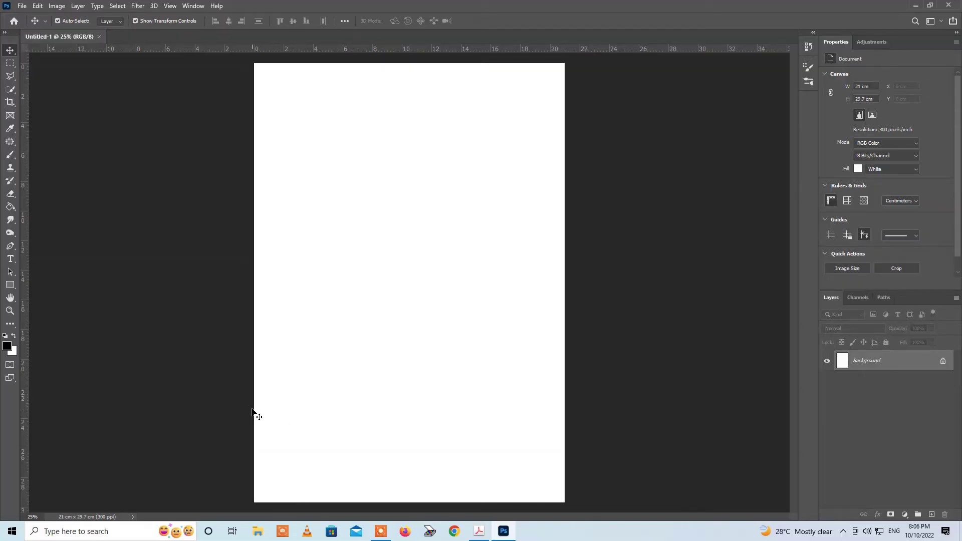
Show the Path Selection and shape-drawing tool variants on the blank A4 canvas
right_click(10, 272)
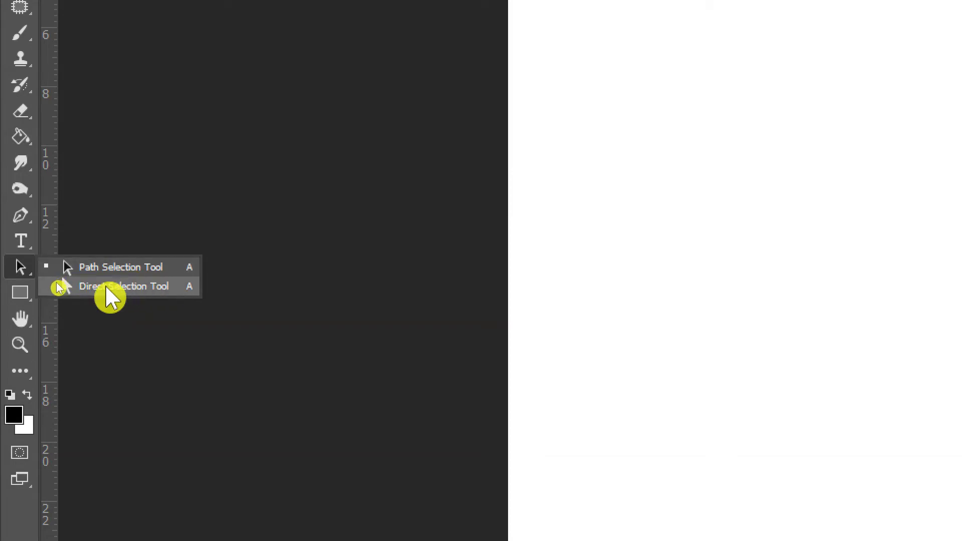
right_click(14, 292)
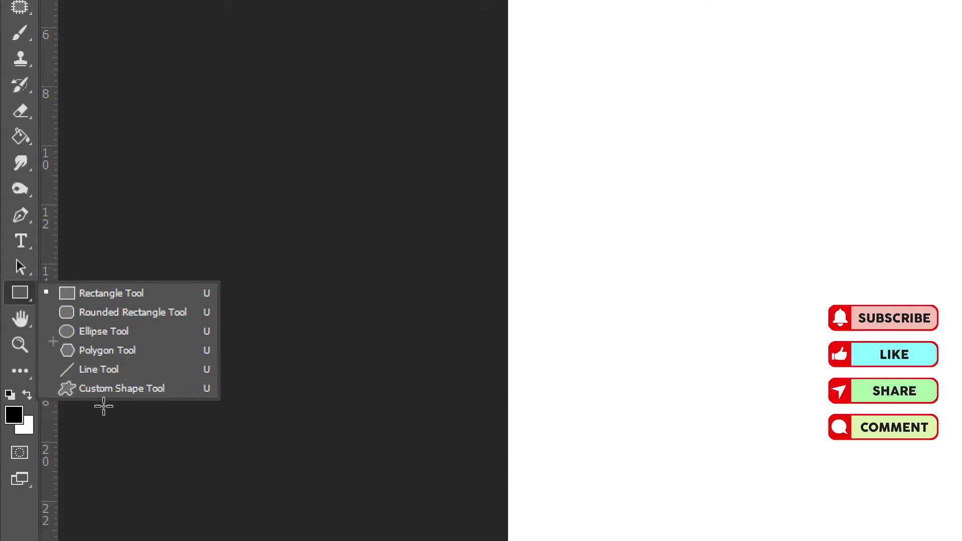
Cancel the Create Rectangle size prompt and bring up the path-selection tool variants
left_click(145, 441)
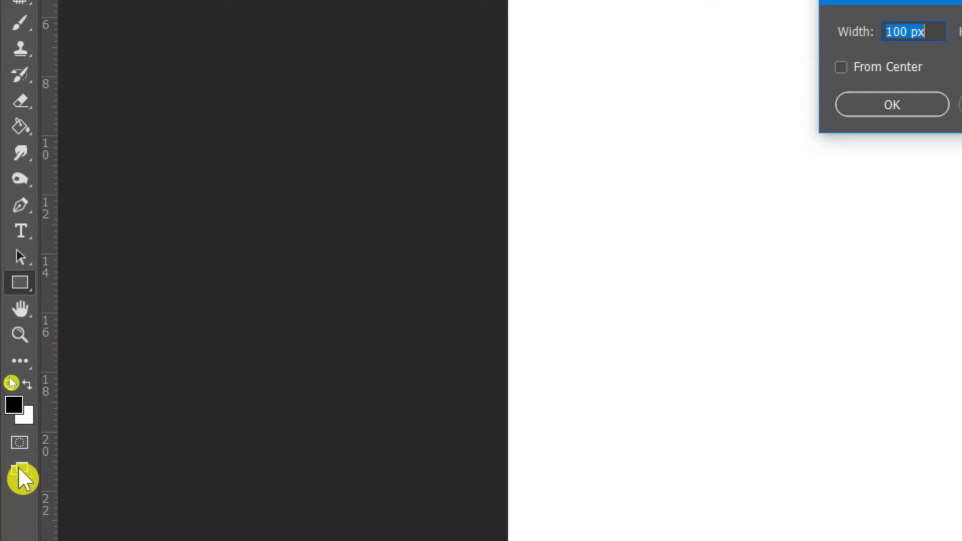
key("Escape")
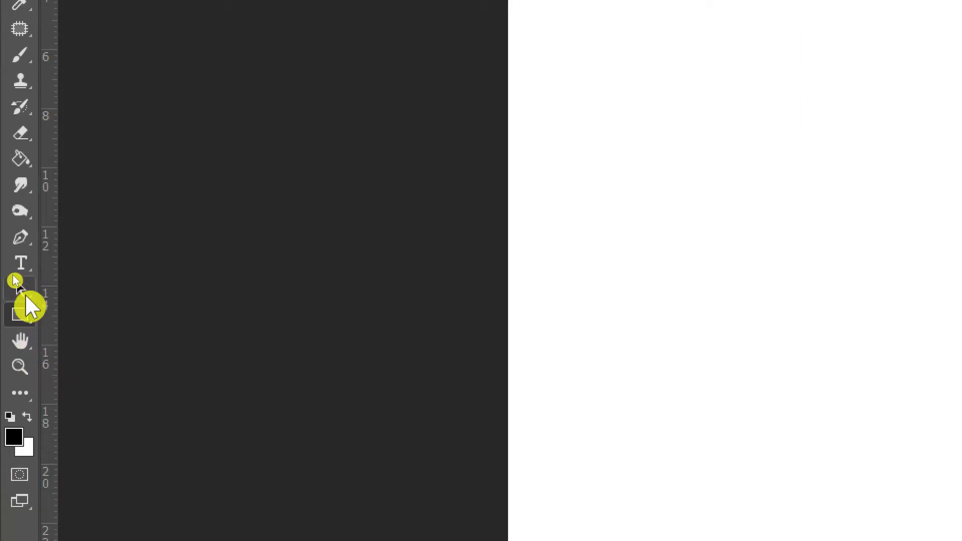
left_click_drag(15, 280, 79, 300)
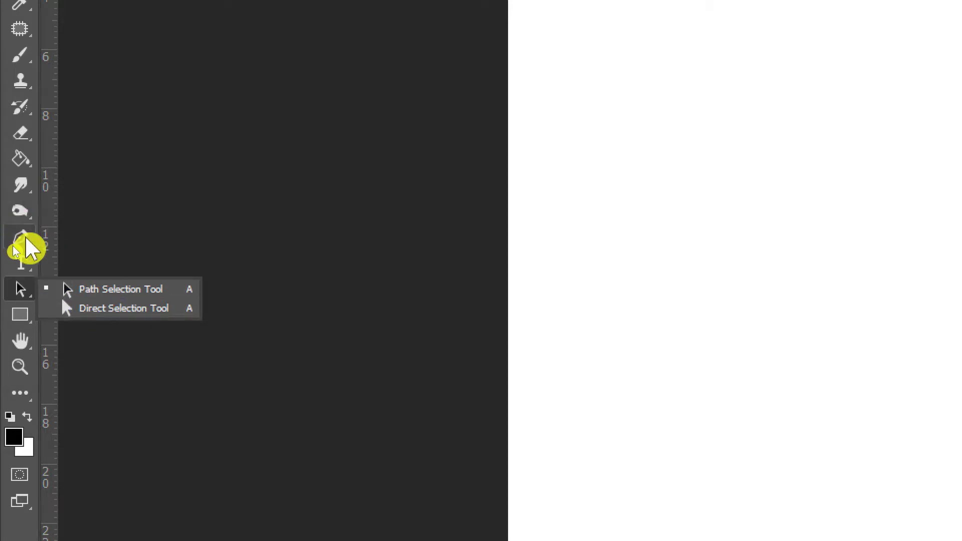
With the Pen Tool, draw the heart's left curve, sharp bottom tip and right-side anchor
left_click(20, 238)
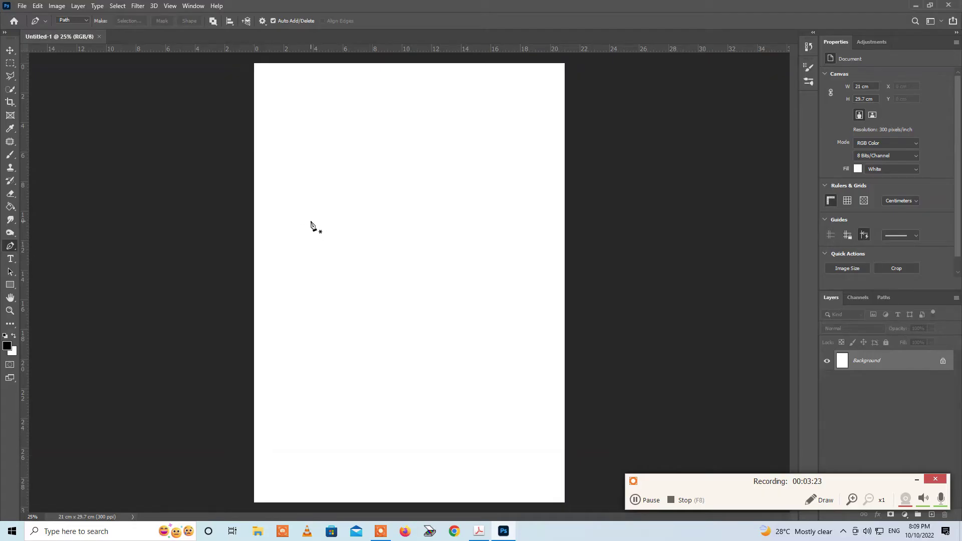
left_click_drag(310, 221, 323, 252)
left_click(388, 322)
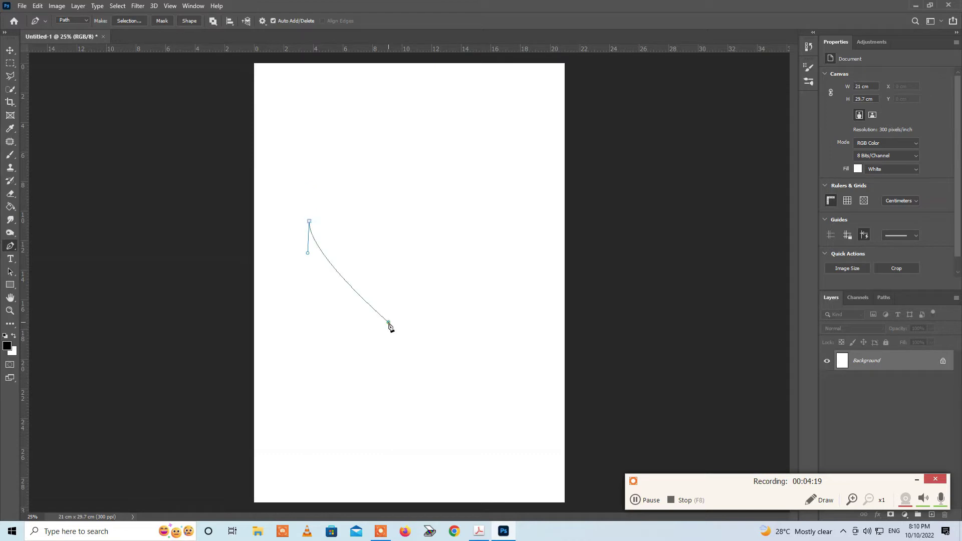
left_click_drag(390, 327, 425, 340)
left_click(389, 323)
mouse_move(466, 241)
left_mouse_down()
mouse_move(473, 189)
mouse_move(479, 195)
left_mouse_up()
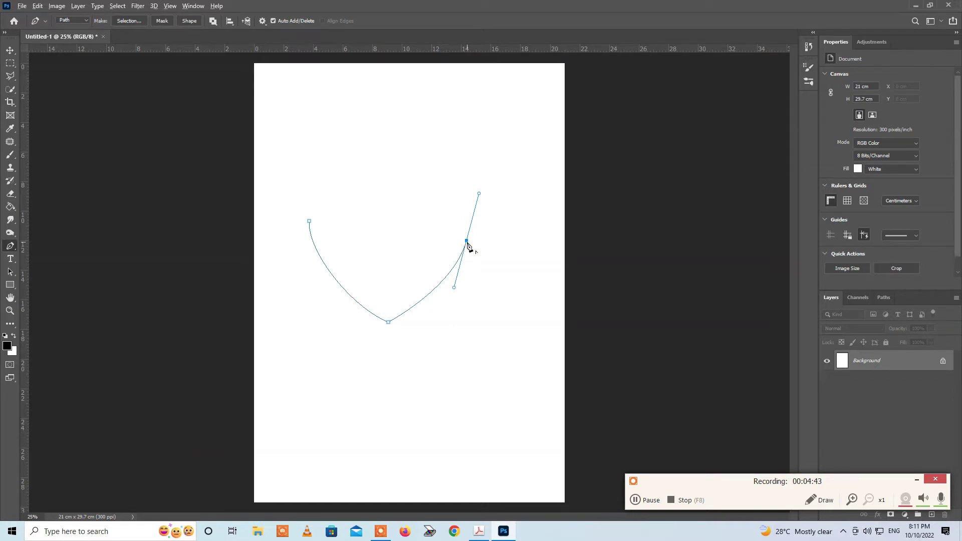
left_click(467, 241)
Add the heart's top-dip and left-lobe anchors and close the path at its start
left_click_drag(404, 199, 348, 240)
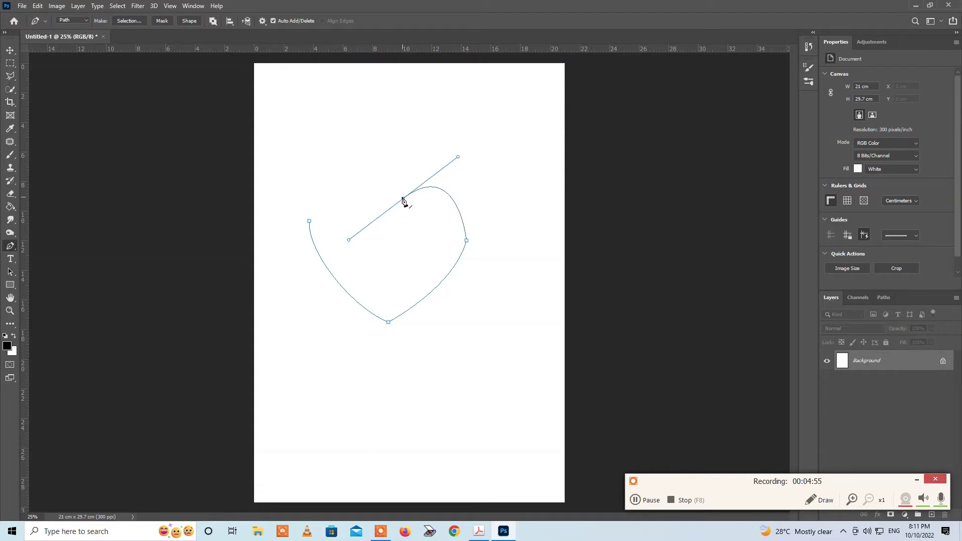
left_click(402, 199)
left_click(331, 179)
left_click_drag(332, 179, 295, 214)
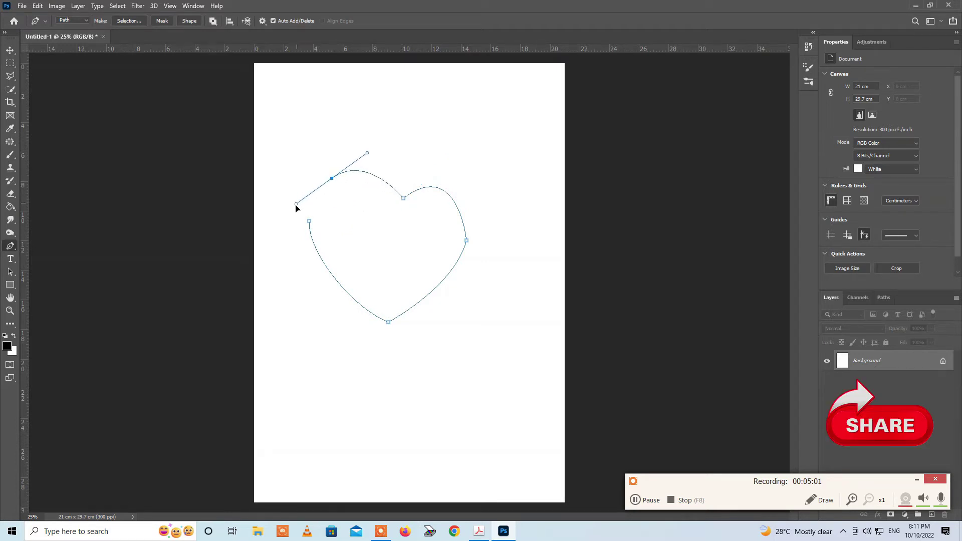
left_click(331, 179)
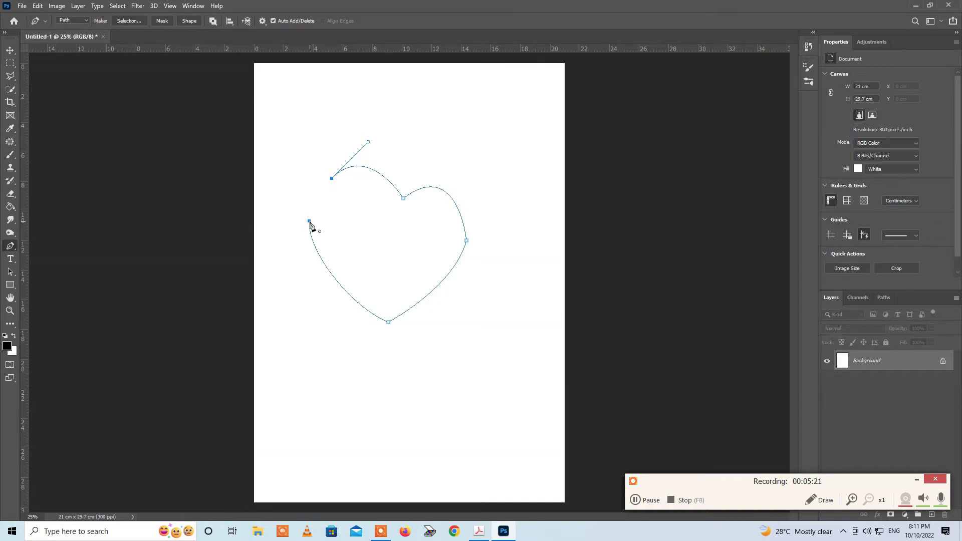
left_click(310, 221)
key("a")
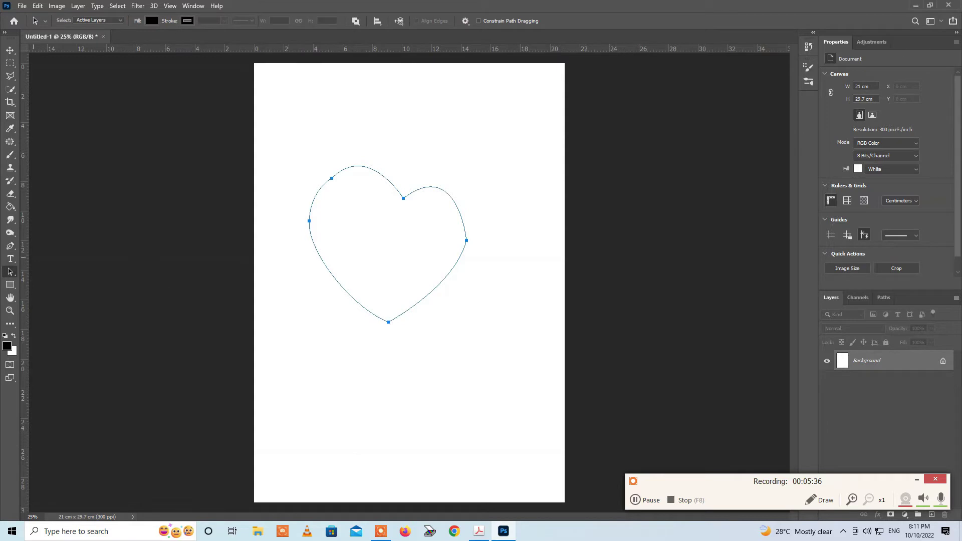
Move the heart path so it sits centred near the top of the page
right_click(13, 273)
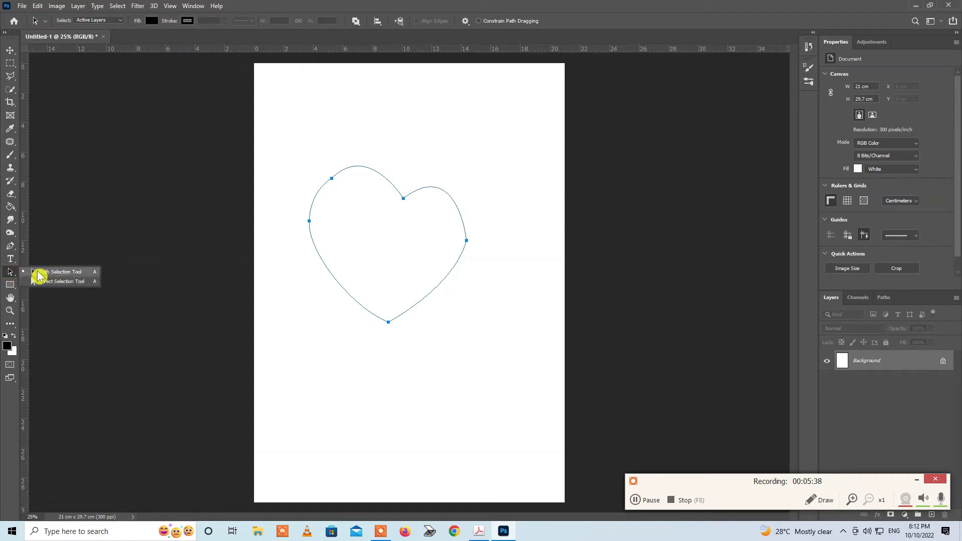
left_click(11, 275)
left_click(328, 220)
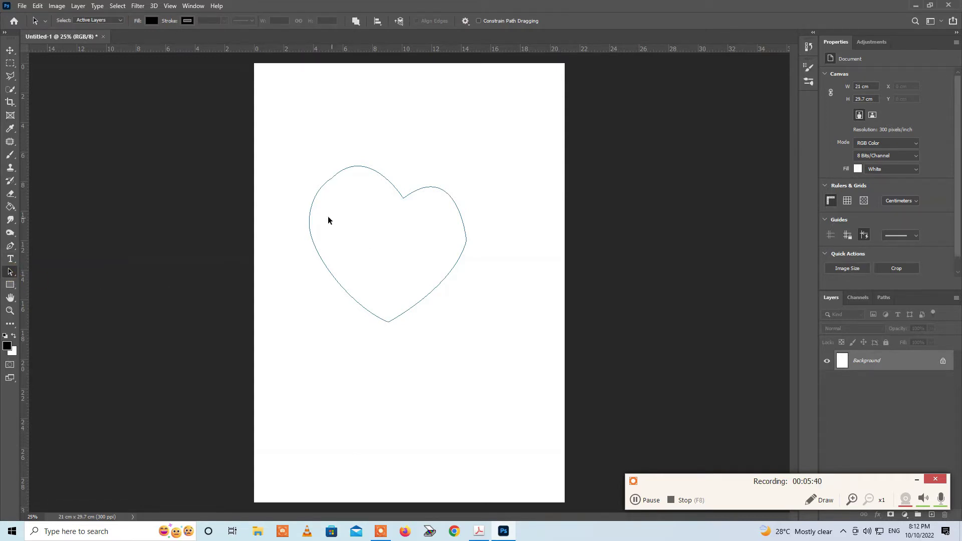
mouse_move(307, 209)
left_mouse_down()
mouse_move(351, 183)
mouse_move(336, 163)
left_mouse_up()
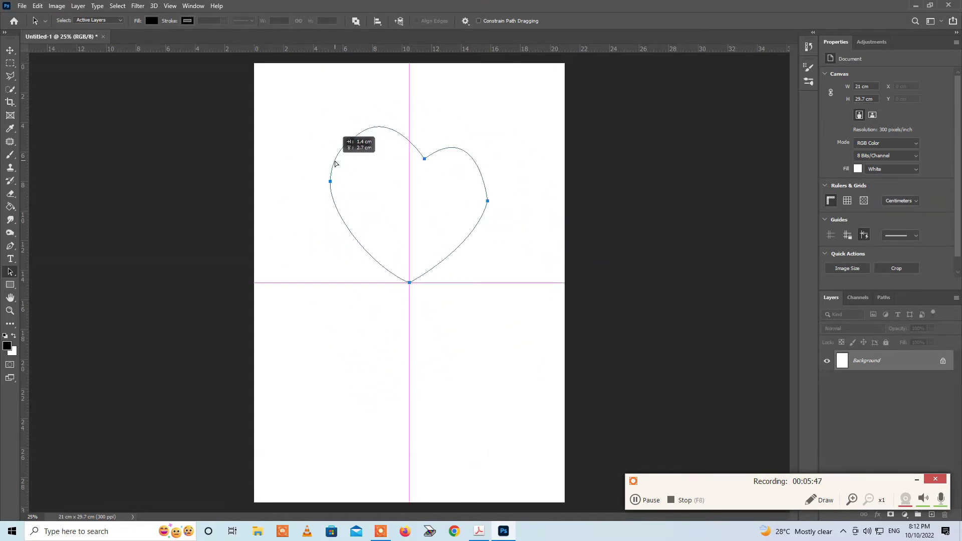
left_click_drag(335, 163, 335, 163)
Drag the right anchor's handles to round the heart's right lobe and lower-right curve
left_click_drag(11, 274, 43, 290)
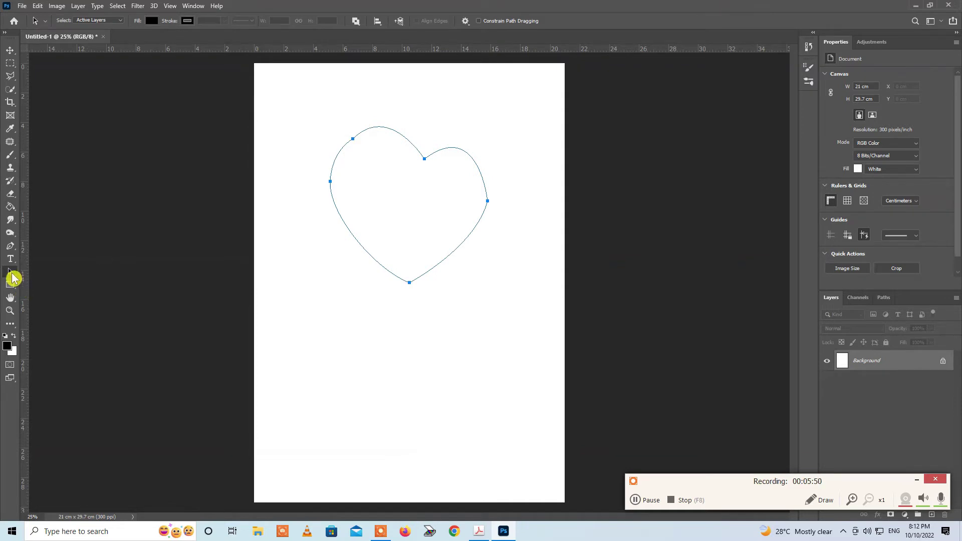
left_click(46, 283)
left_click(331, 183)
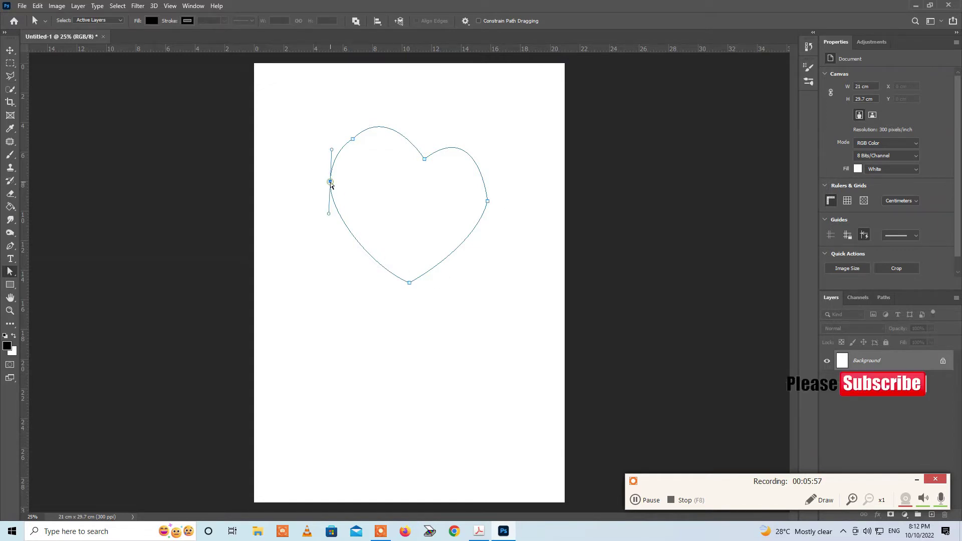
left_click(488, 202)
left_click_drag(479, 119, 494, 97)
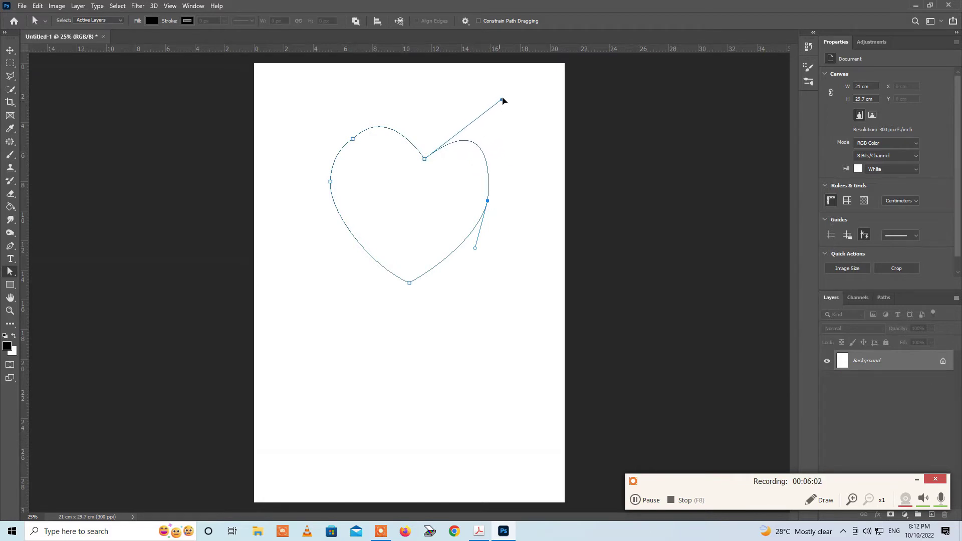
left_click_drag(475, 249, 466, 267)
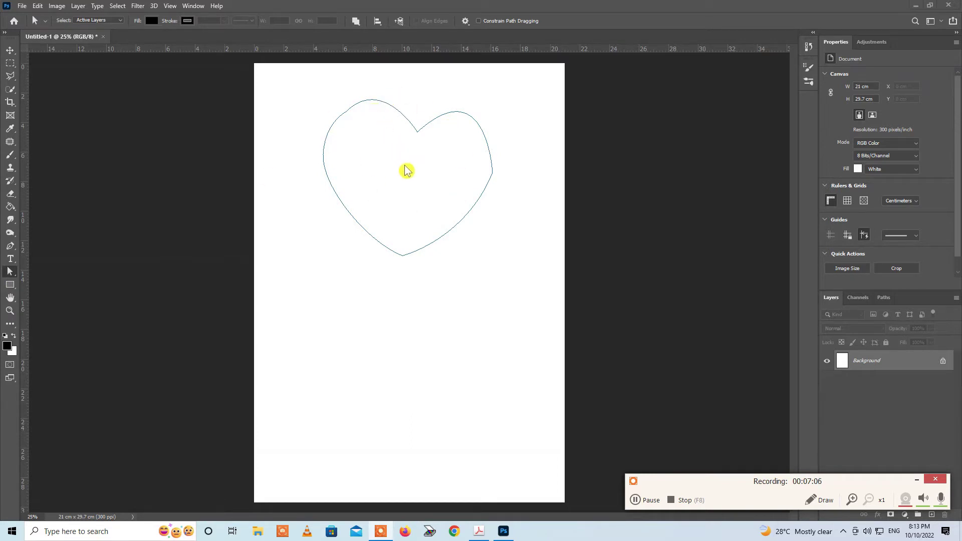
Clear the heart path and draw a black 1508 × 480 px rectangle near the page top
key("Escape")
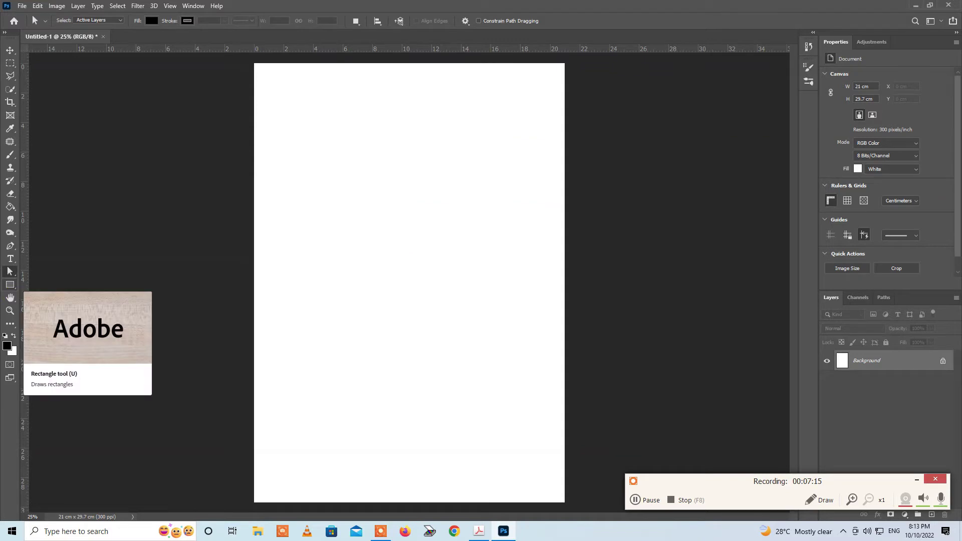
left_click(11, 289)
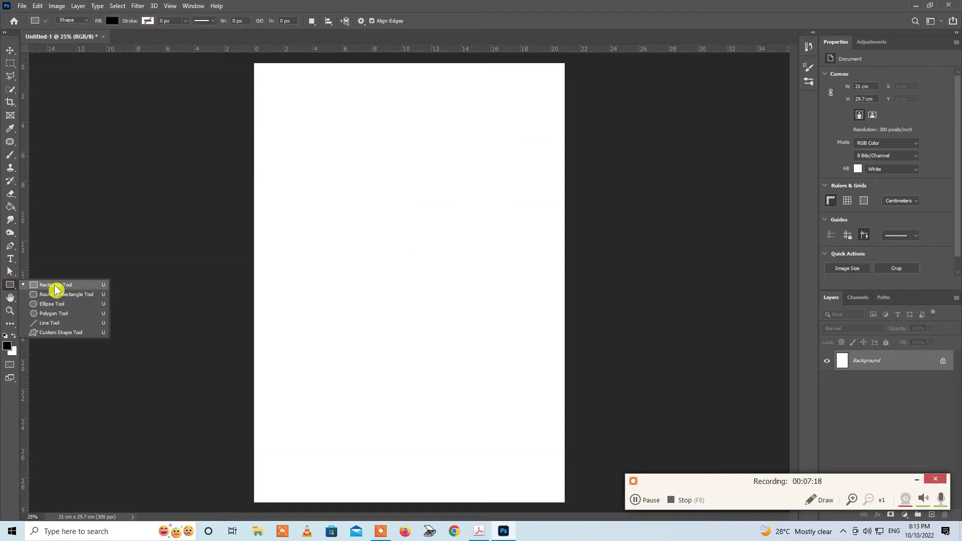
left_click(55, 287)
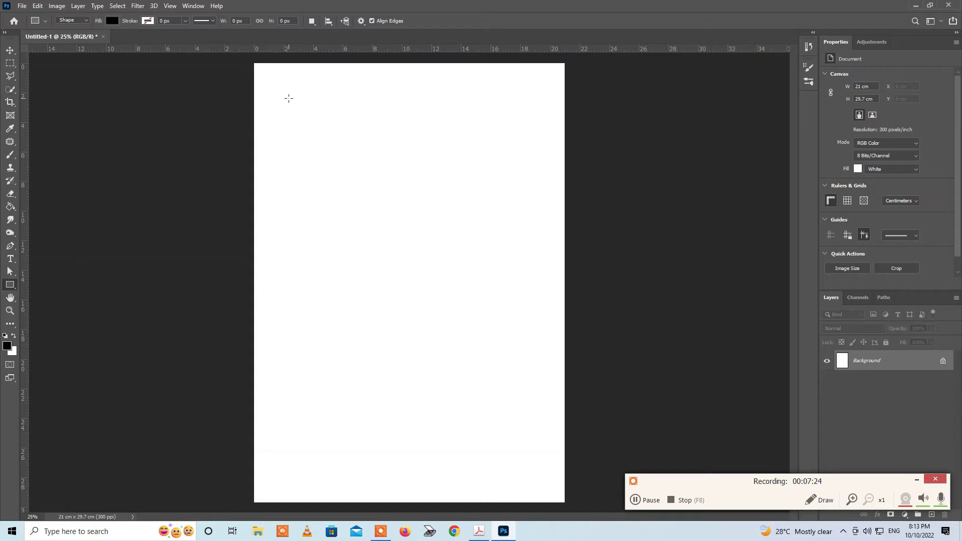
left_click_drag(289, 98, 477, 158)
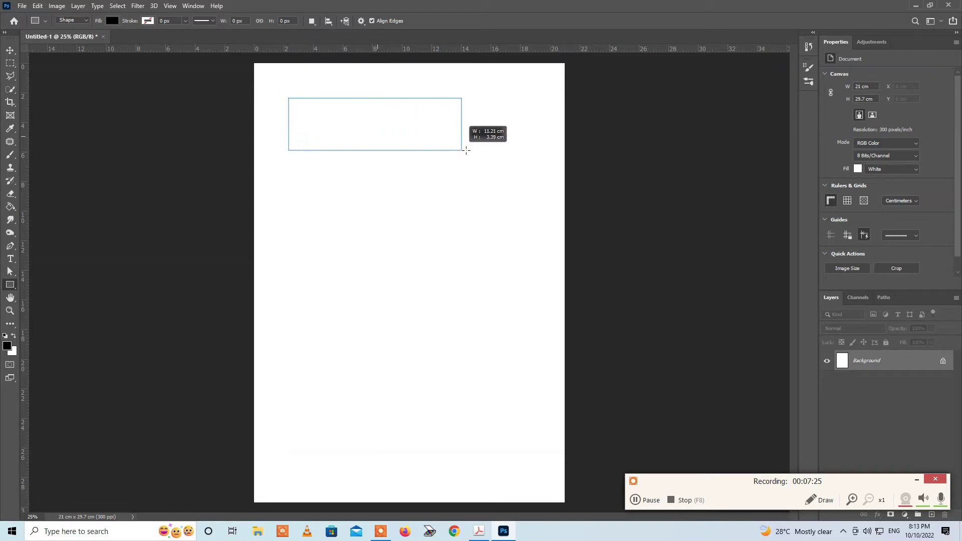
left_click_drag(477, 158, 477, 158)
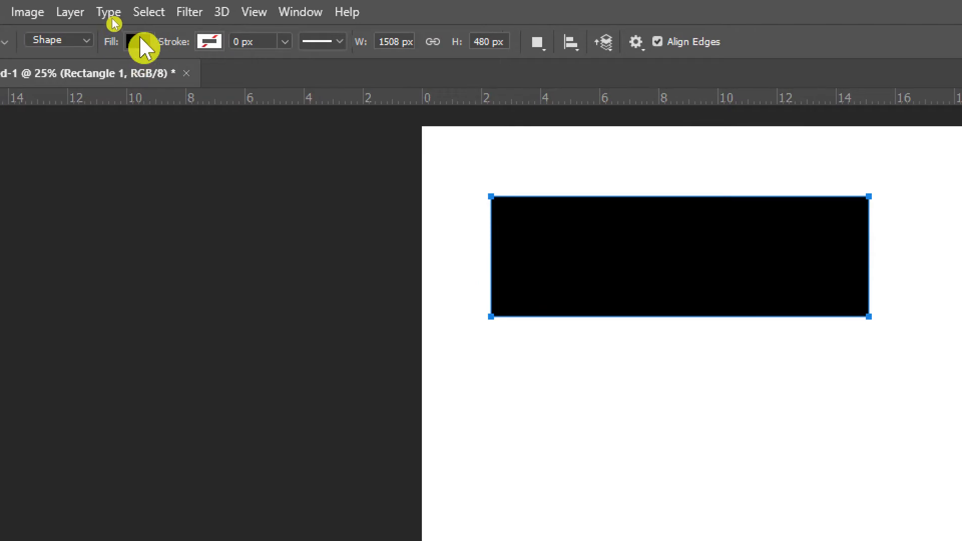
Fill the top rectangle with green
left_click(143, 48)
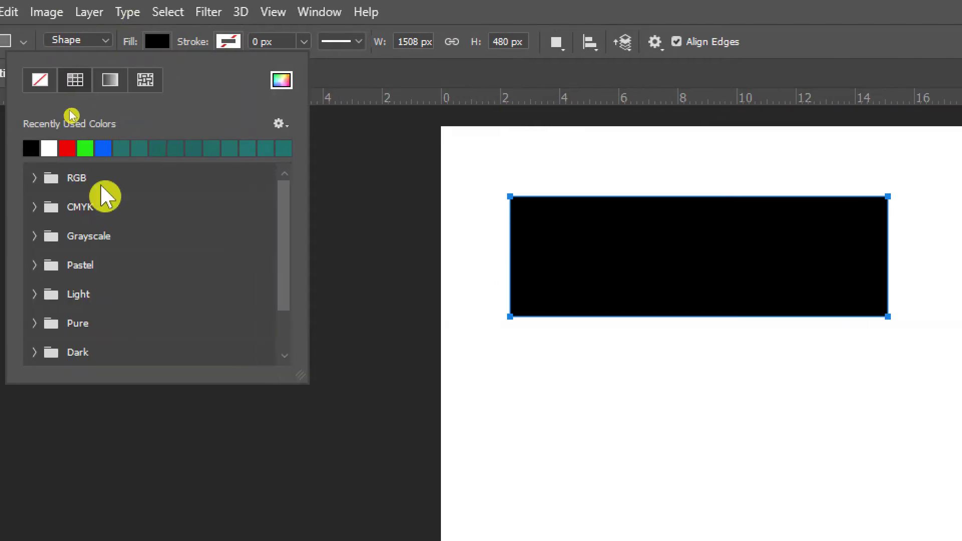
left_click(66, 148)
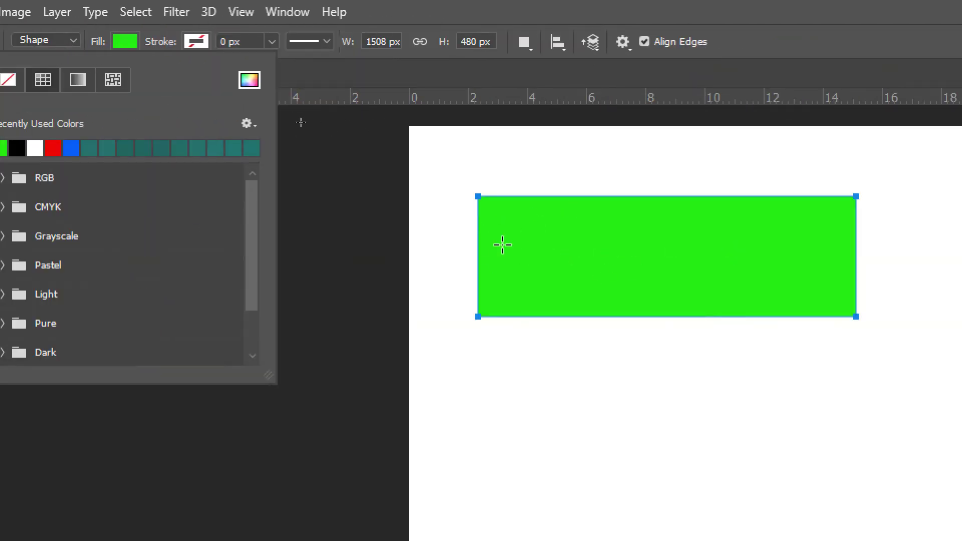
left_click(475, 364)
Draw a second rectangle below it, filled blue with an 18.33 px black stroke
left_click_drag(475, 364, 784, 469)
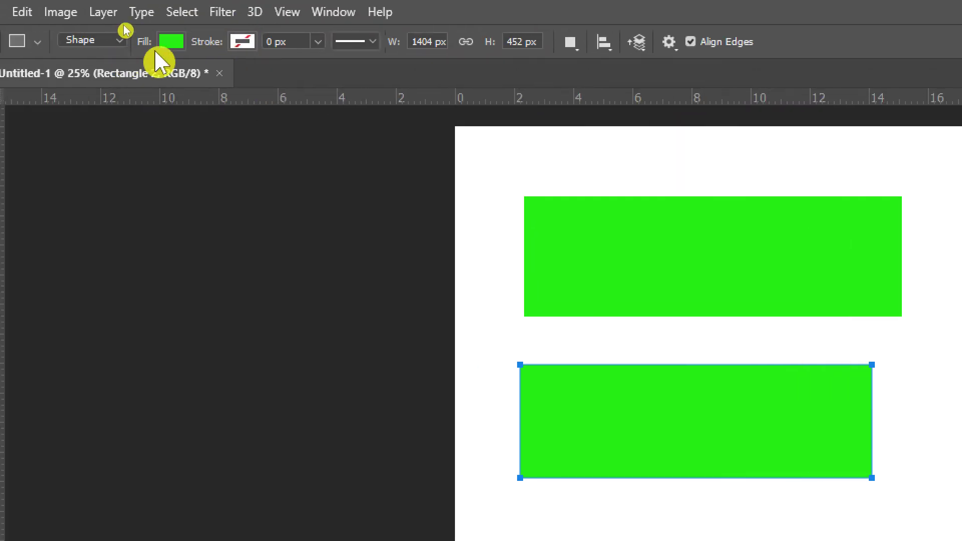
left_click(171, 42)
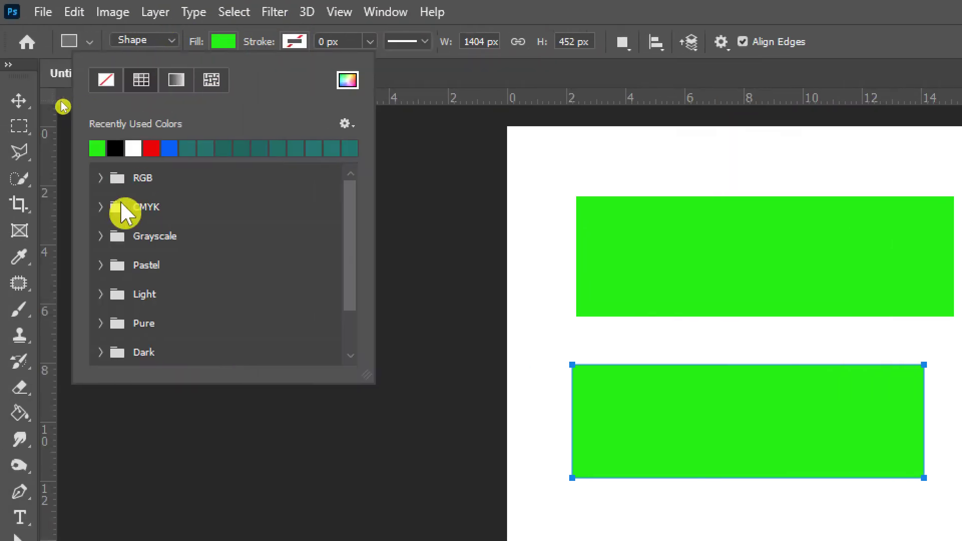
left_click(168, 147)
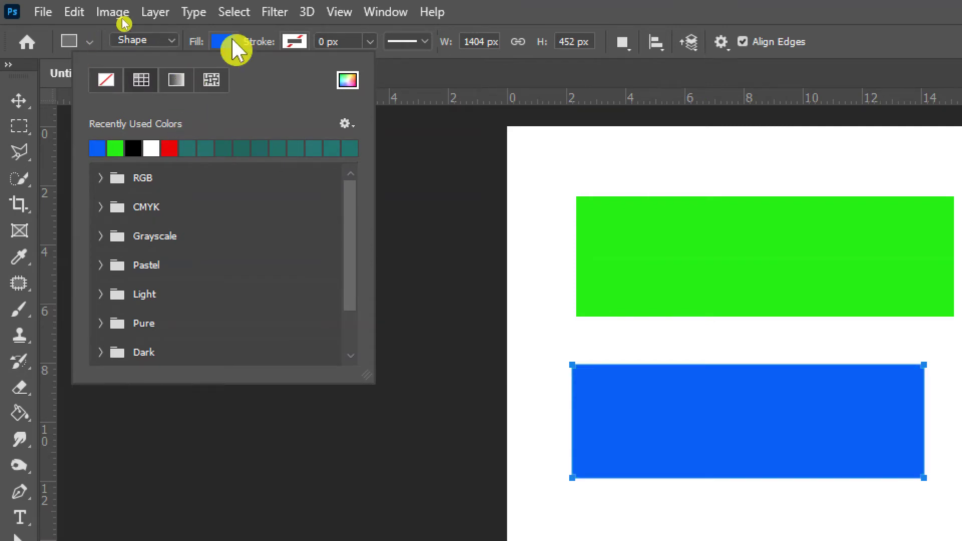
left_click(370, 41)
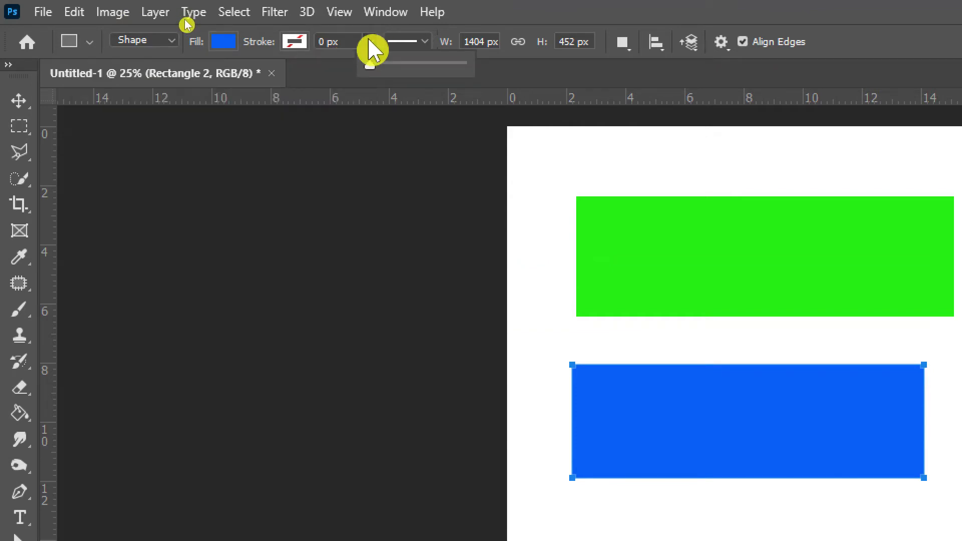
left_click_drag(370, 64, 391, 63)
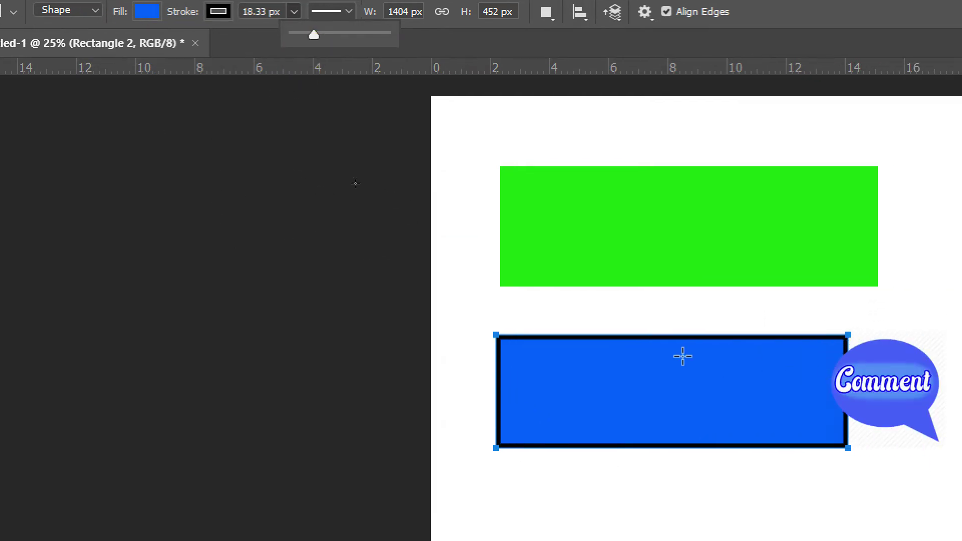
Change the blue rectangle's stroke colour from black to a deep red
left_click(219, 45)
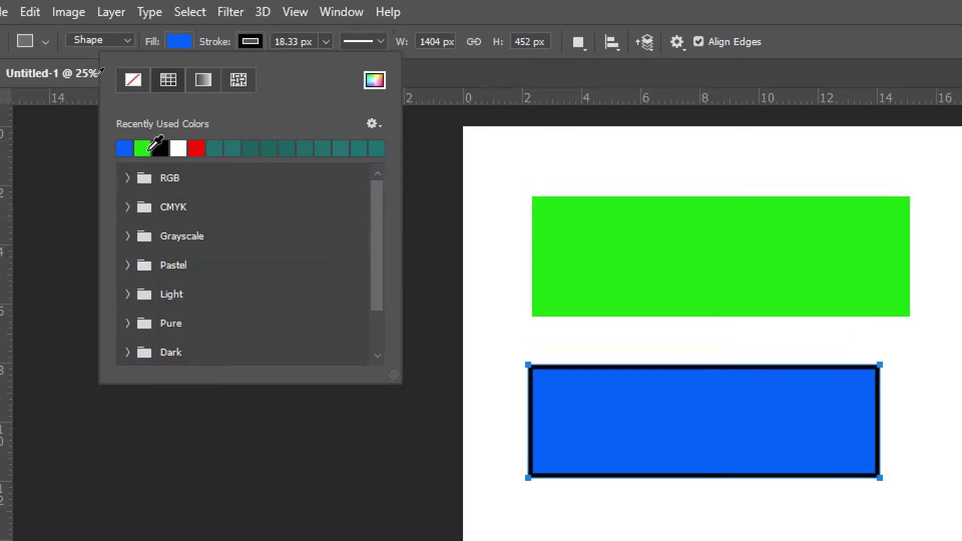
left_click(149, 149)
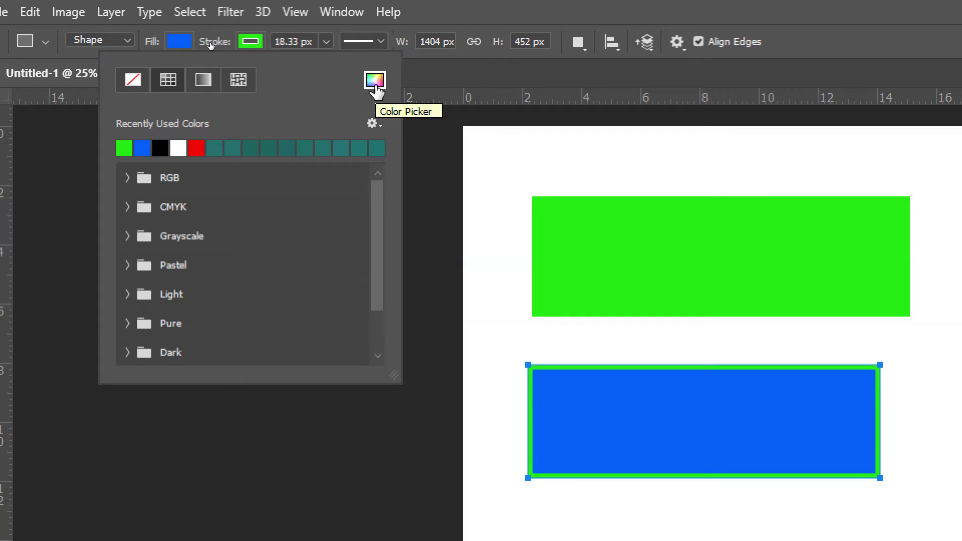
left_click(375, 89)
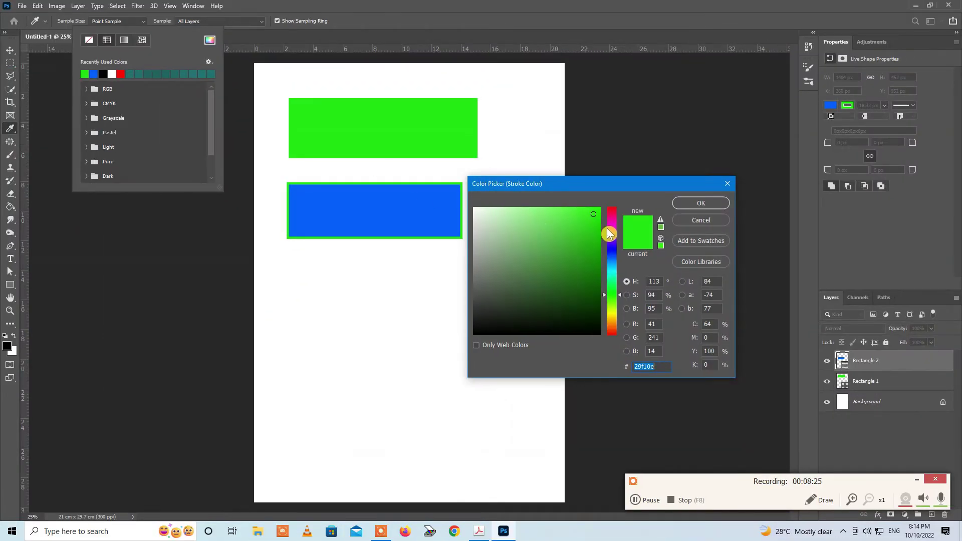
left_click_drag(610, 233, 612, 252)
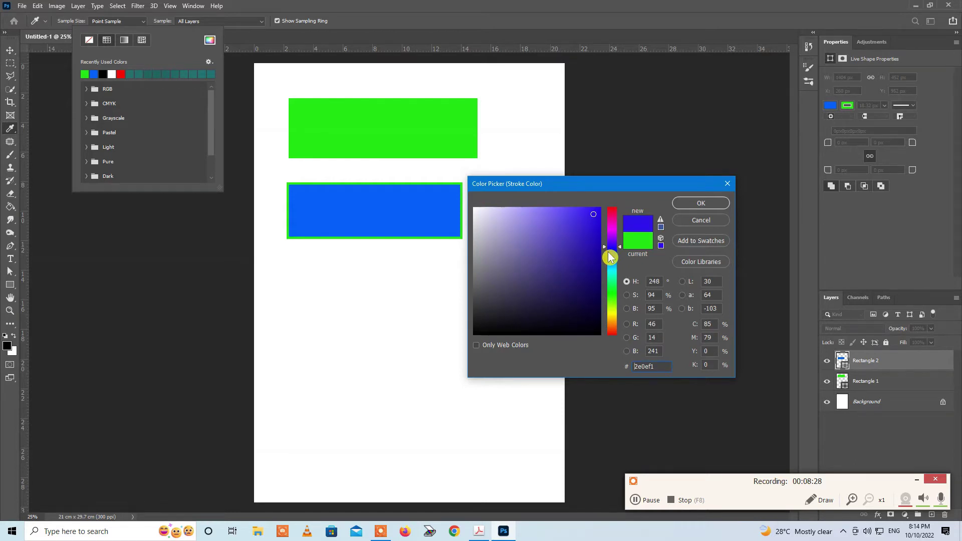
left_click_drag(613, 252, 613, 335)
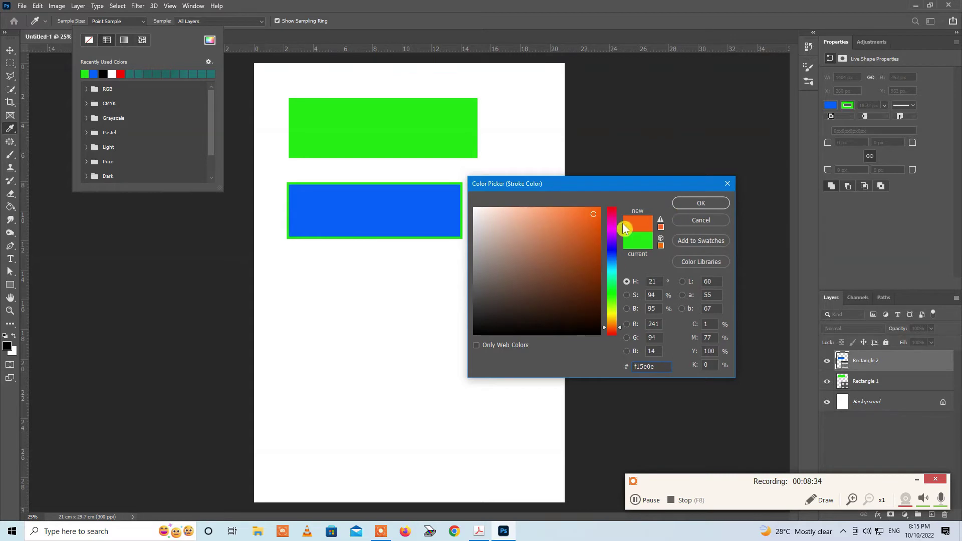
left_click(694, 205)
left_click(130, 74)
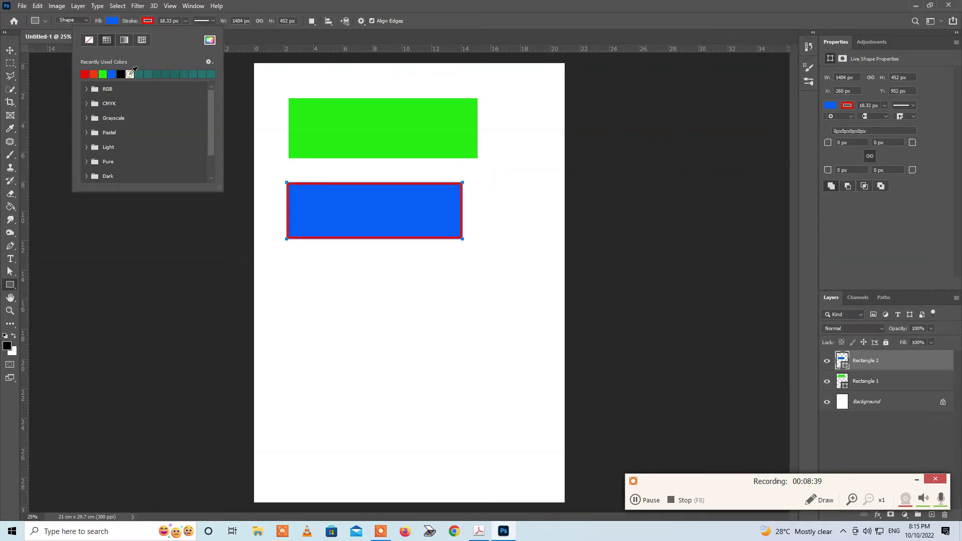
left_click(316, 189)
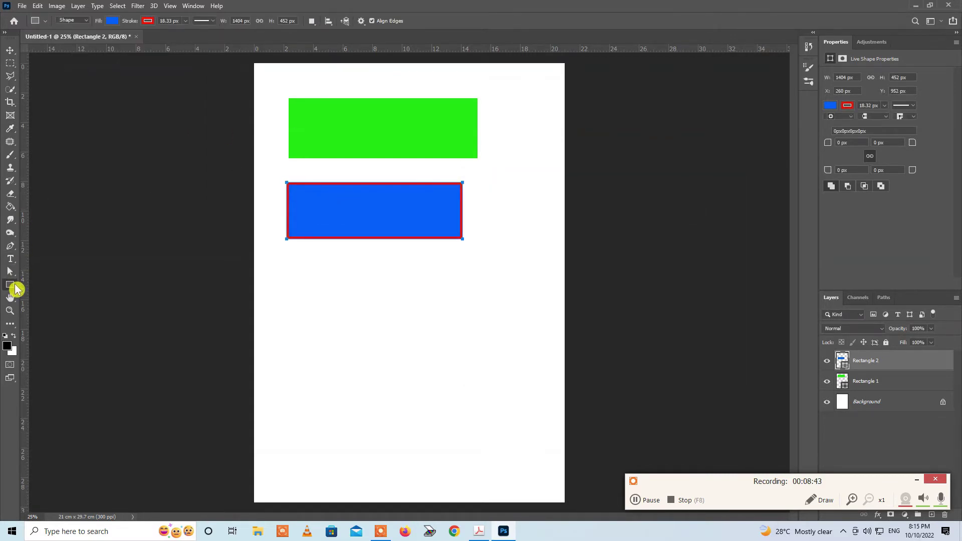
Draw a rounded rectangle below the blue rectangle
right_click(10, 284)
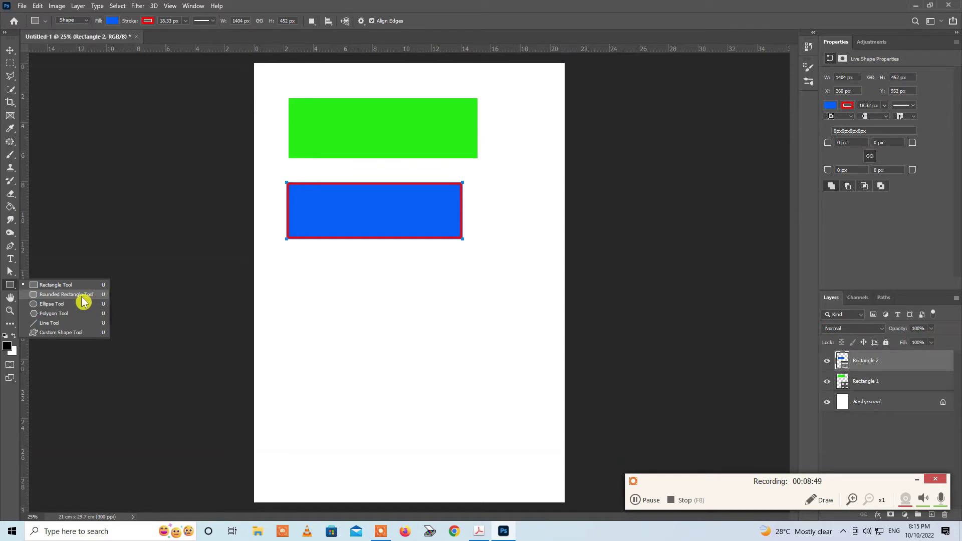
left_click(62, 295)
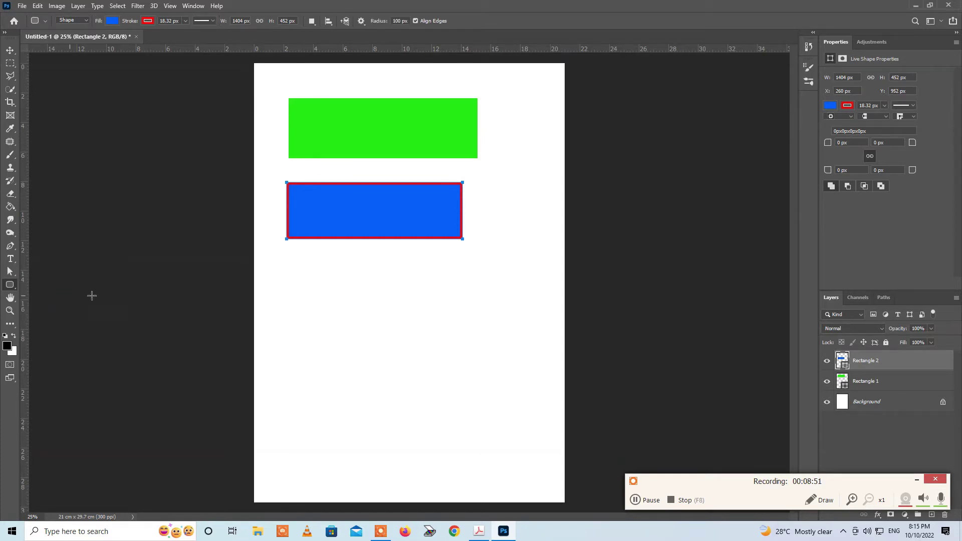
left_click_drag(311, 286, 477, 323)
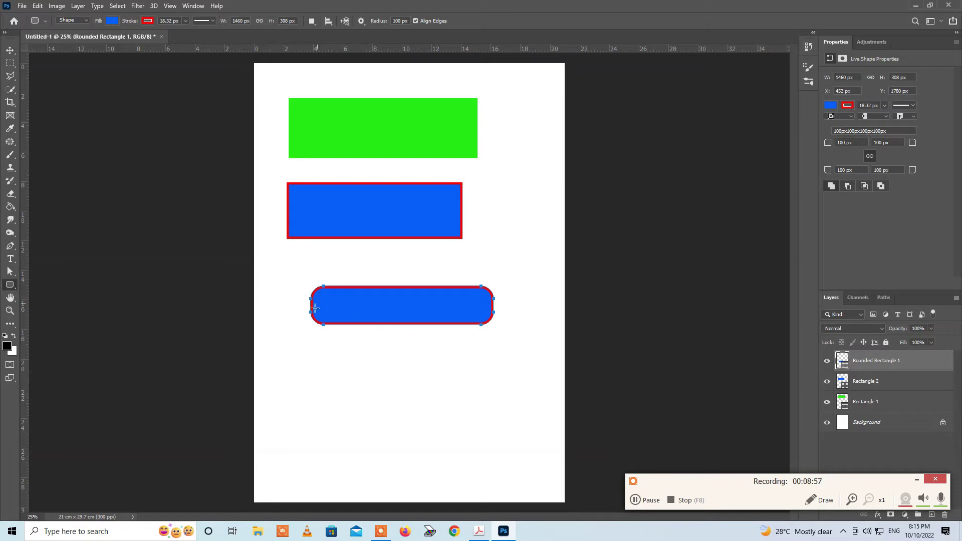
Draw an ellipse below the rounded rectangle
right_click(9, 284)
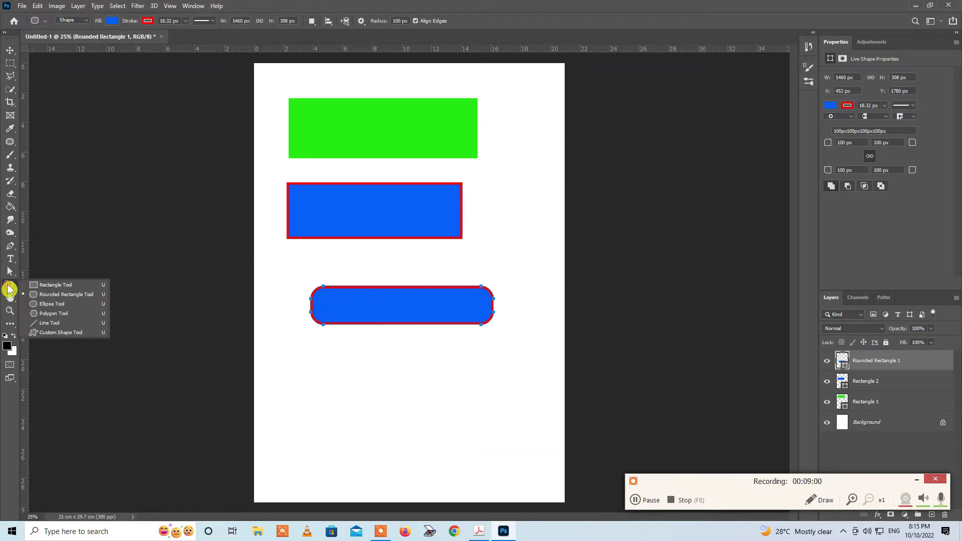
left_click(52, 305)
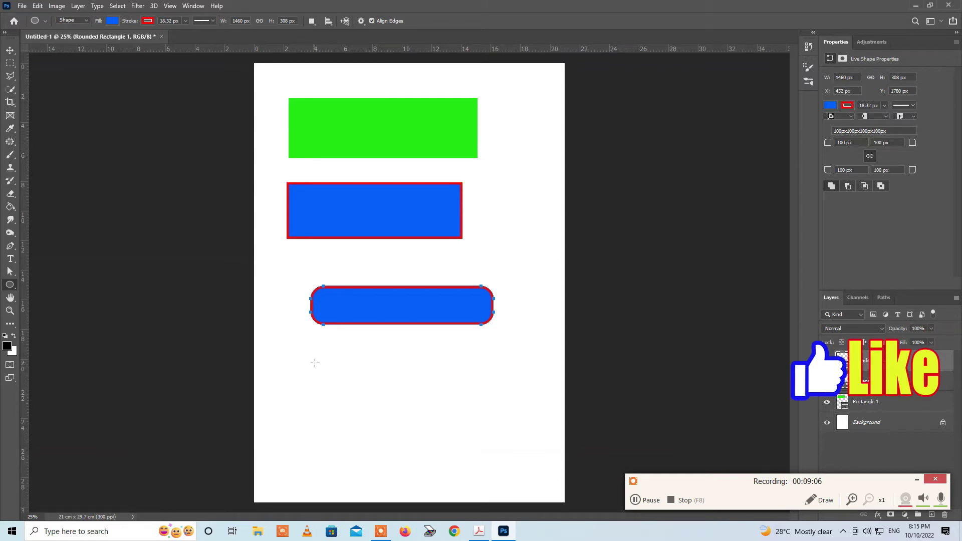
left_click_drag(316, 363, 465, 411)
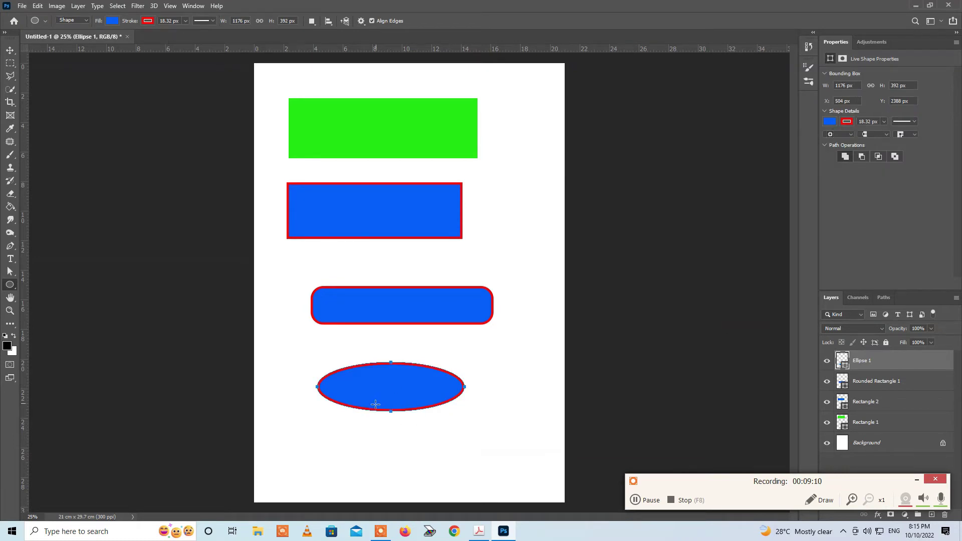
Add a 456 × 456 px circle near the page bottom and a small square beside the blue rectangle
left_click_drag(461, 424, 517, 487)
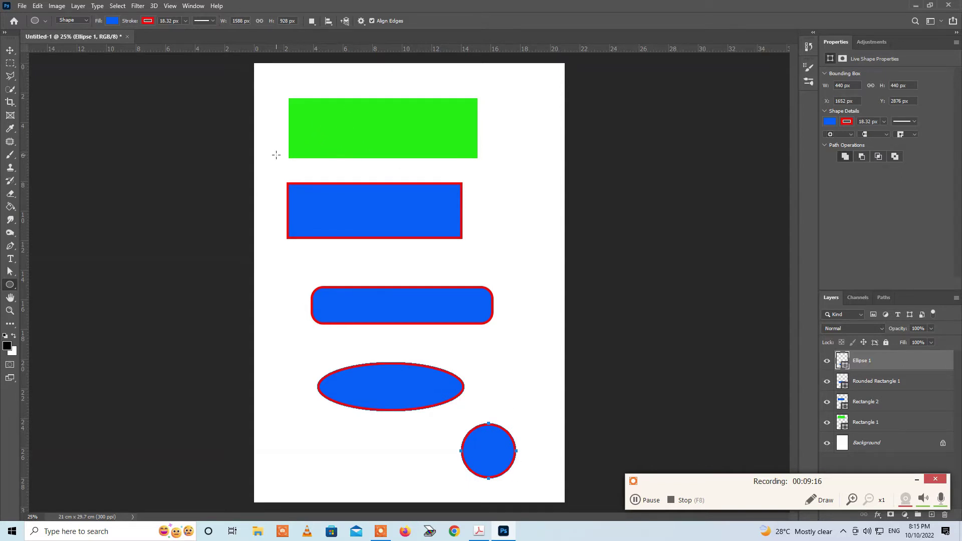
left_click_drag(10, 285, 37, 291)
left_click(37, 290)
left_click_drag(492, 168, 546, 260)
left_click(10, 285)
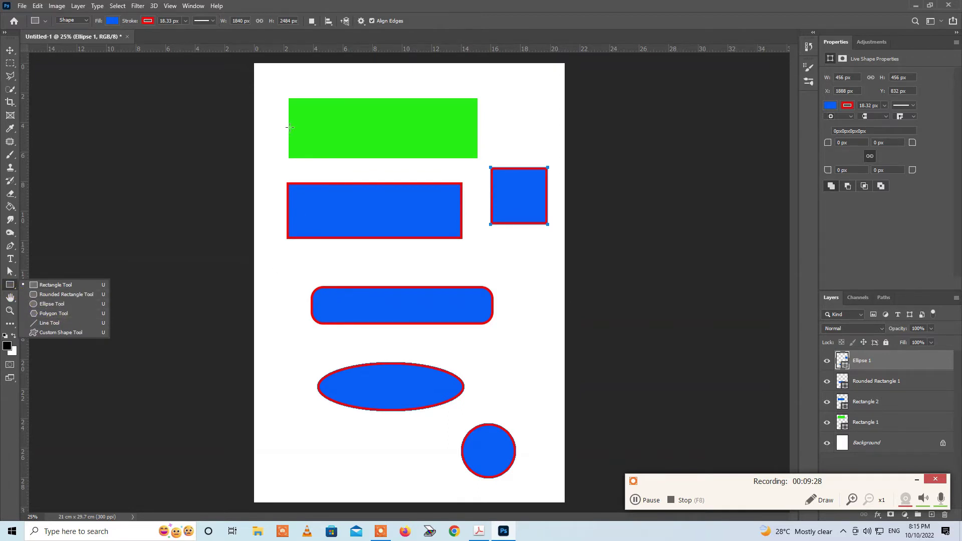
left_click(10, 63)
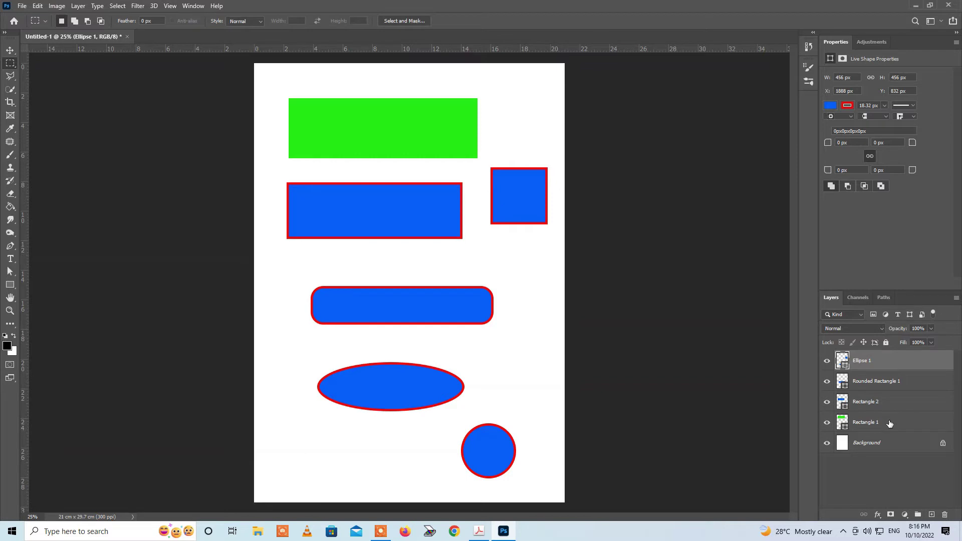
Delete all four shape layers together from the Layers panel, confirming the prompt
left_click(890, 423, "shift")
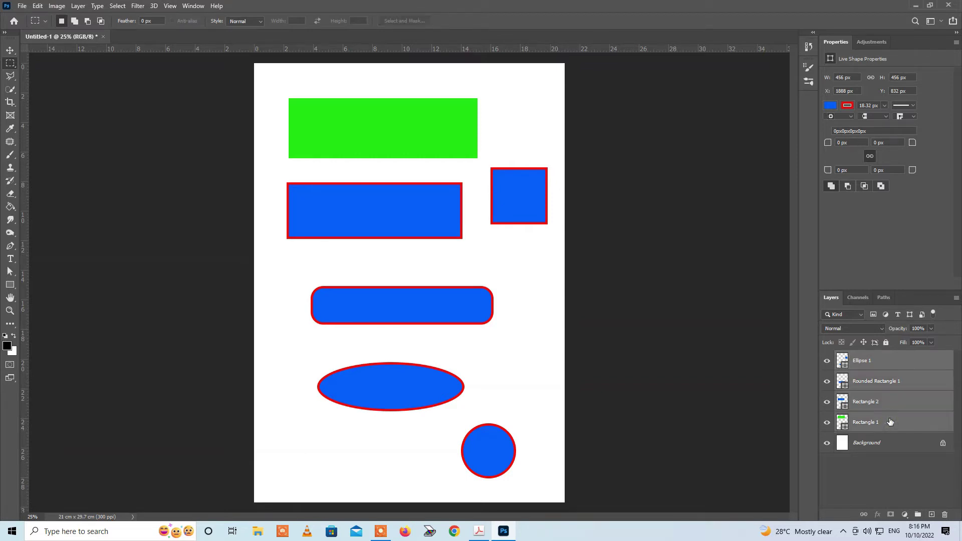
right_click(891, 364)
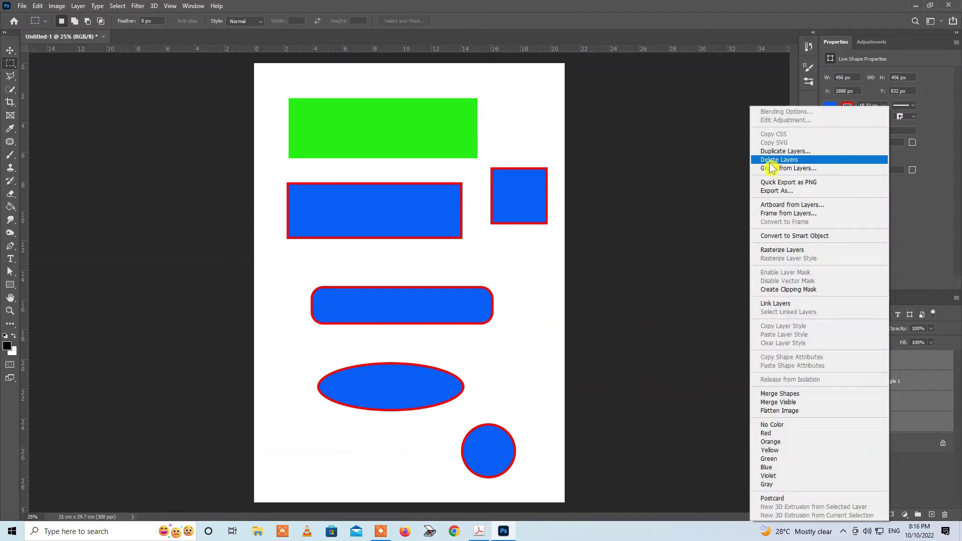
left_click(796, 160)
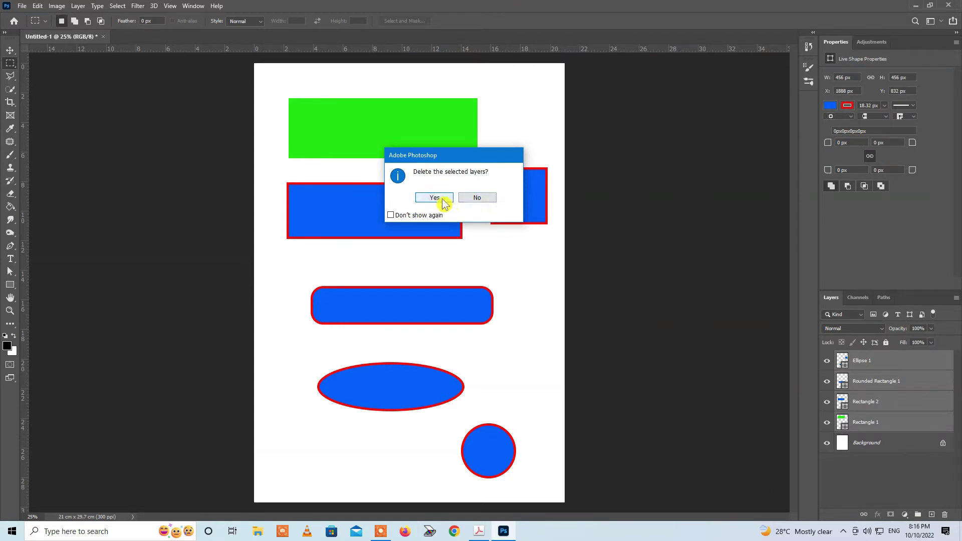
left_click(436, 199)
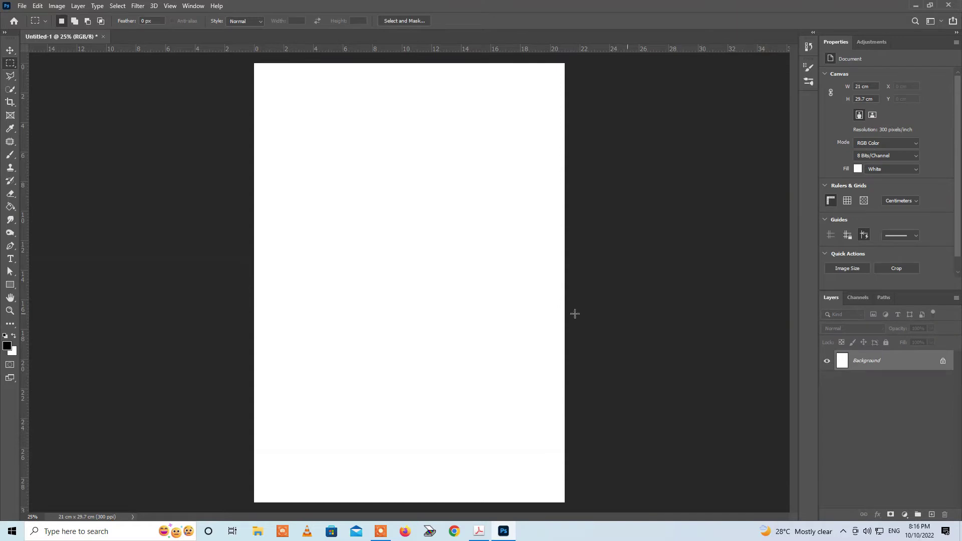
Draw three- and four-pointed black stars near the top with the Polygon tool
left_click(11, 286)
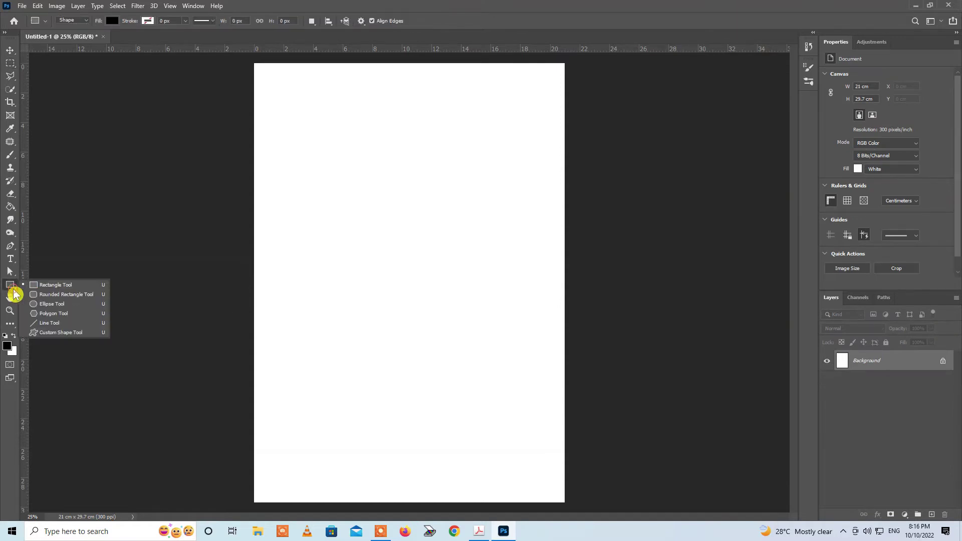
left_click(41, 316)
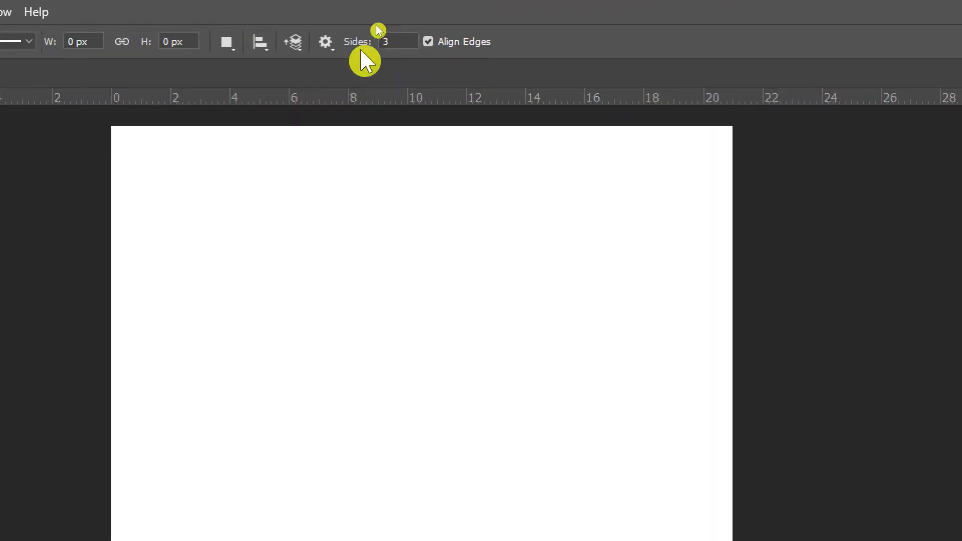
left_click(389, 46)
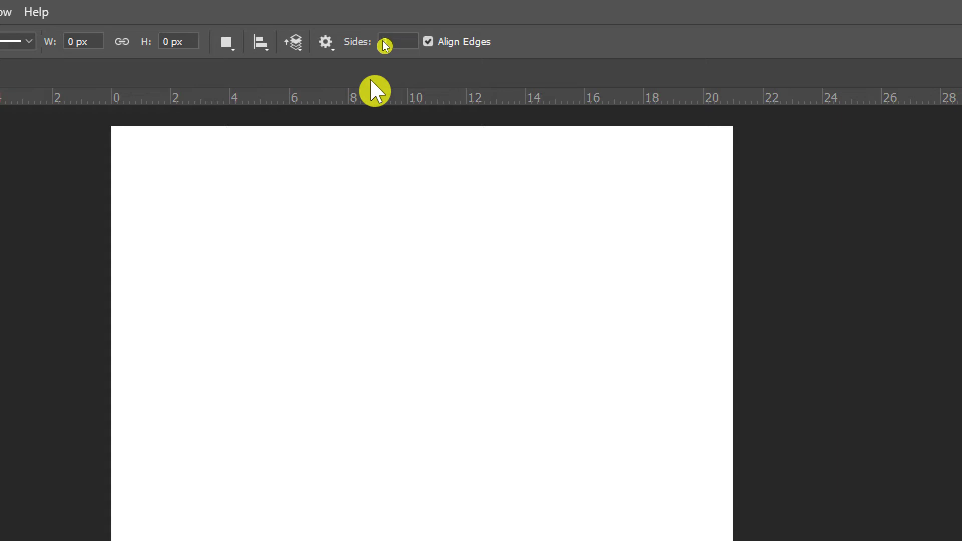
left_click_drag(231, 185, 253, 230)
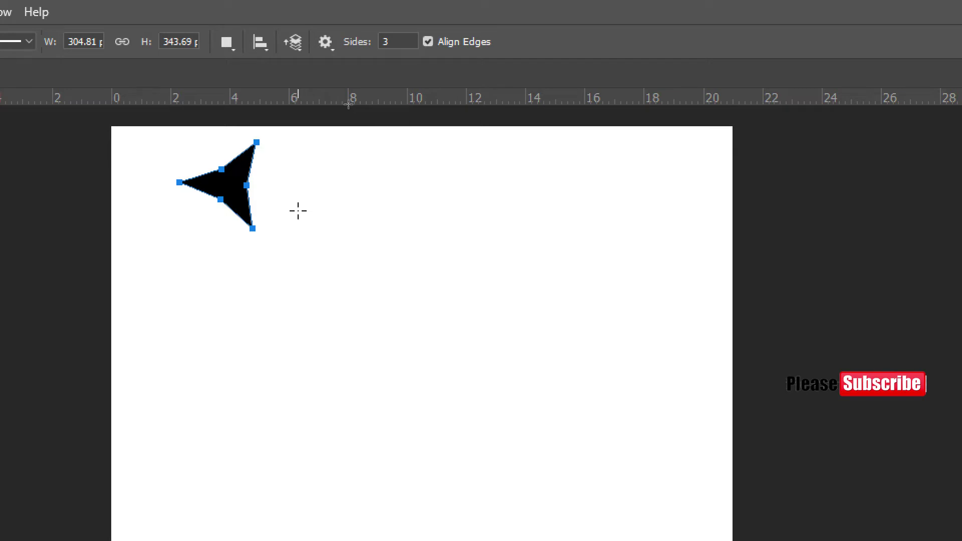
left_click(396, 42)
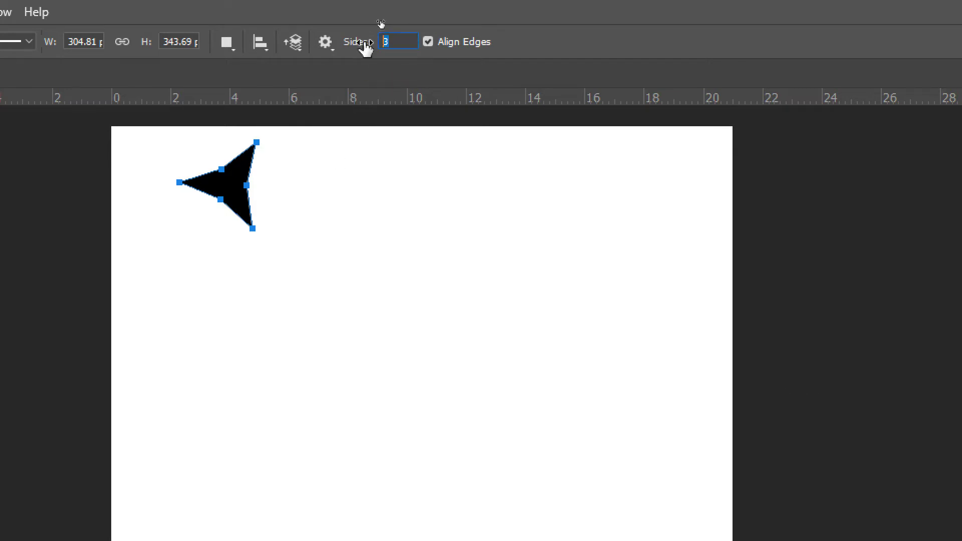
type("4")
left_click_drag(331, 191, 360, 237)
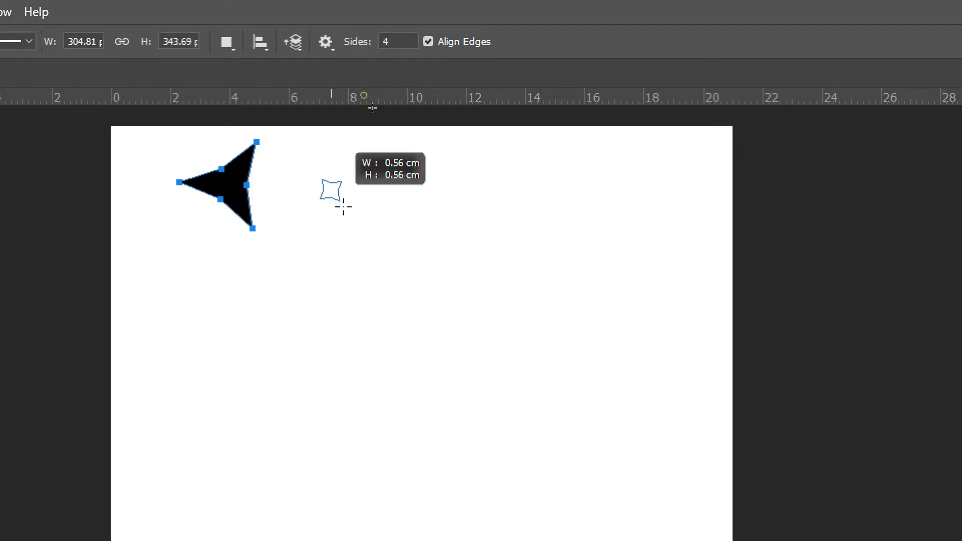
Add a five-pointed star and a six-pointed star to the right
left_click(400, 41)
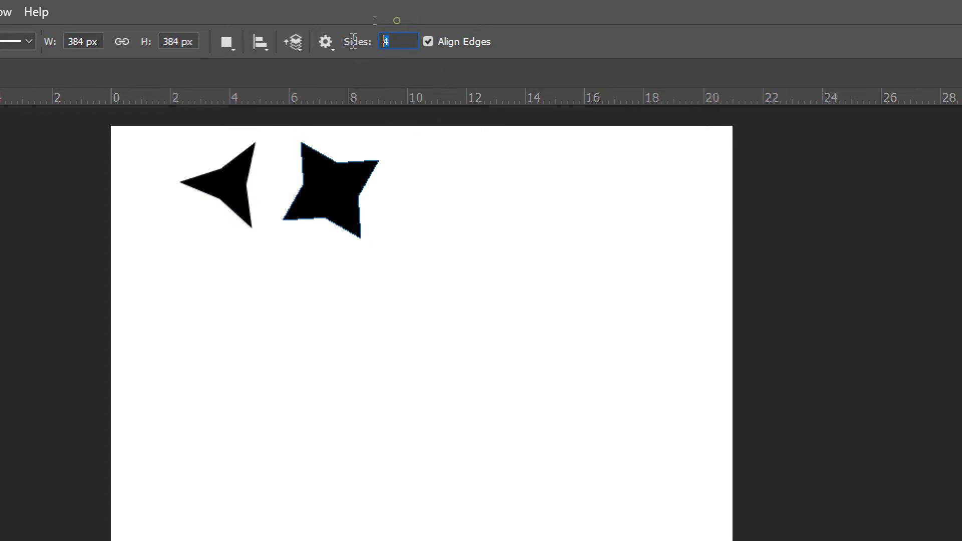
type("5")
left_click_drag(449, 206, 479, 269)
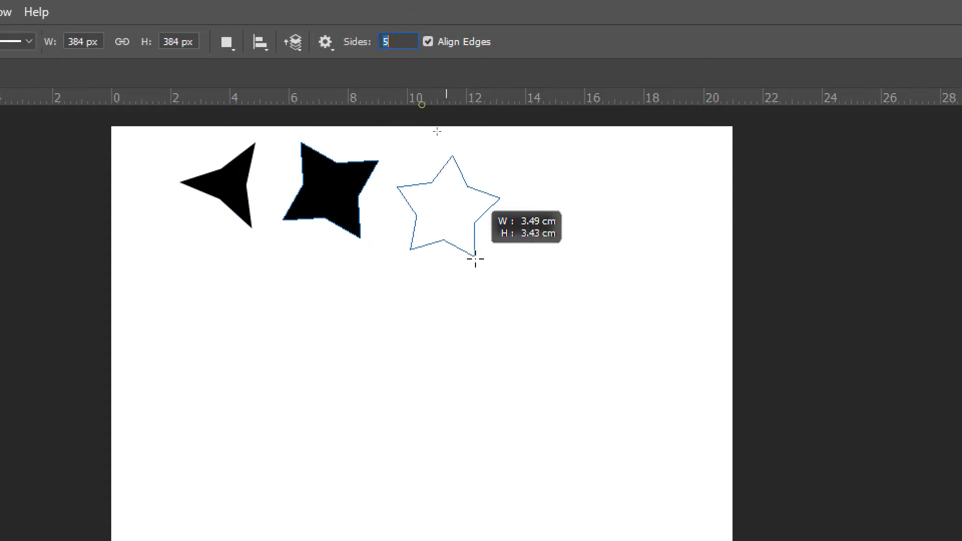
left_click(399, 41)
type("6")
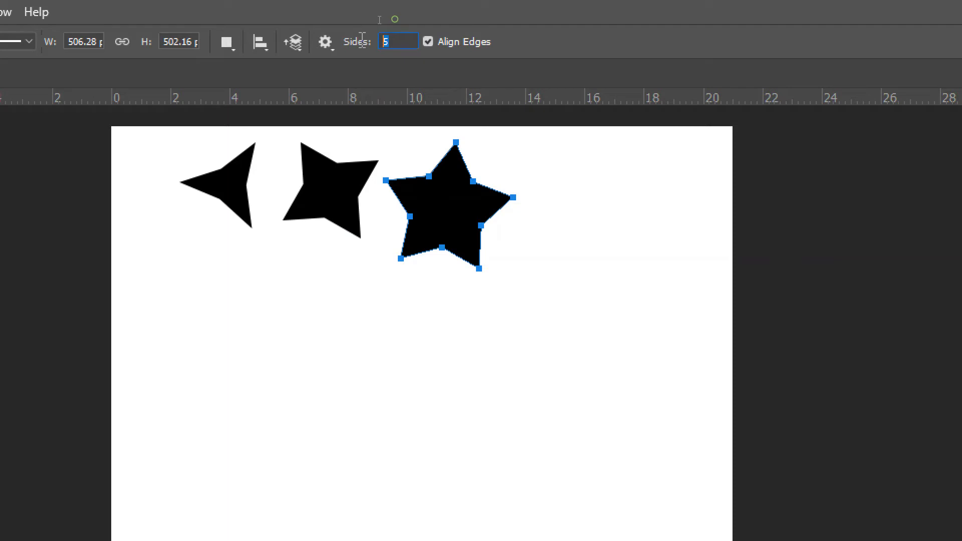
left_click_drag(630, 206, 605, 257)
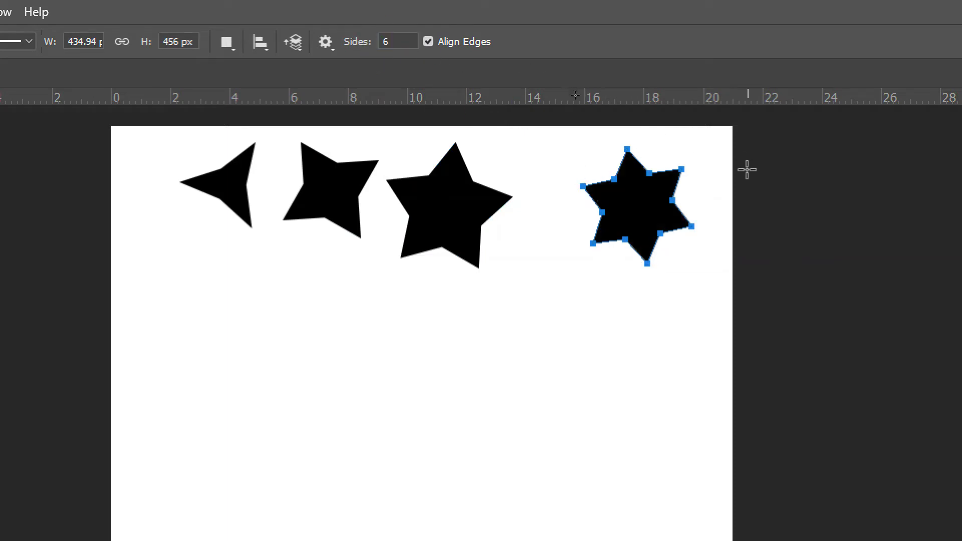
Set sides to 20 and draw a starburst below the stars
key("Return")
type("20")
left_click_drag(405, 391, 503, 445)
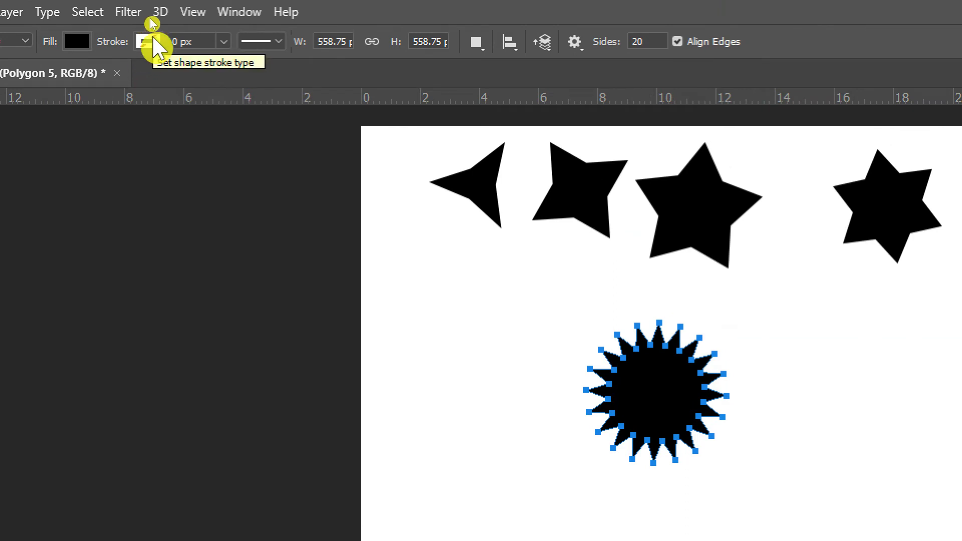
Draw a second 20-point starburst lower down, outlined with a 20 px green stroke
left_click(150, 42)
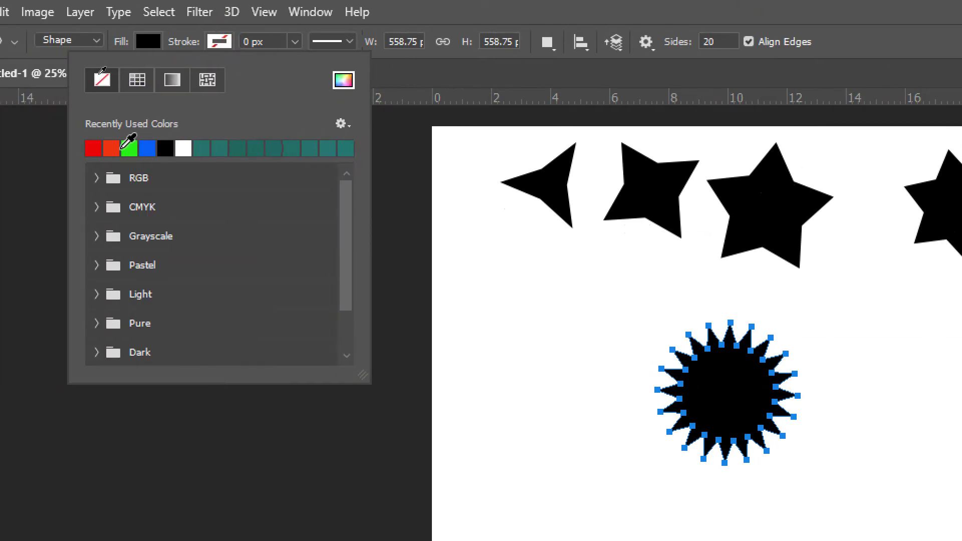
left_click(130, 146)
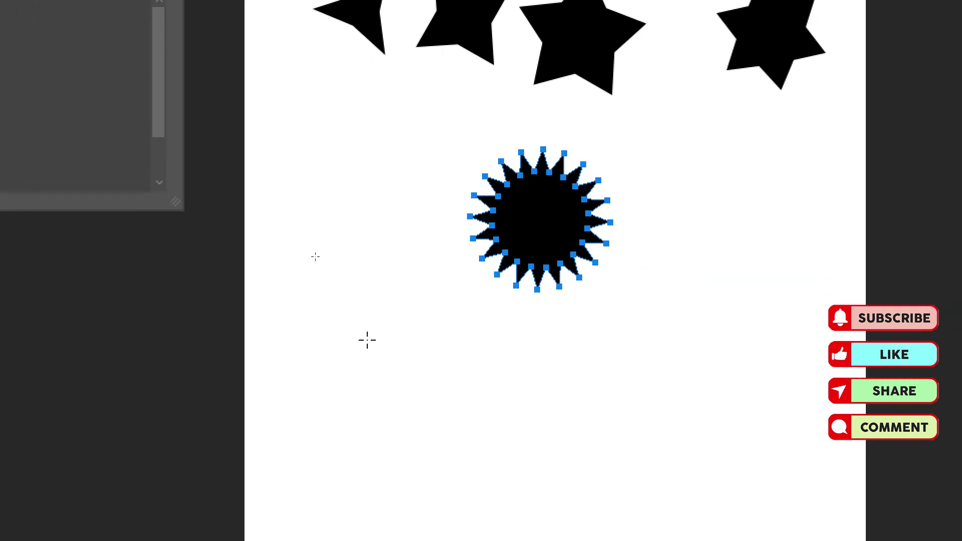
mouse_move(473, 393)
left_mouse_down()
mouse_move(573, 471)
mouse_move(541, 458)
left_mouse_up()
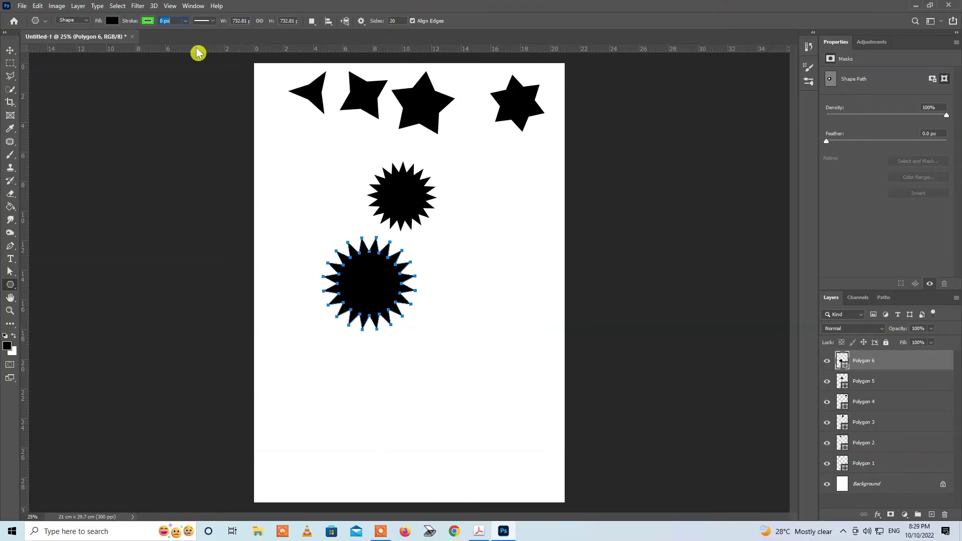
left_click(169, 22)
left_click_drag(181, 18, 186, 21)
key("Return")
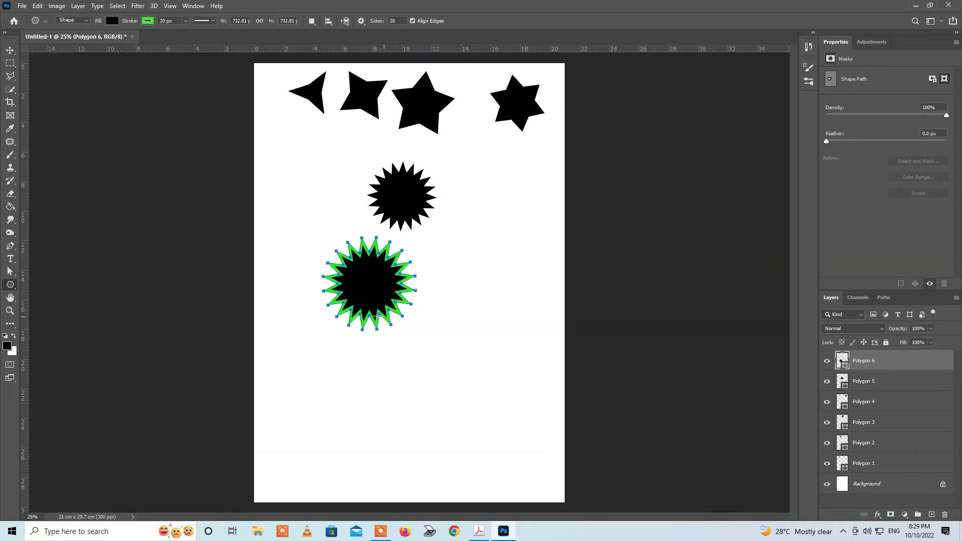
left_click_drag(10, 285, 46, 328)
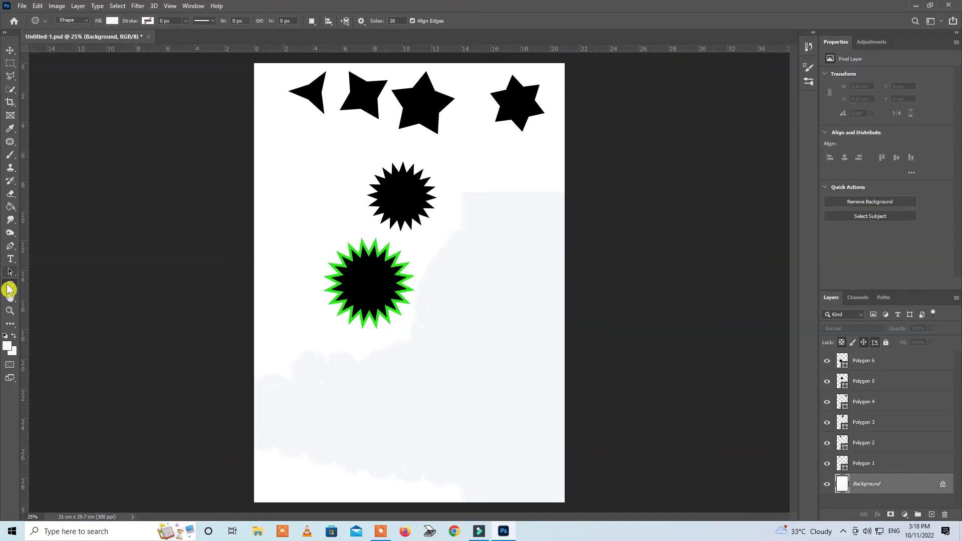
Draw thin blue line shapes in the lower canvas and set their opacity to 10%
left_click(45, 323)
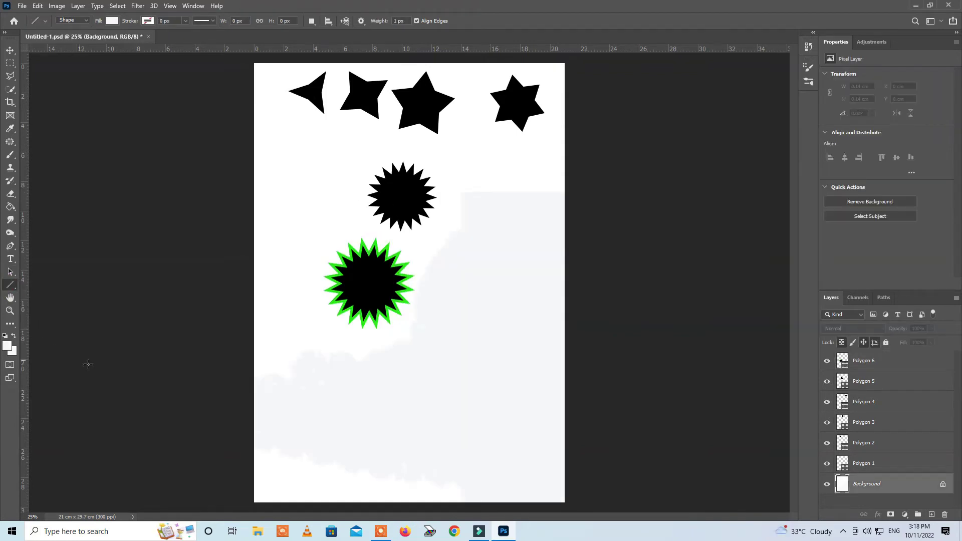
left_click(8, 346)
left_click(612, 252)
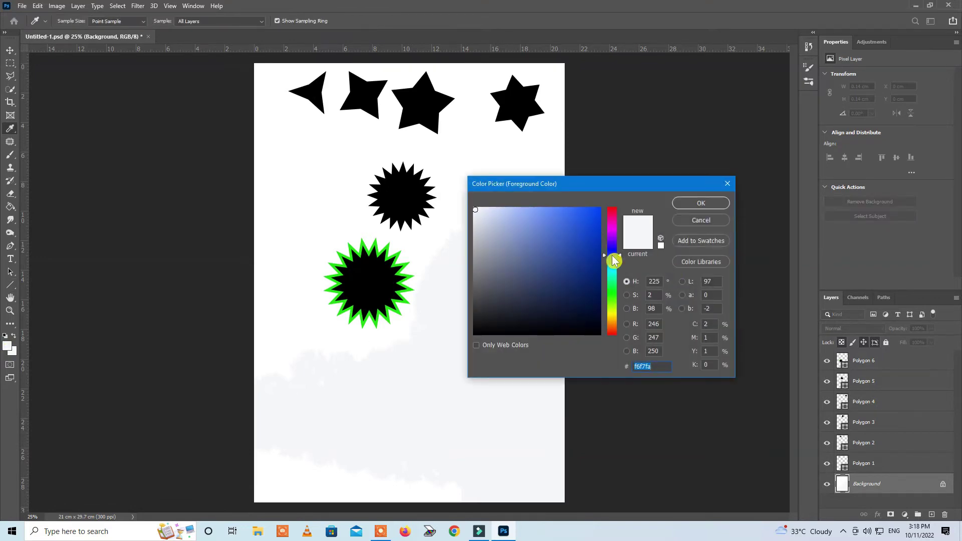
left_click(598, 219)
left_click(687, 207)
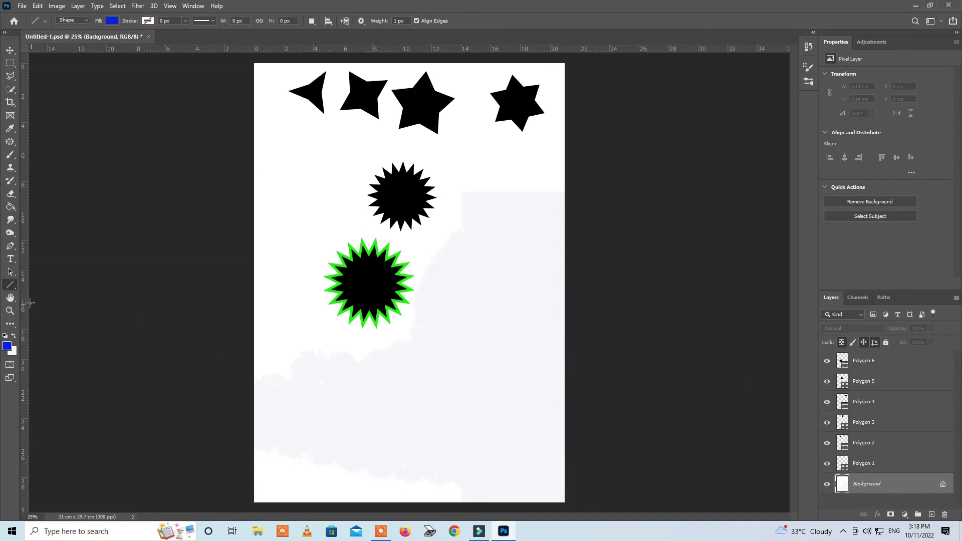
mouse_move(299, 391)
left_mouse_down()
mouse_move(350, 401)
mouse_move(481, 366)
mouse_move(466, 429)
mouse_move(410, 442)
mouse_move(330, 435)
mouse_move(300, 390)
left_mouse_up()
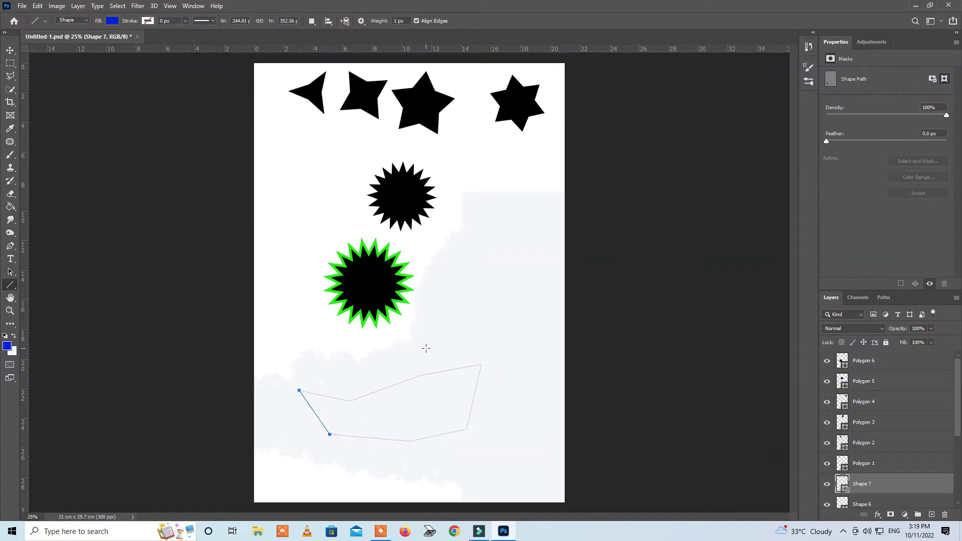
key("1")
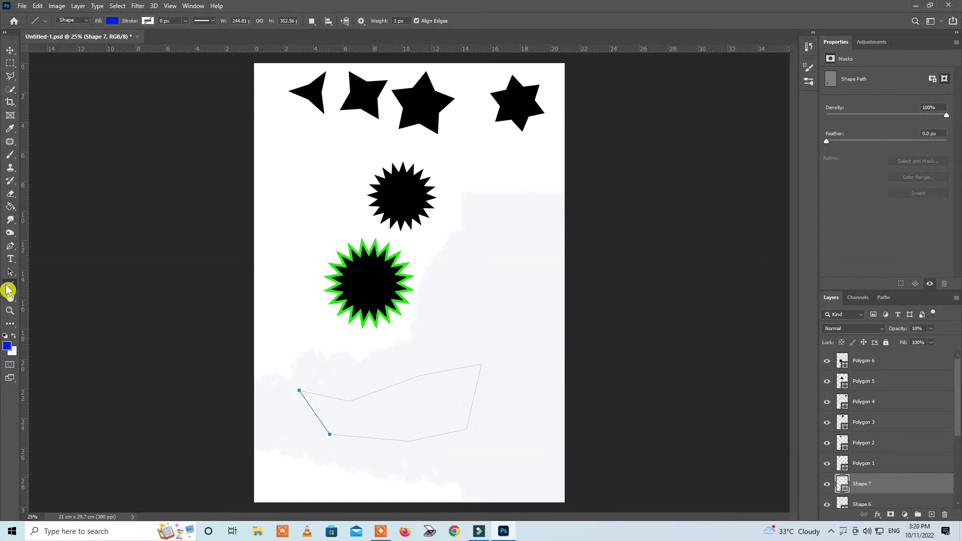
right_click(10, 285)
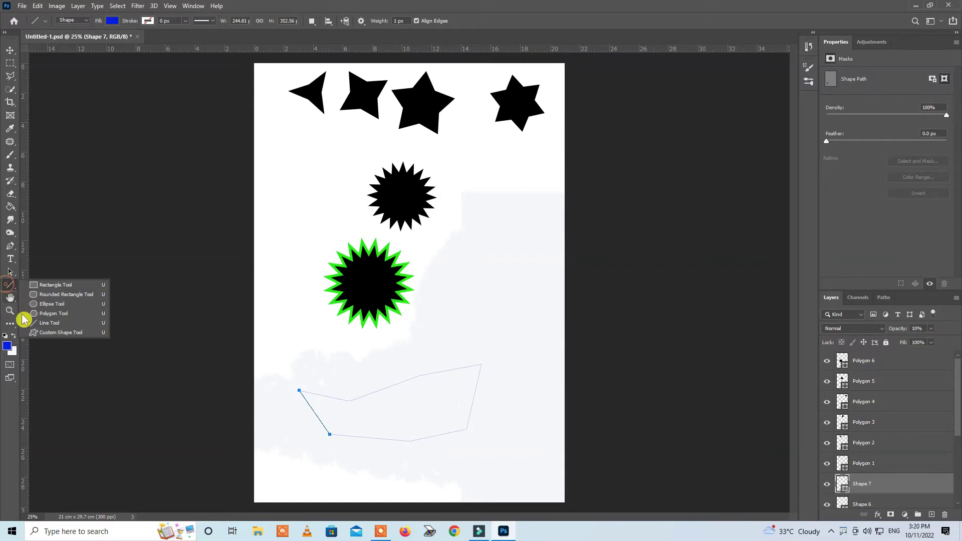
Draw a green palm tree custom shape right of the starbursts
left_click(75, 334)
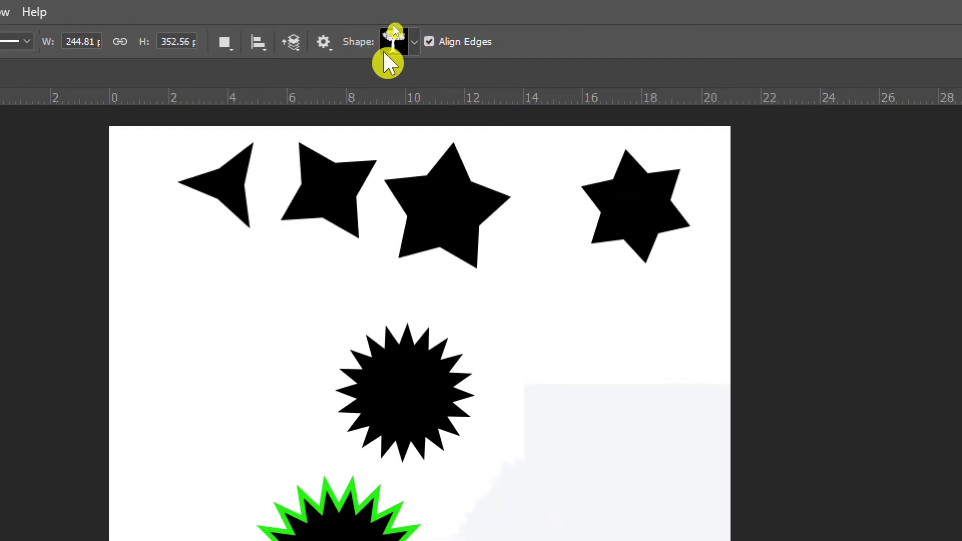
left_click(414, 45)
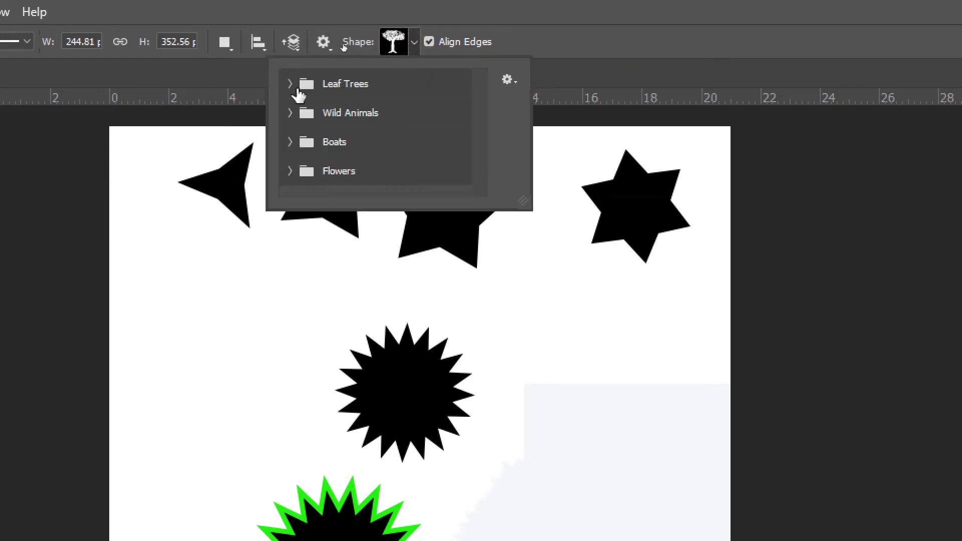
left_click(290, 84)
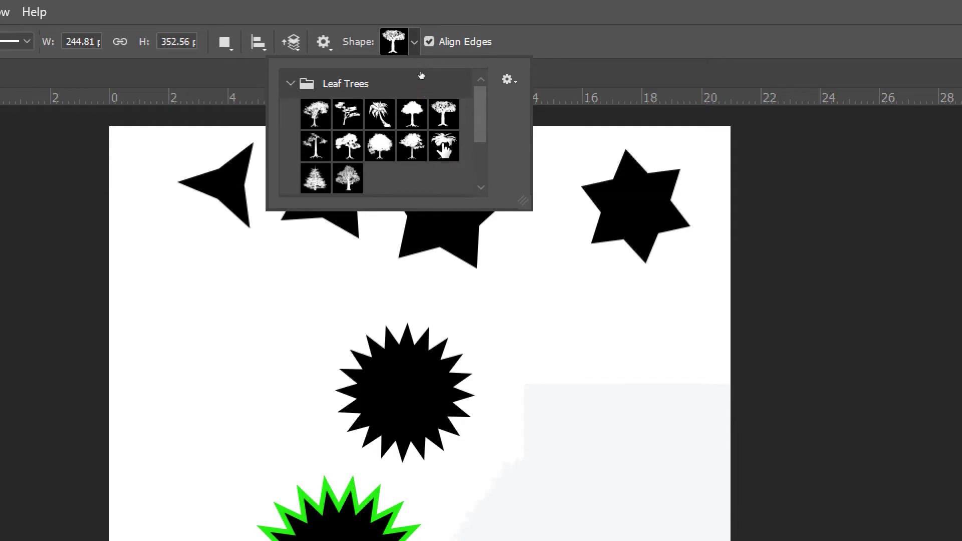
left_click(444, 148)
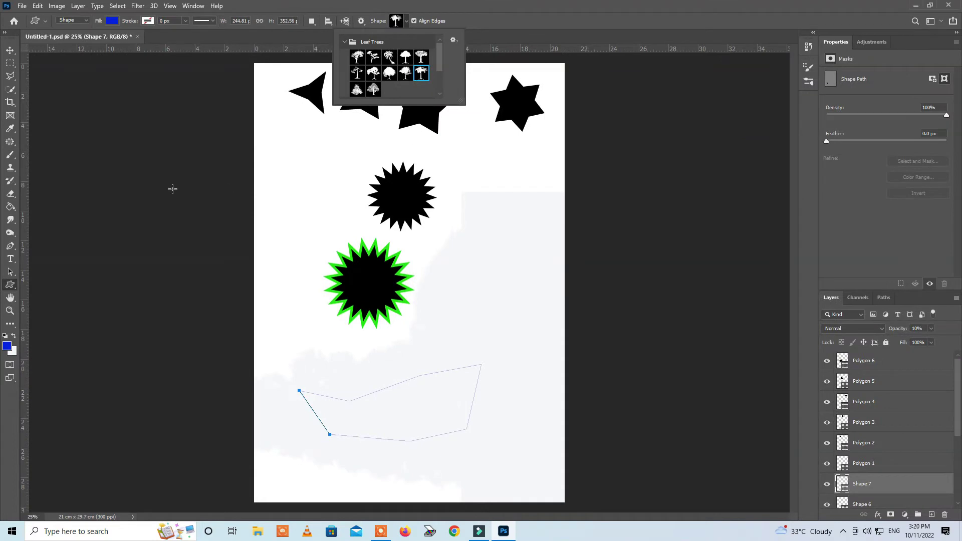
left_click(113, 20)
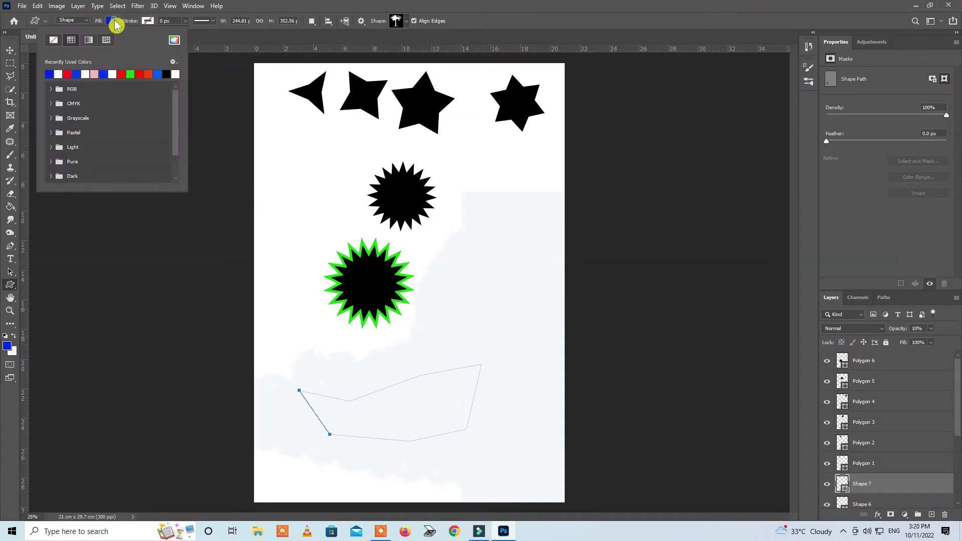
left_click(131, 74)
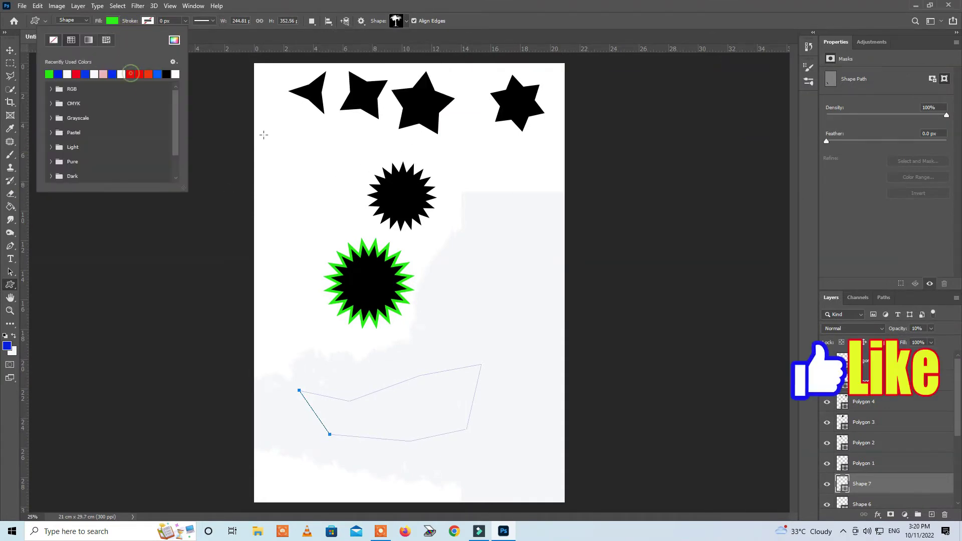
left_click_drag(484, 315, 533, 171)
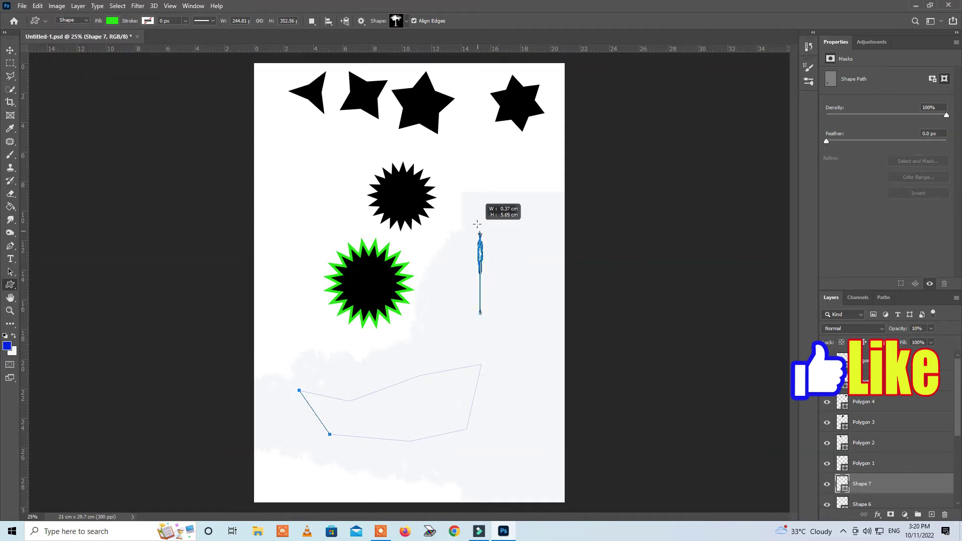
left_click_drag(533, 172, 531, 153)
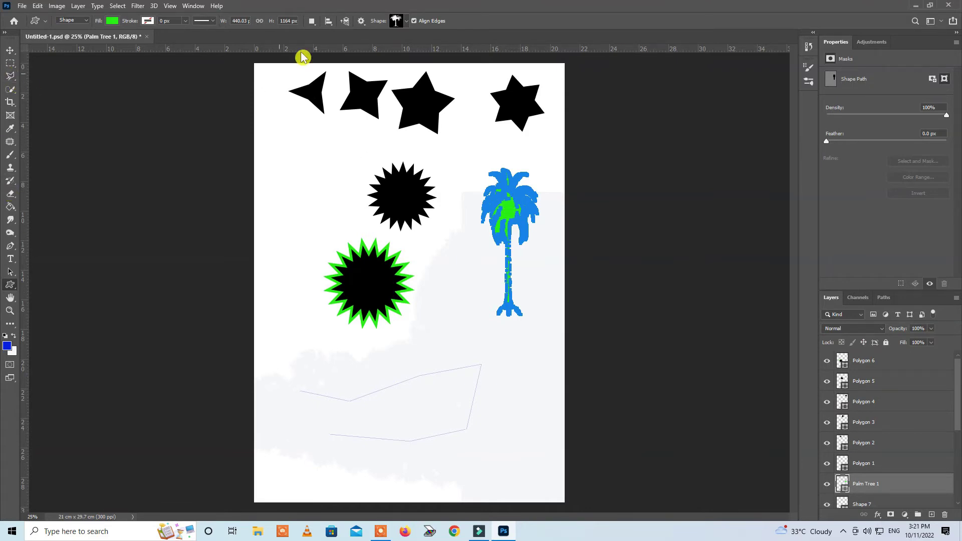
Add a second palm tree at upper left and a green ape beside the first
left_click(406, 21)
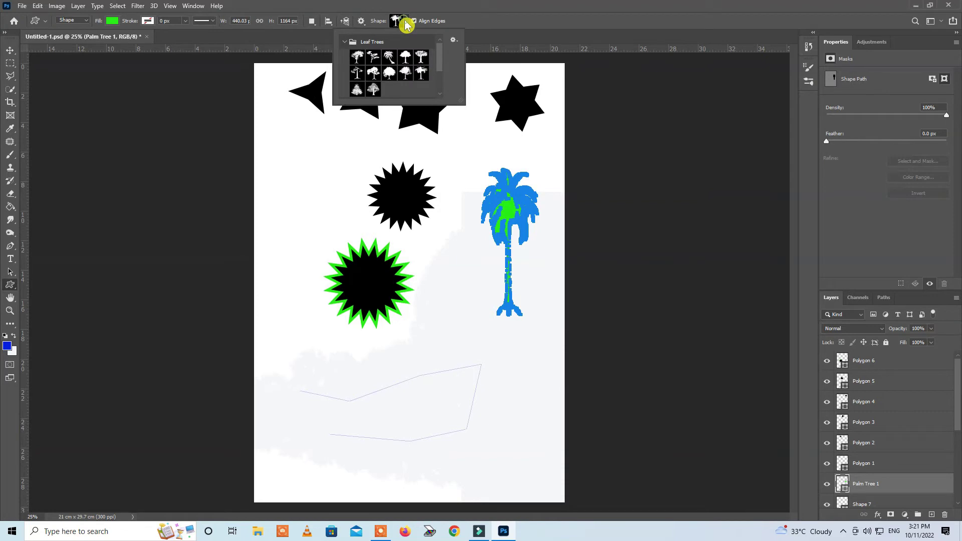
left_click(391, 58)
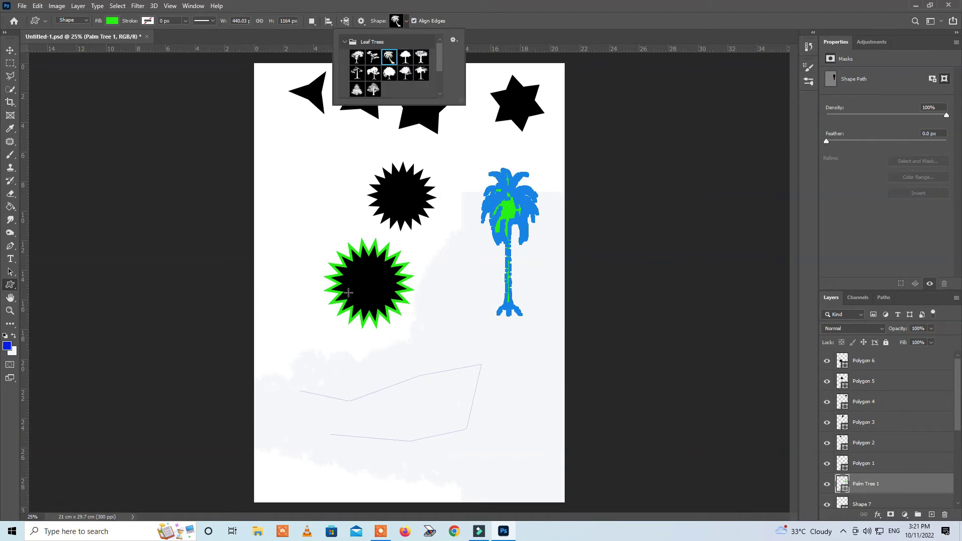
left_click(325, 239)
left_click_drag(324, 240, 288, 124)
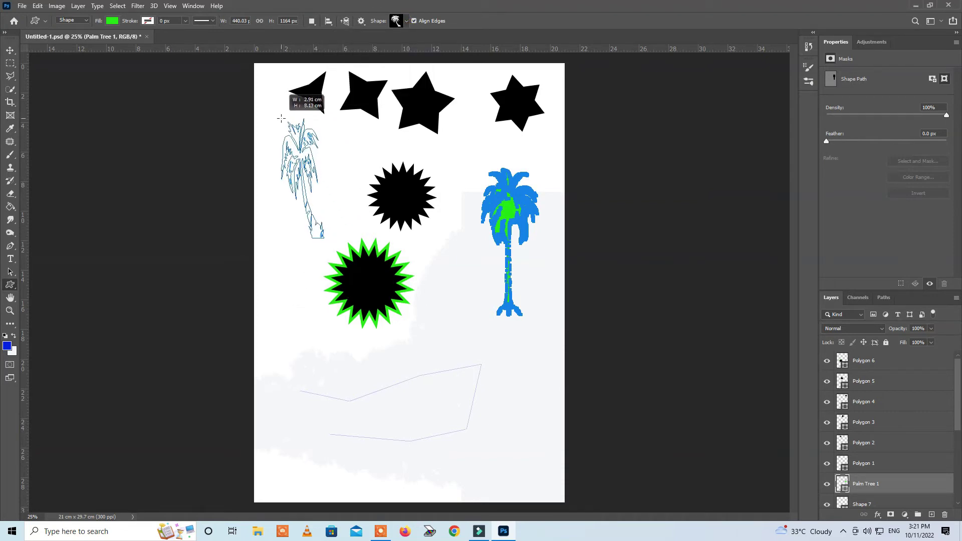
left_click(407, 21)
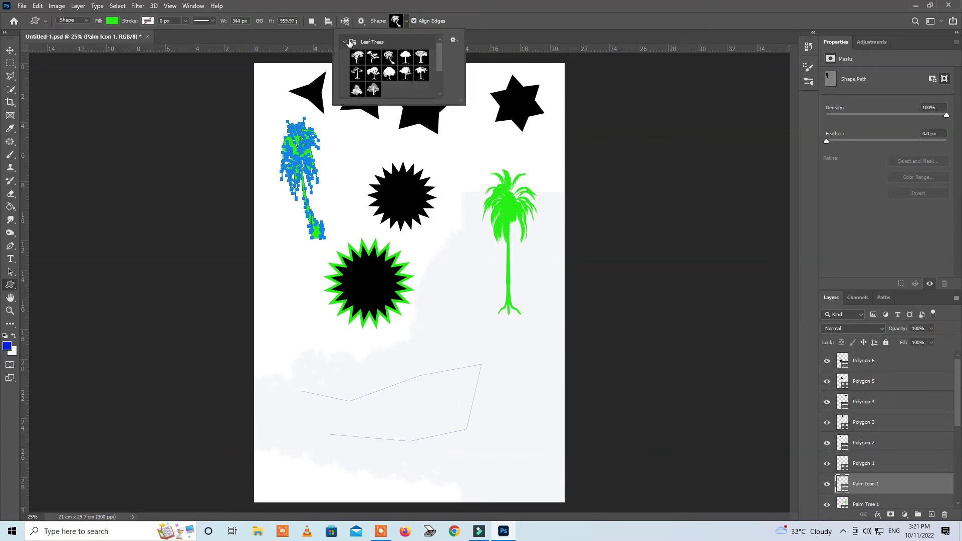
left_click(350, 43)
left_click(345, 56)
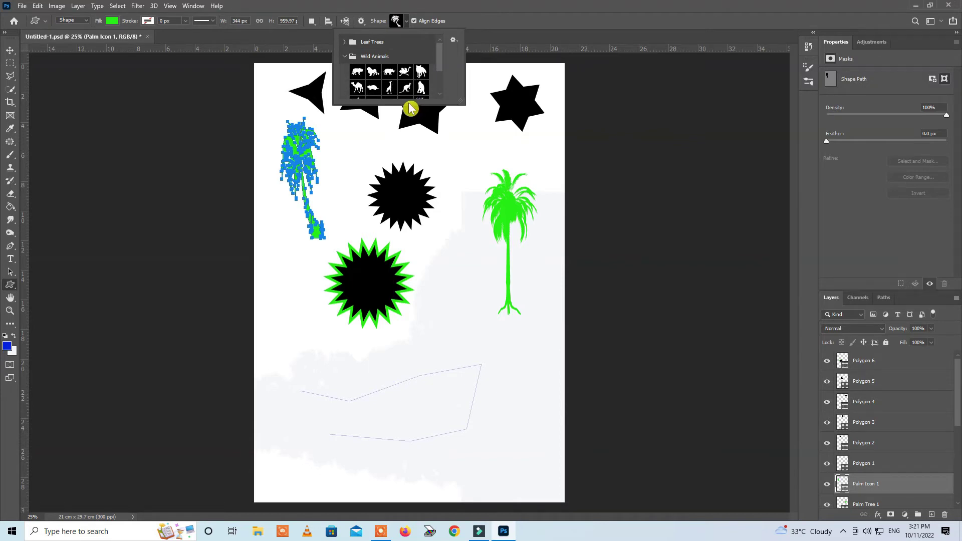
left_click(422, 89)
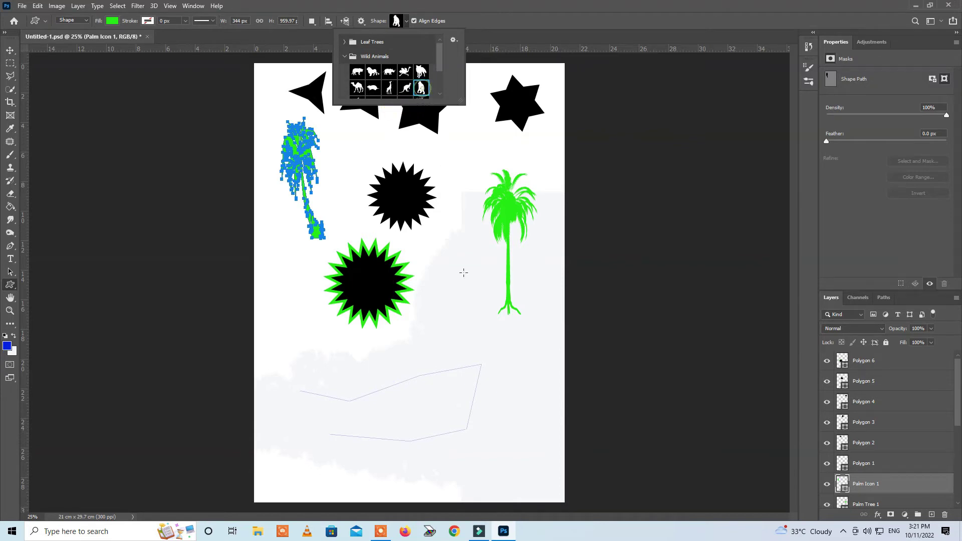
mouse_move(441, 243)
left_mouse_down()
mouse_move(472, 331)
mouse_move(500, 331)
left_mouse_up()
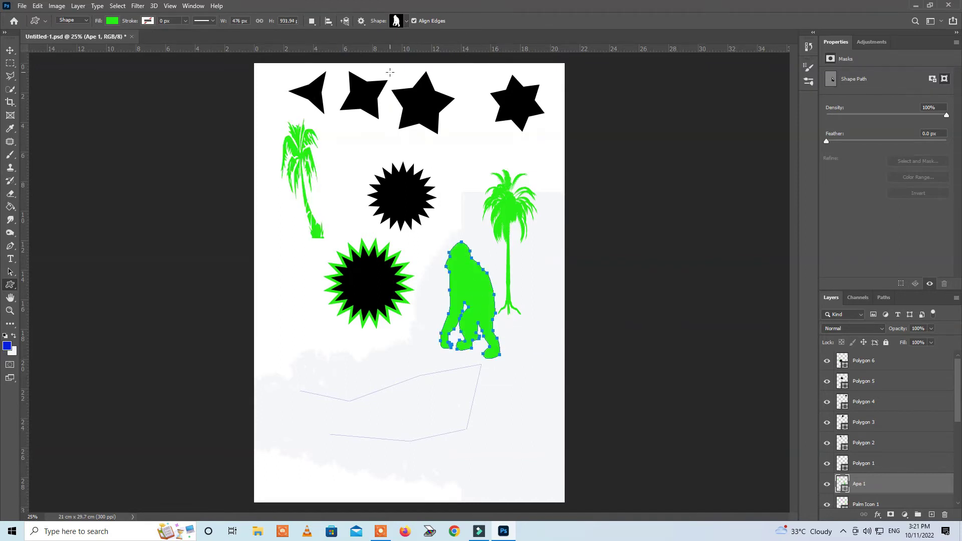
Draw a sailboat shape, then delete the sailboat, ape and palm tree layers
left_click(406, 21)
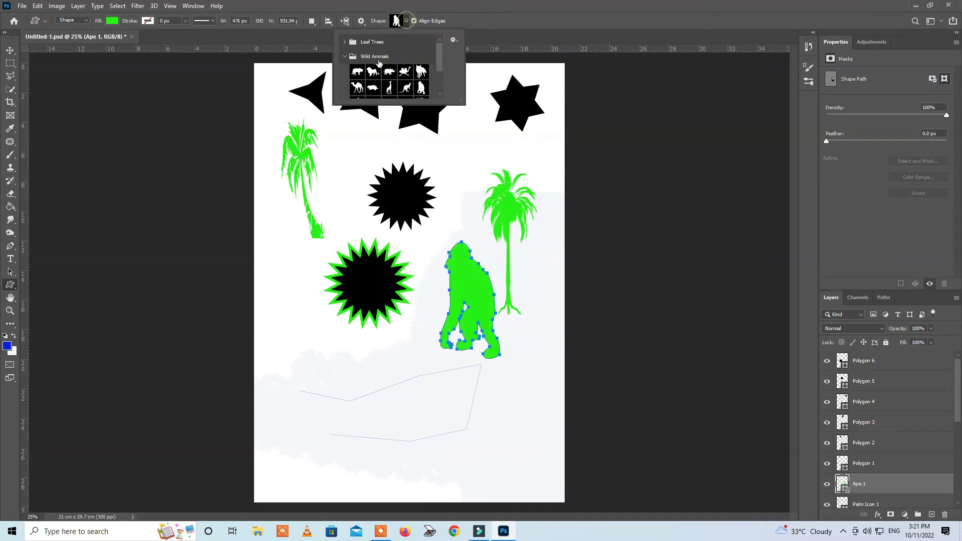
left_click(407, 21)
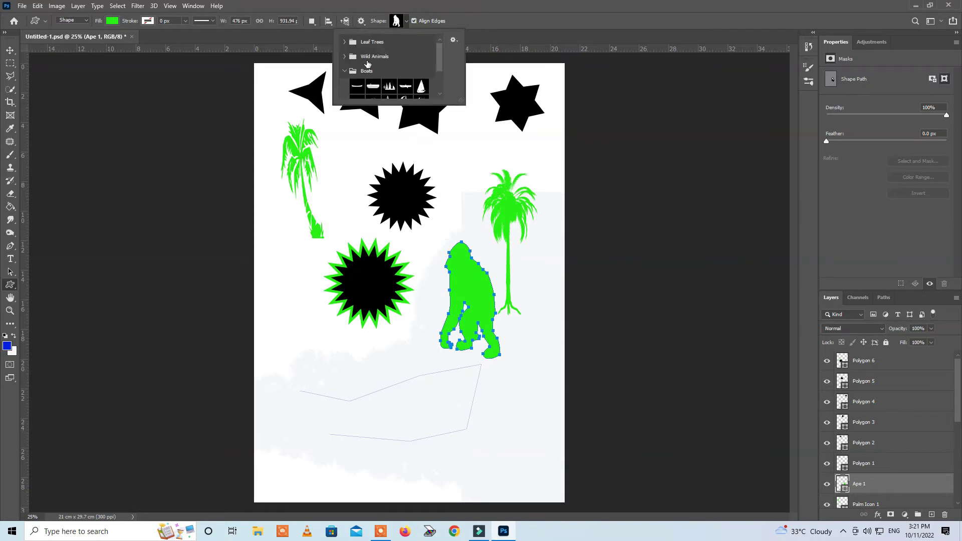
left_click(421, 88)
left_click_drag(292, 317, 387, 458)
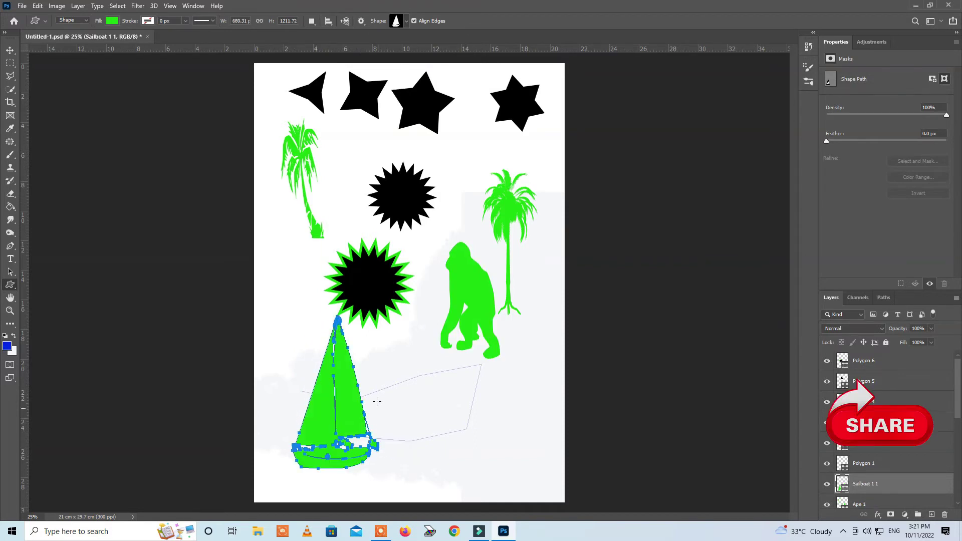
left_click(397, 21)
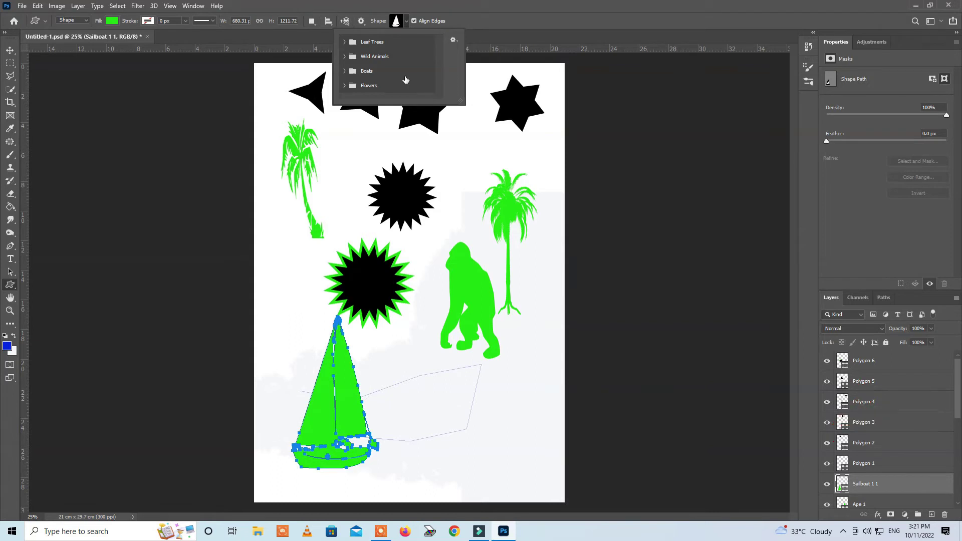
left_click(355, 171)
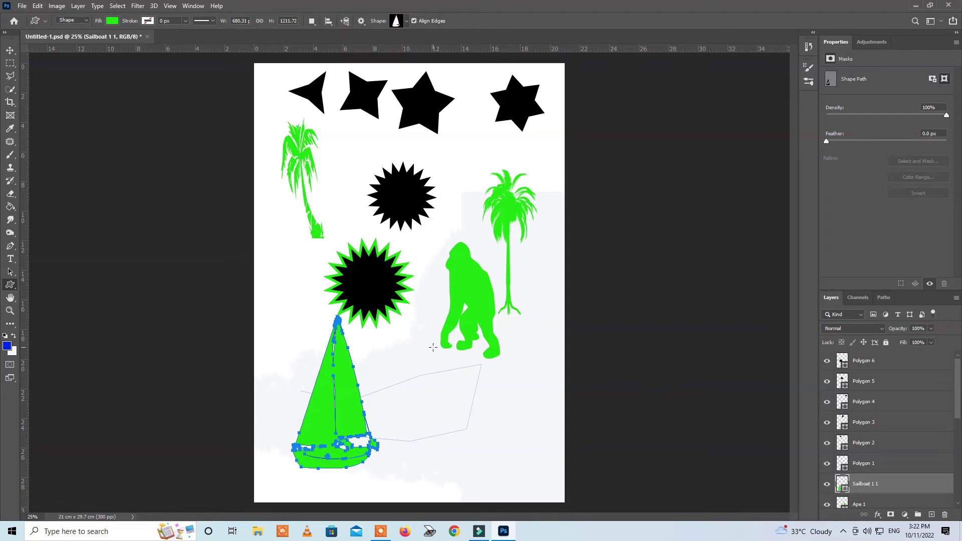
key("Delete")
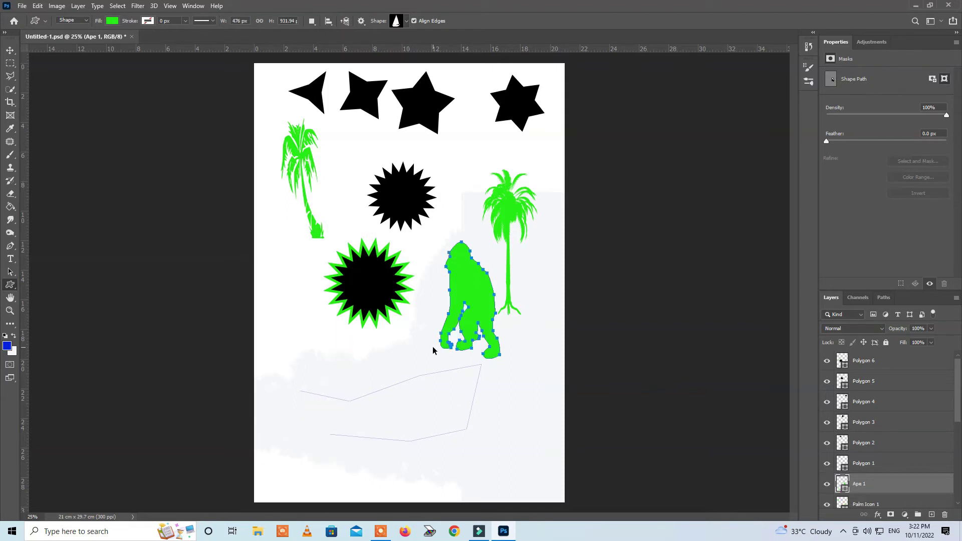
key("Delete")
key("Delete")
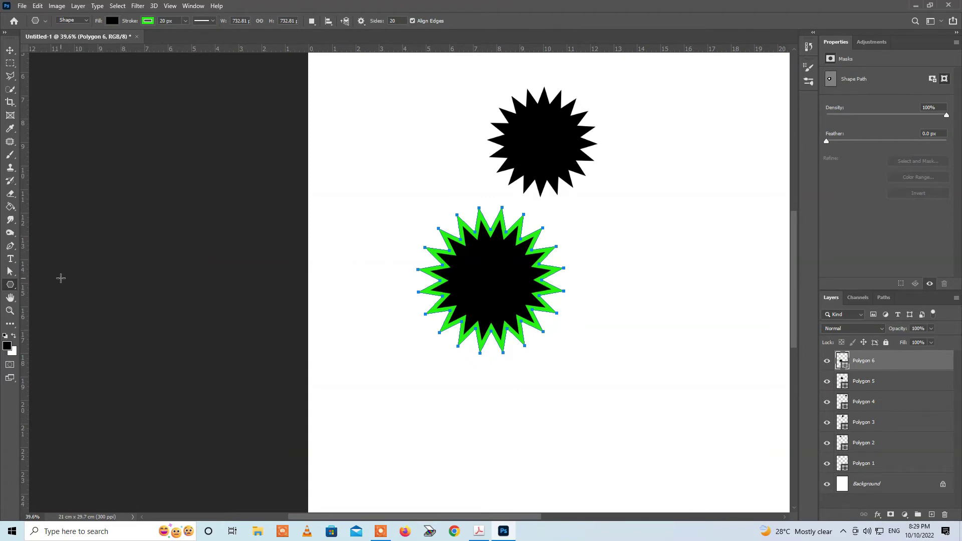
Pan to the stars, rotate the view -90° so the page lies sideways, and zoom out
left_click(11, 302)
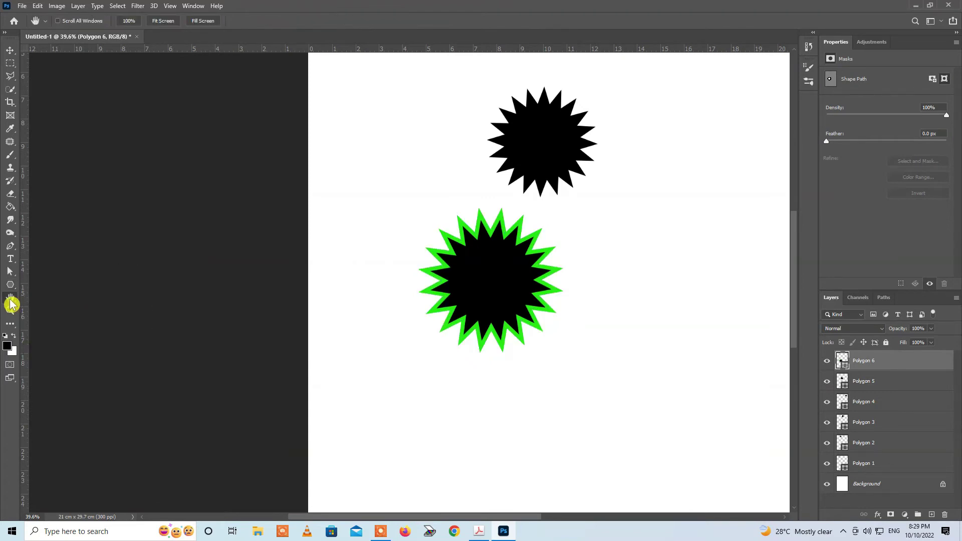
mouse_move(614, 234)
left_mouse_down()
mouse_move(553, 355)
mouse_move(414, 187)
mouse_move(673, 210)
mouse_move(430, 219)
left_mouse_up()
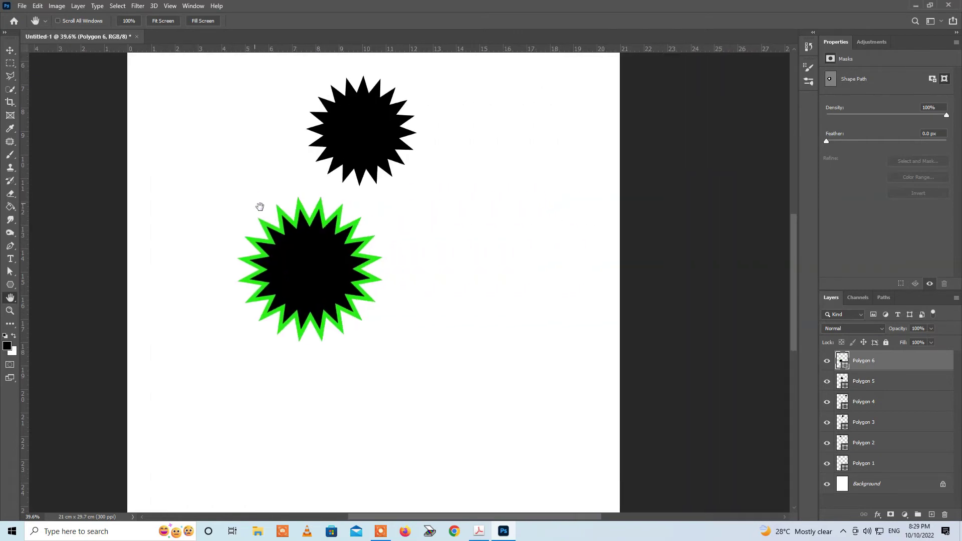
right_click(13, 300)
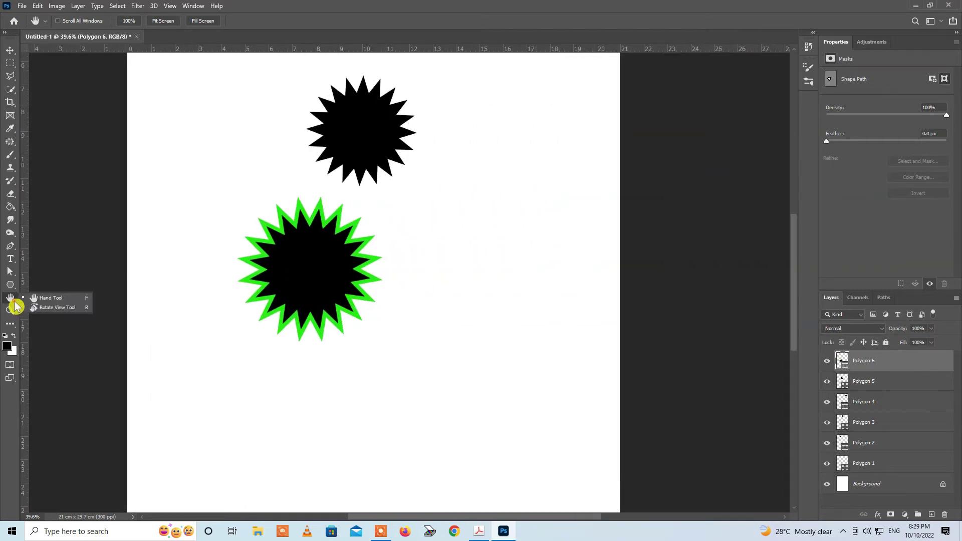
left_click(59, 314)
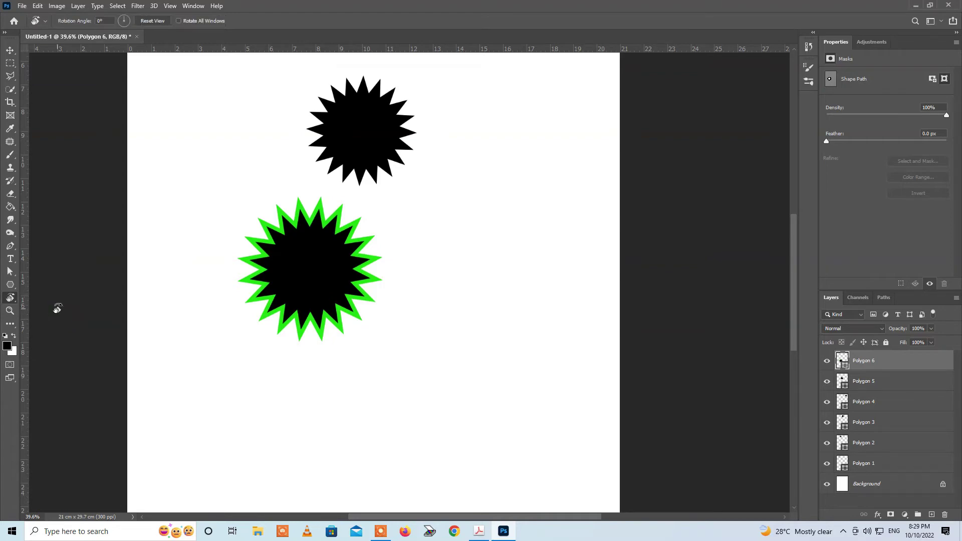
mouse_move(407, 306)
left_mouse_down()
mouse_move(421, 250)
mouse_move(322, 215)
mouse_move(292, 281)
mouse_move(269, 247)
mouse_move(449, 184)
mouse_move(511, 311)
mouse_move(511, 279)
mouse_move(503, 317)
mouse_move(326, 298)
mouse_move(314, 279)
mouse_move(463, 323)
mouse_move(543, 282)
left_mouse_up()
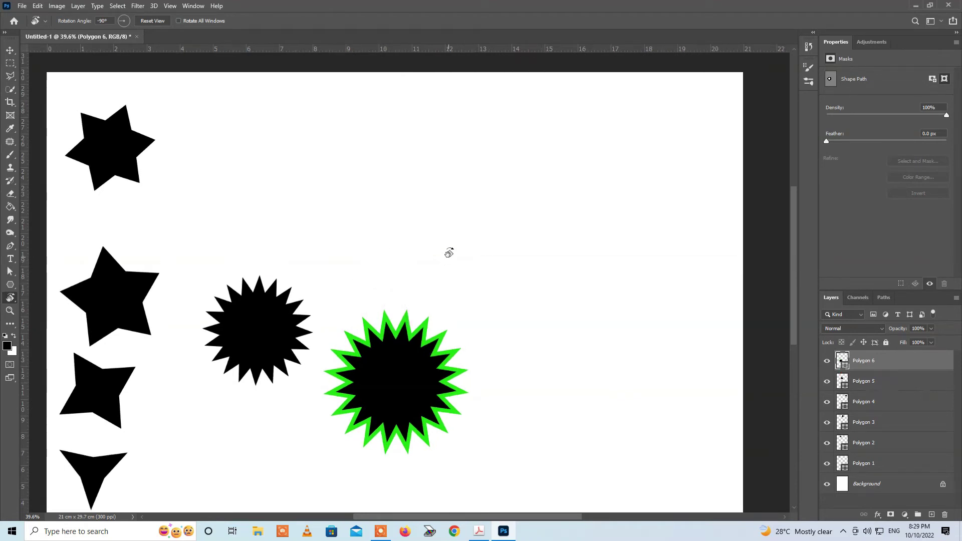
right_click(9, 299)
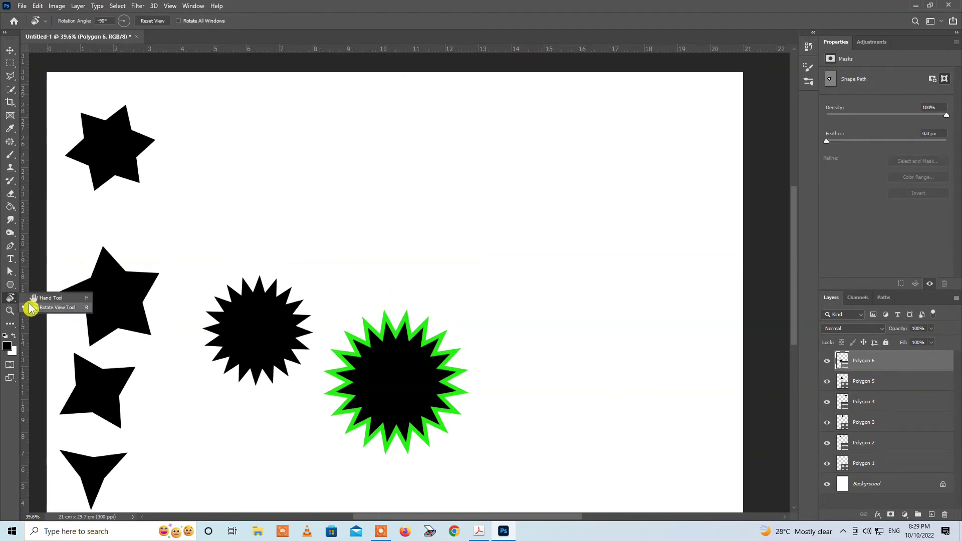
left_click(30, 296)
left_click(10, 313)
key("ctrl+minus")
key("ctrl+minus")
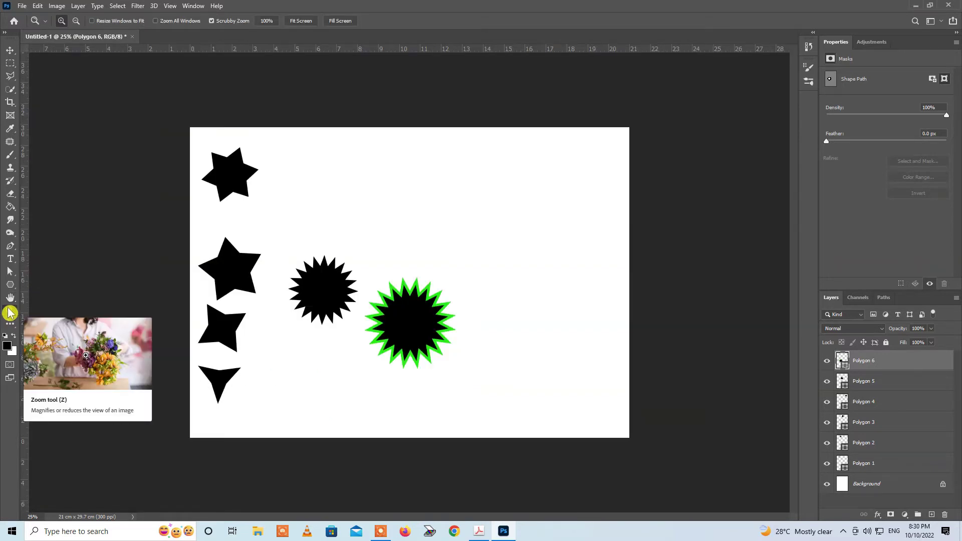
left_click(380, 243)
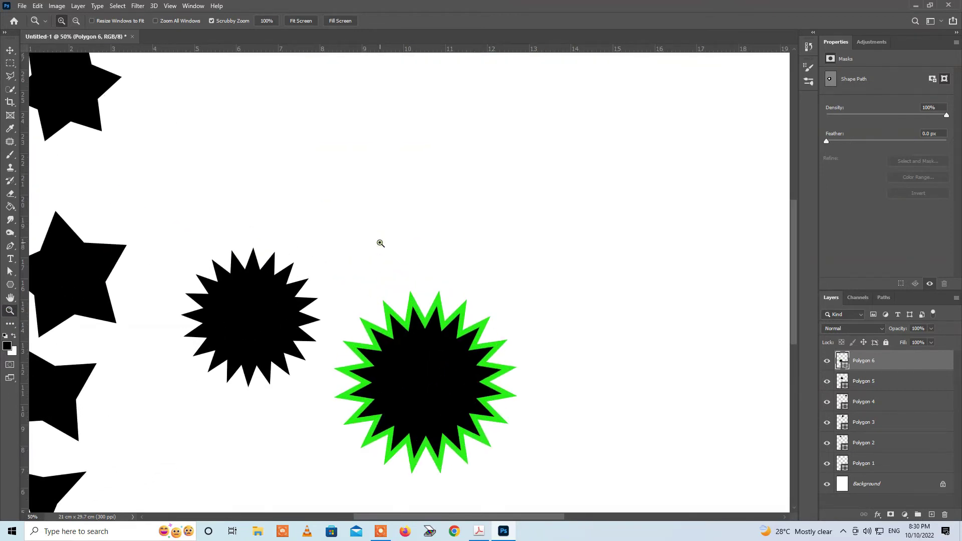
left_click(380, 243)
left_click(380, 244)
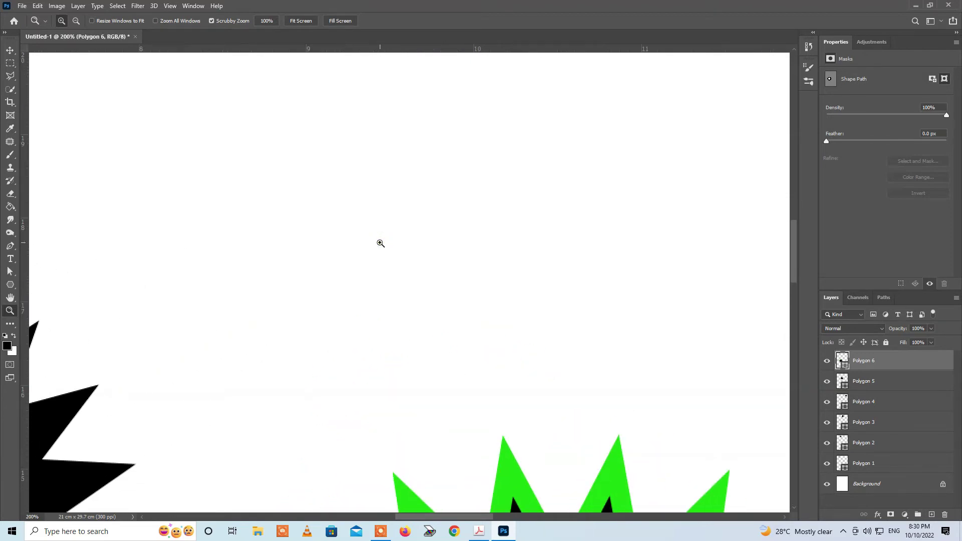
key("alt")
left_click(380, 243, "alt")
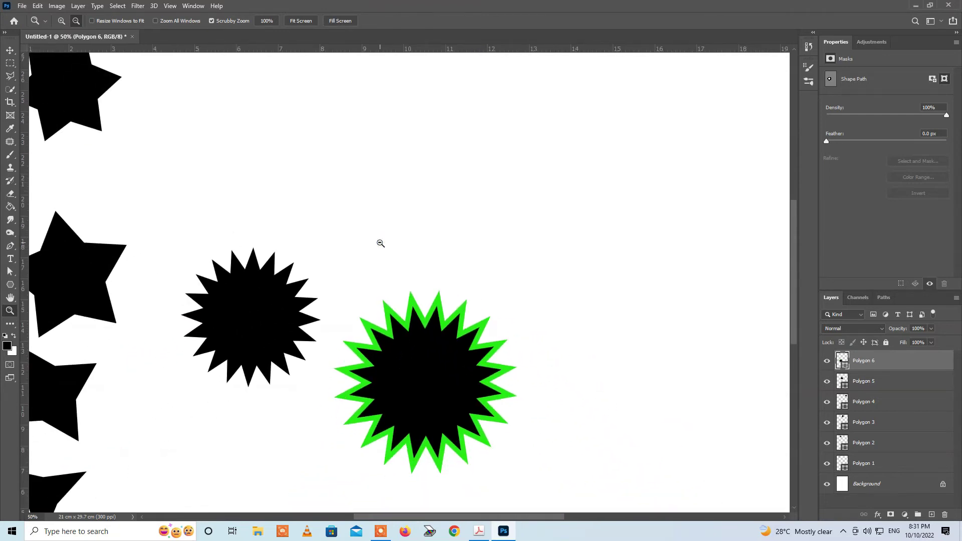
left_click(381, 243, "alt")
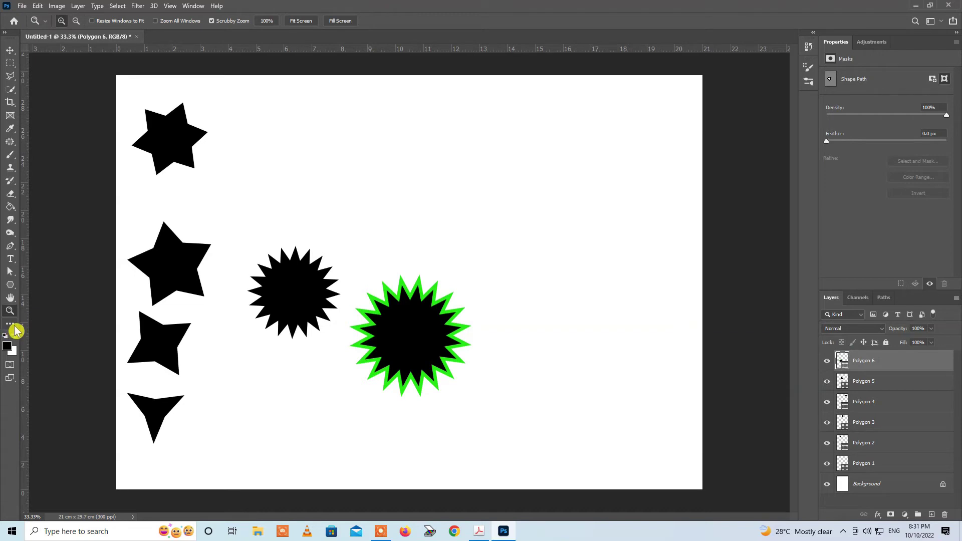
left_click(13, 329)
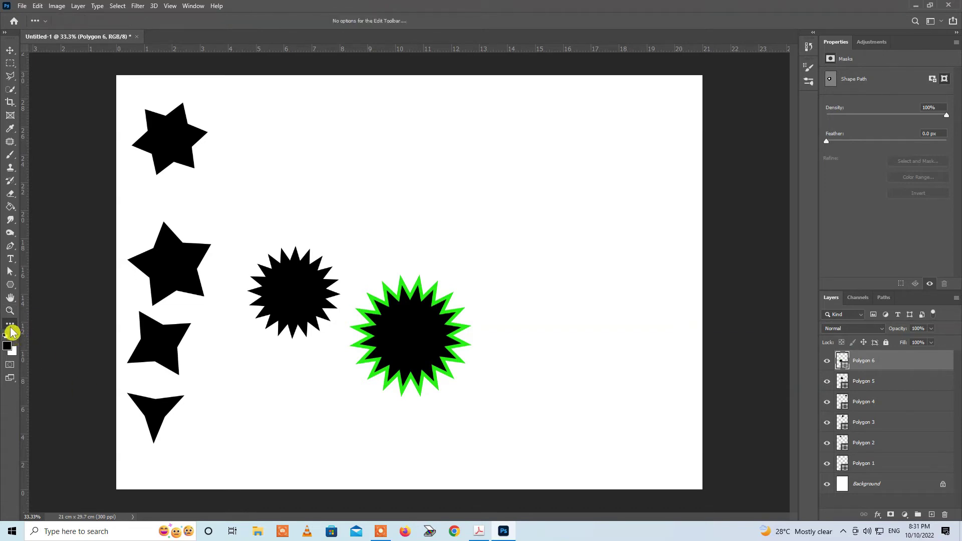
In Edit Toolbar, move Move below Artboard and Rectangular Marquee below Elliptical Marquee
left_click(9, 327)
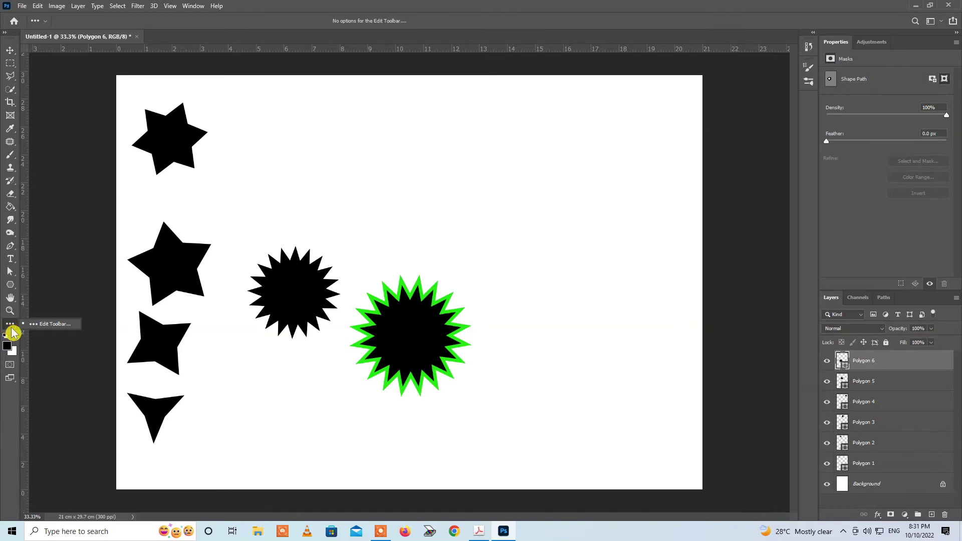
left_click(58, 329)
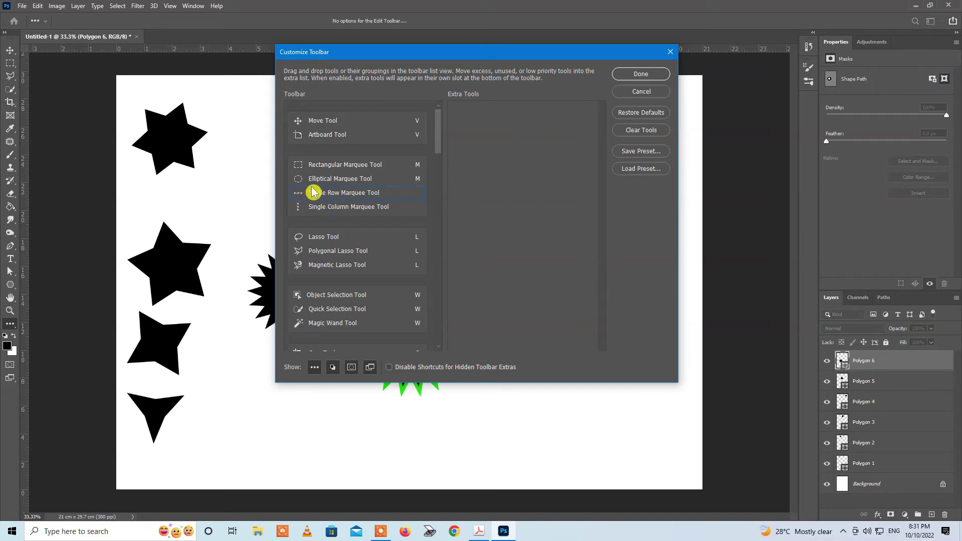
left_click_drag(322, 119, 325, 146)
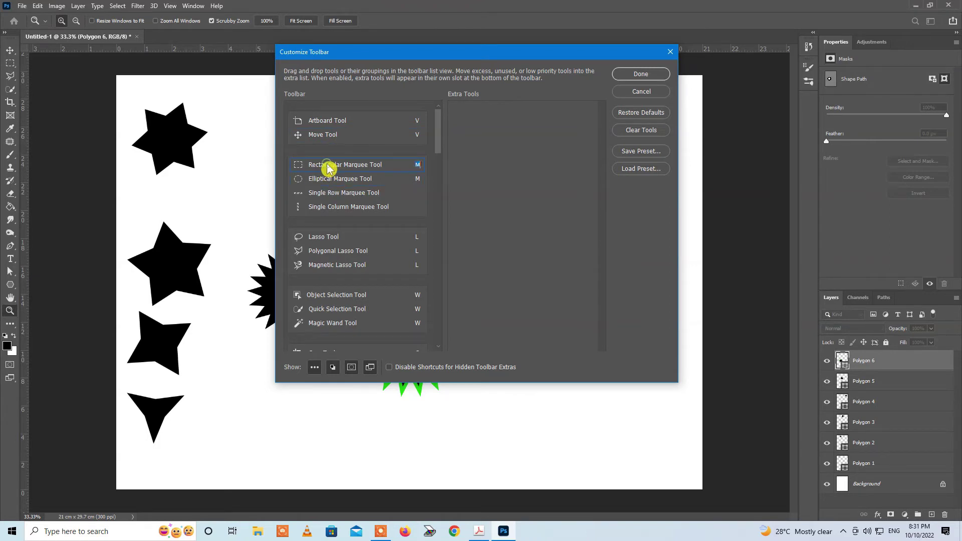
left_click_drag(328, 169, 337, 184)
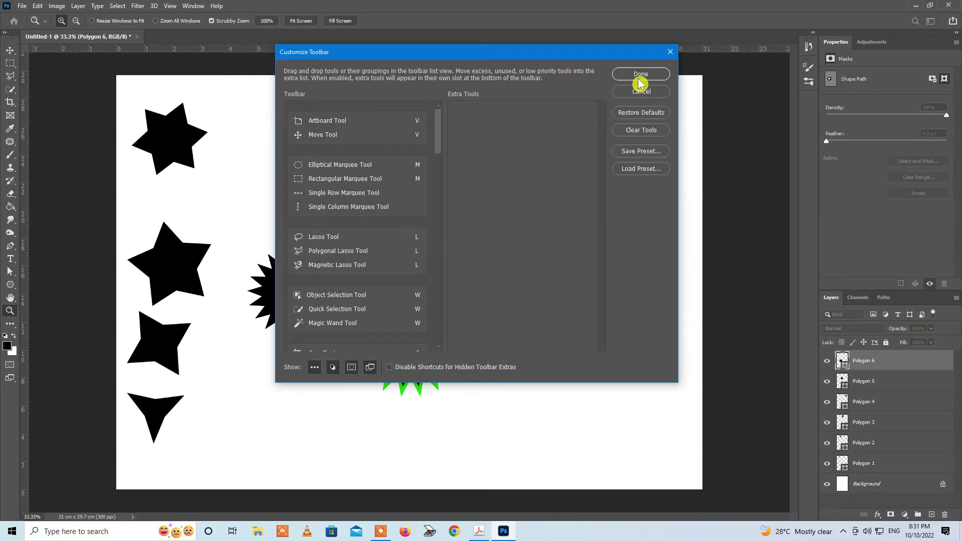
left_click(641, 76)
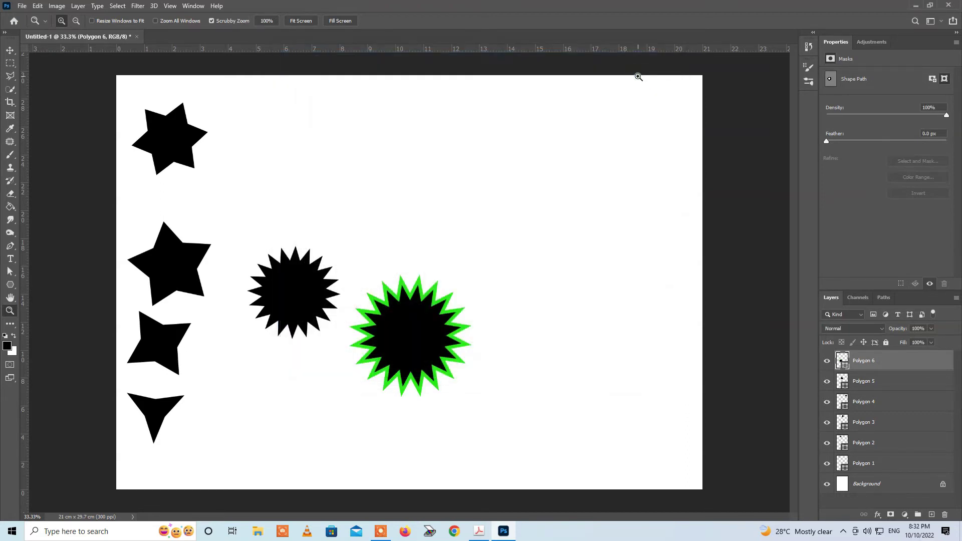
left_click_drag(10, 50, 55, 67)
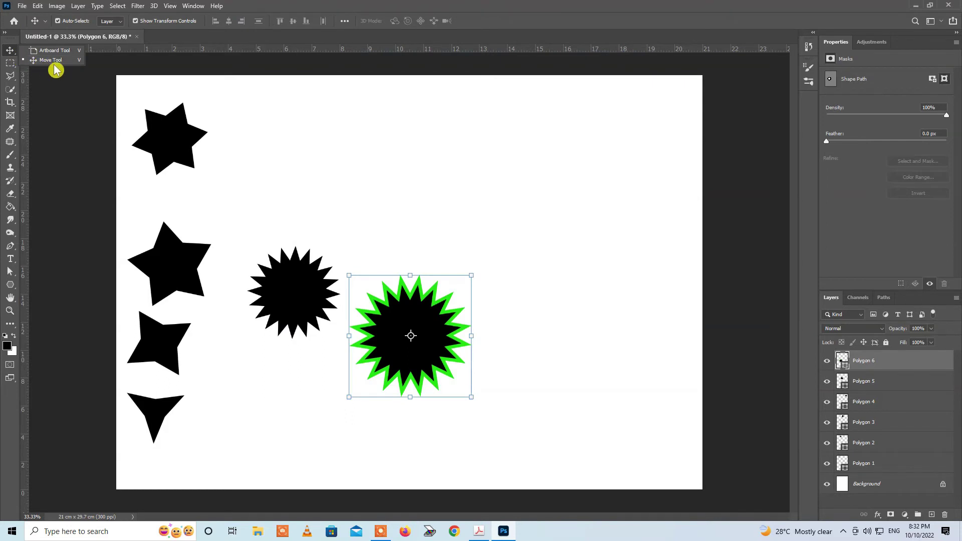
left_click(10, 65)
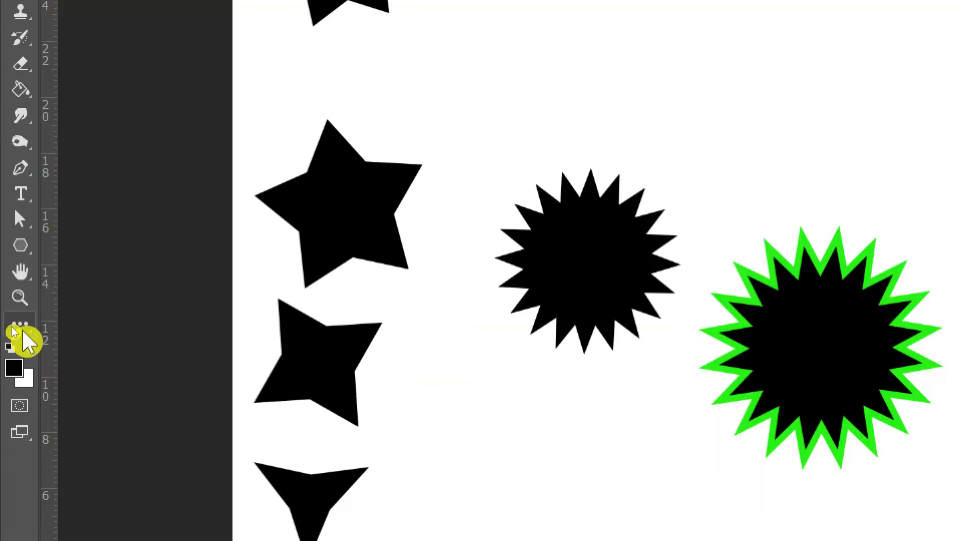
left_click(20, 326)
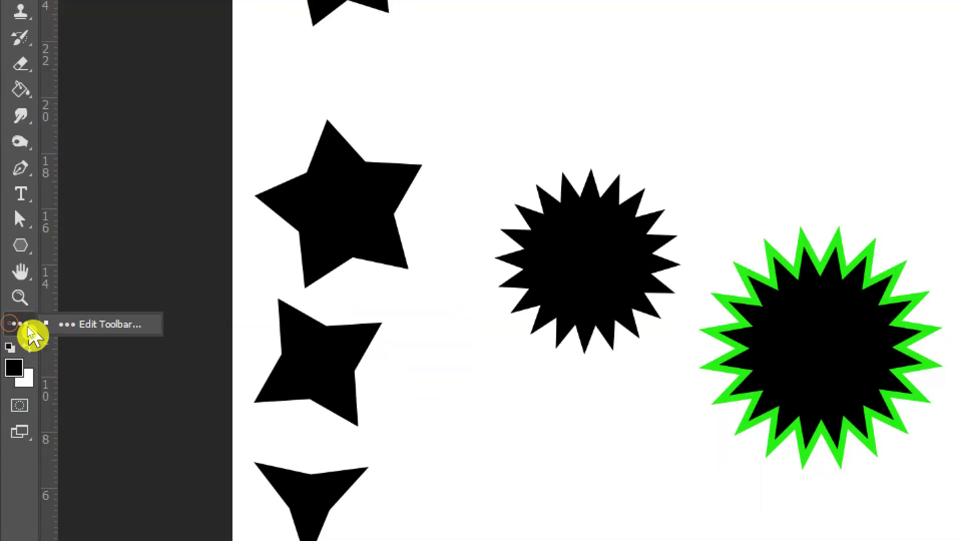
left_click(116, 335)
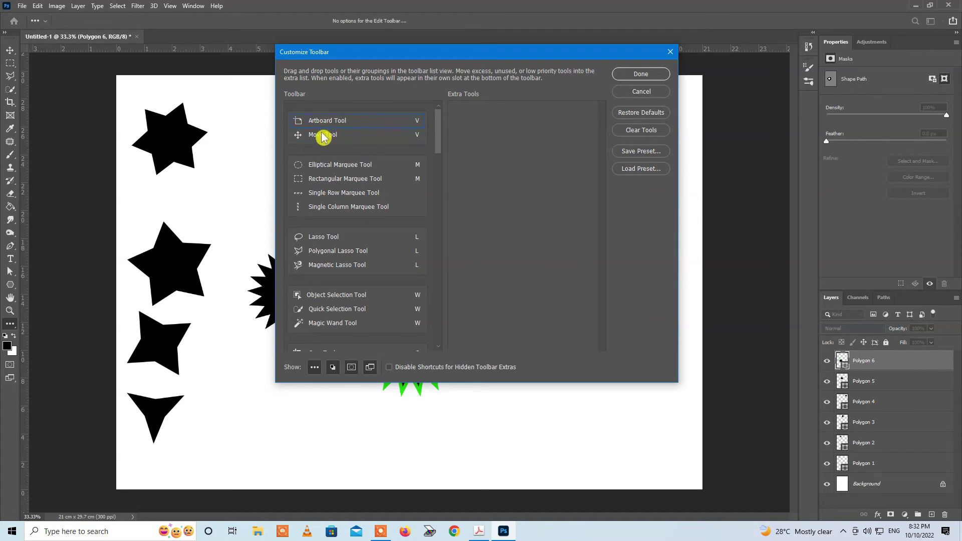
left_click_drag(323, 137, 322, 119)
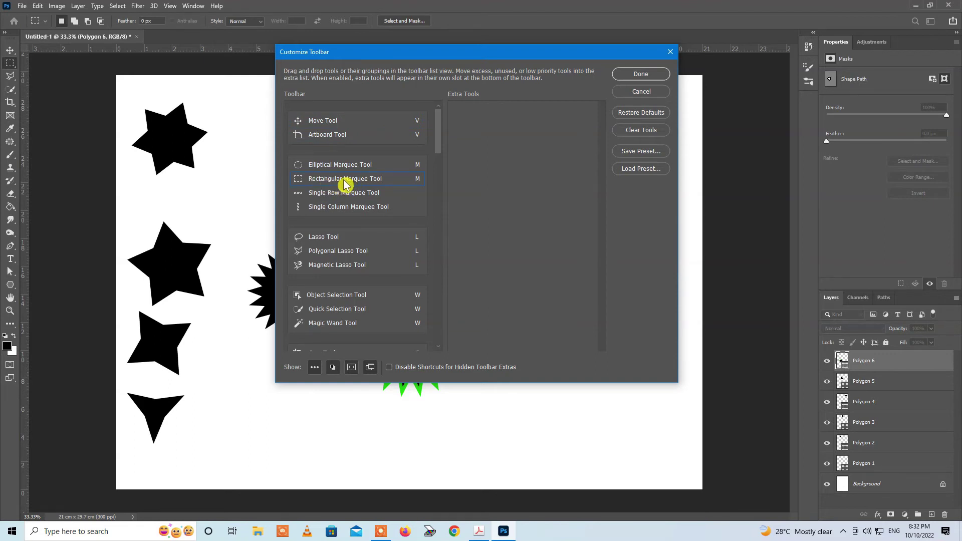
left_click_drag(344, 185, 343, 163)
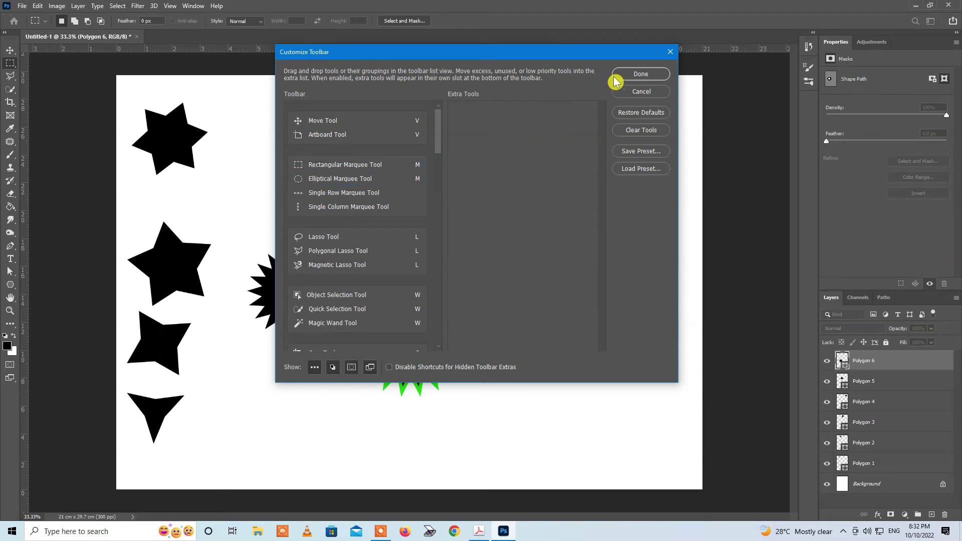
left_click(635, 75)
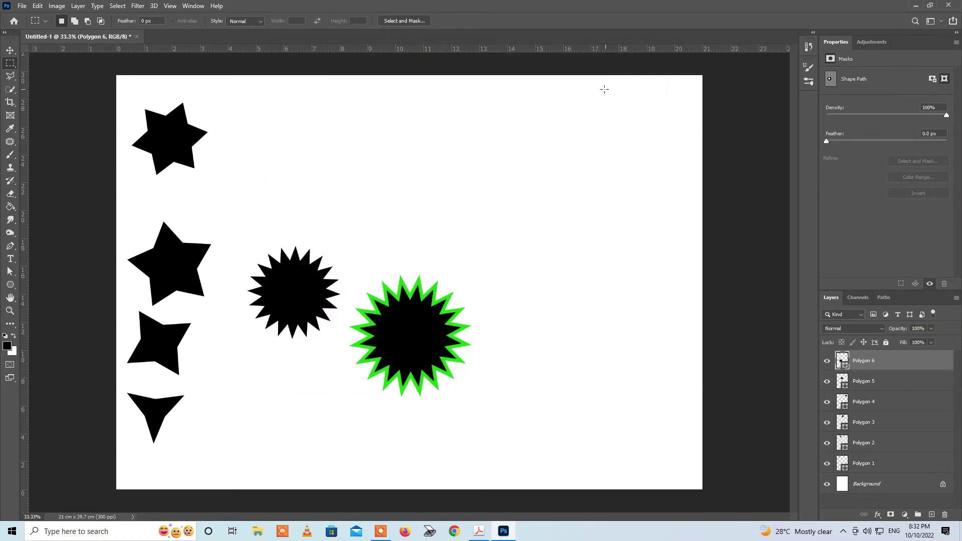
left_click(10, 51)
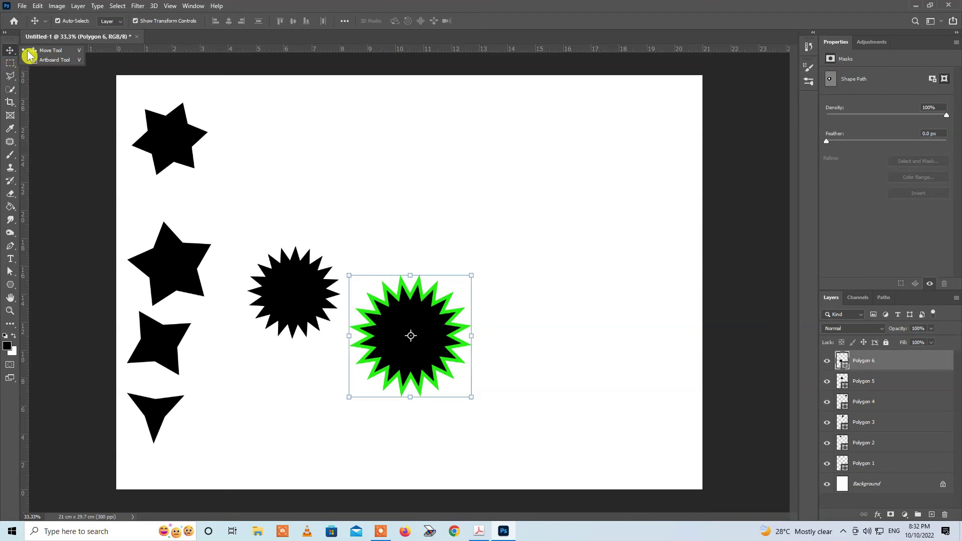
left_click(49, 51)
left_click(10, 63)
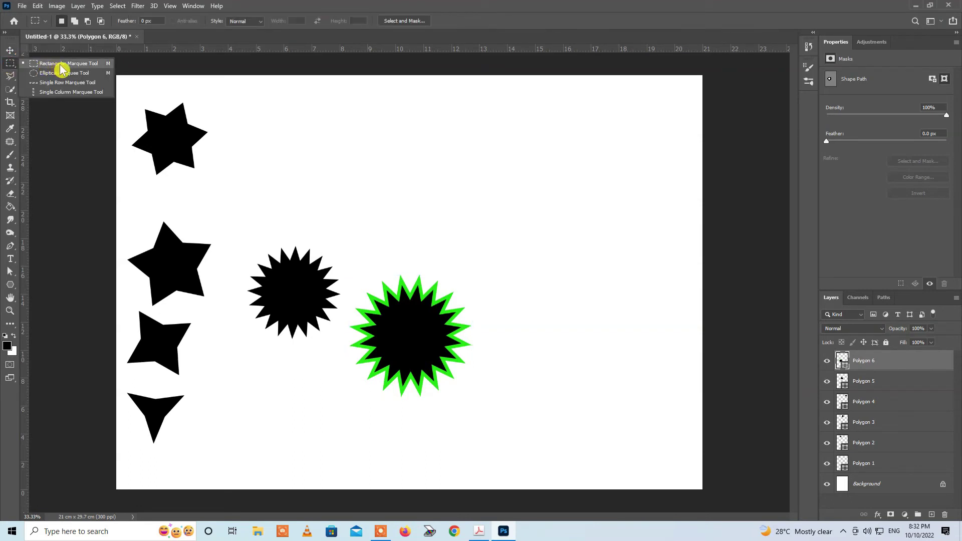
left_click(85, 66)
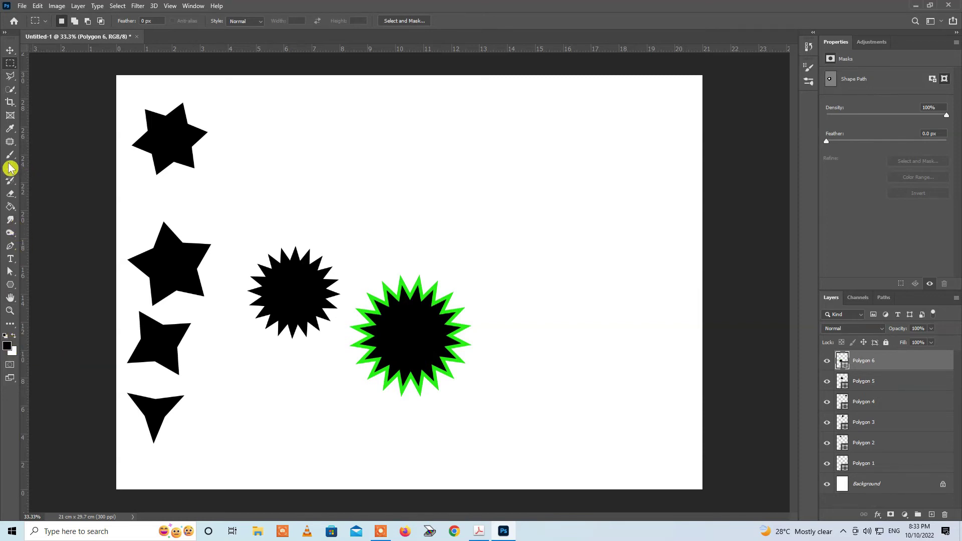
left_click(889, 486)
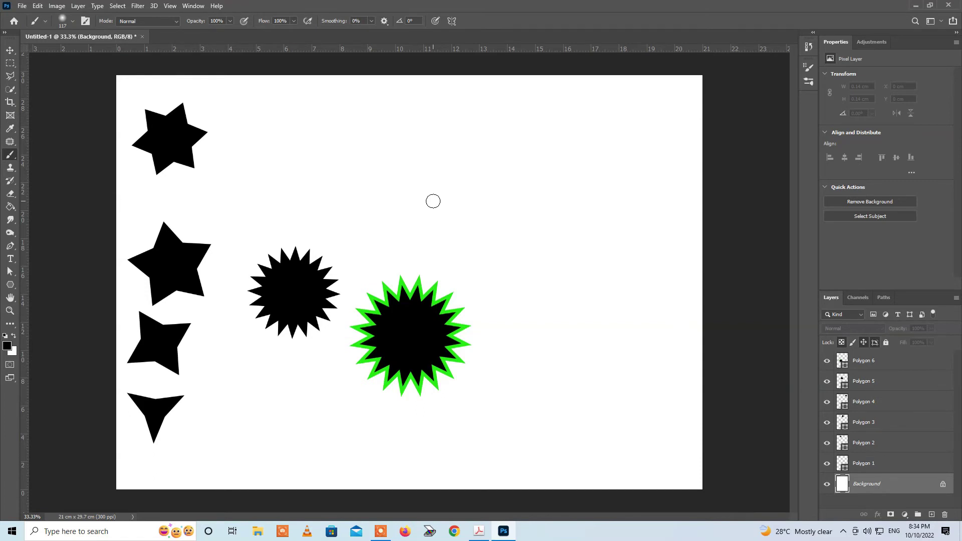
Paint a thick black zigzag brush stroke down the right side of the canvas
left_click_drag(421, 189, 580, 283)
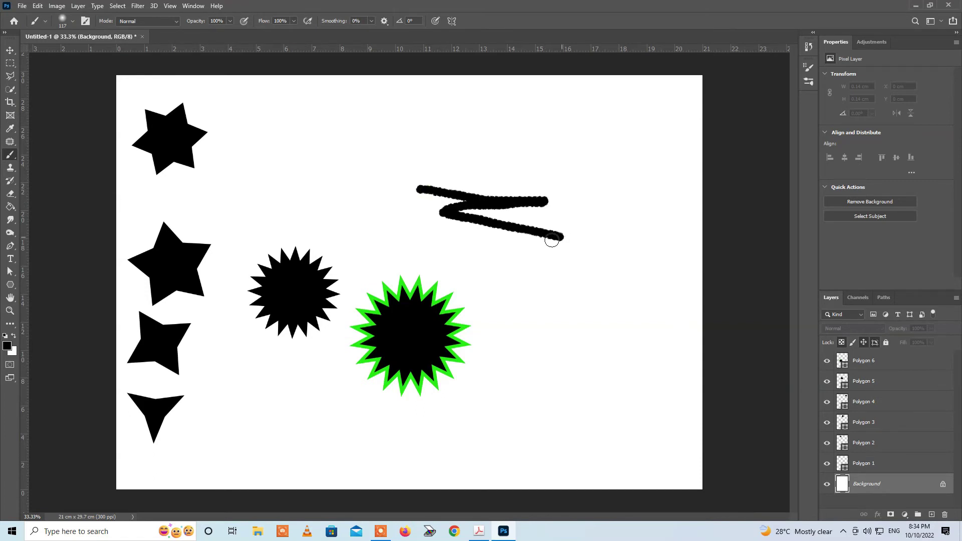
left_click_drag(580, 283, 539, 377)
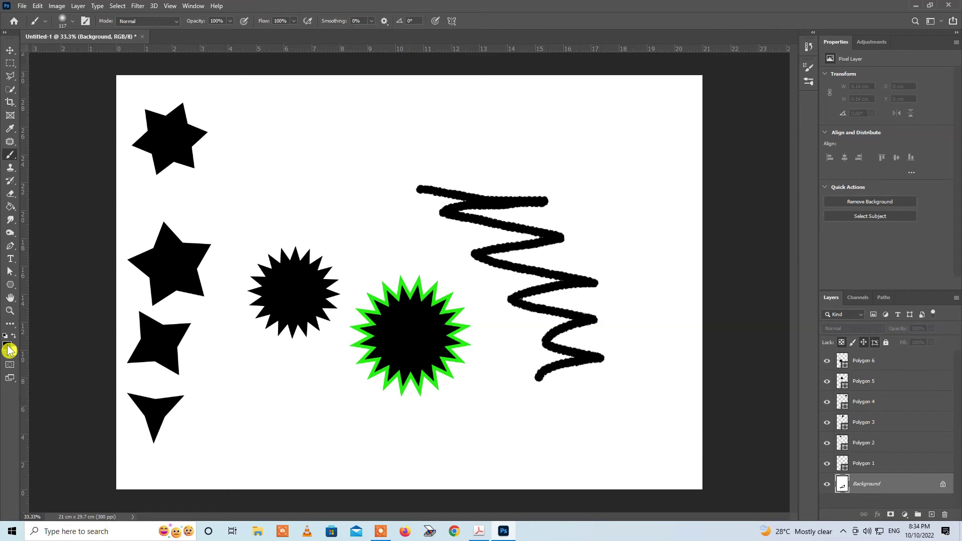
left_click(8, 350)
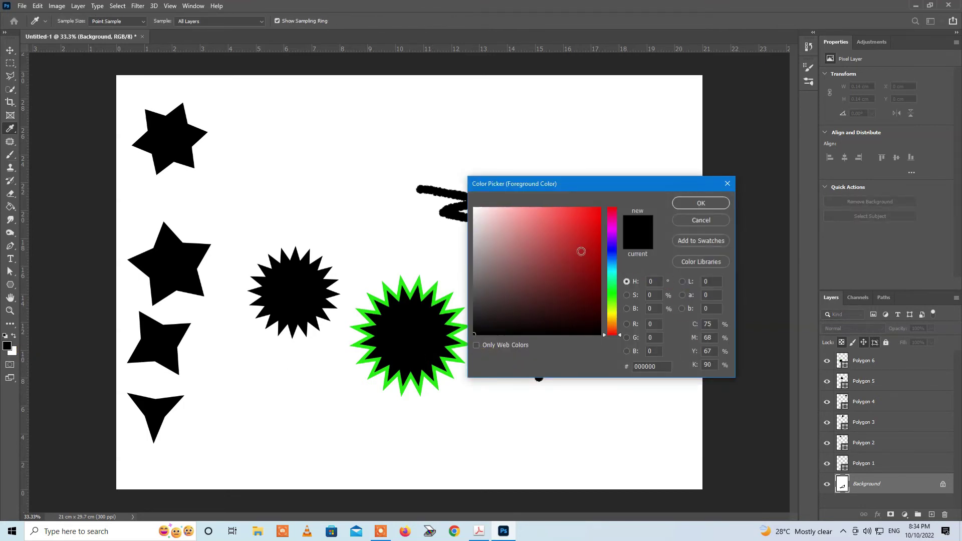
Set the foreground colour to red and paint a red freehand stroke above the zigzag
left_click(595, 213)
left_click(700, 208)
key("b")
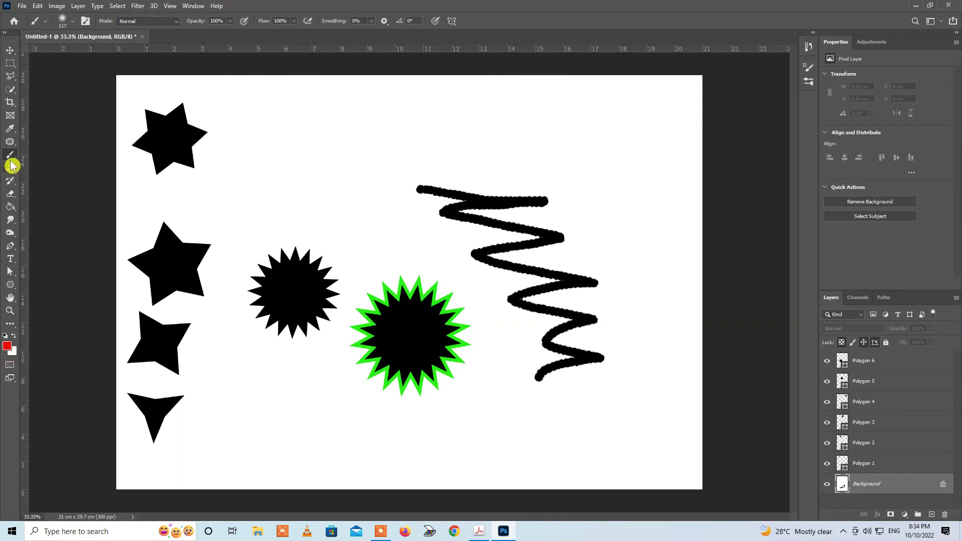
left_click_drag(606, 143, 436, 269)
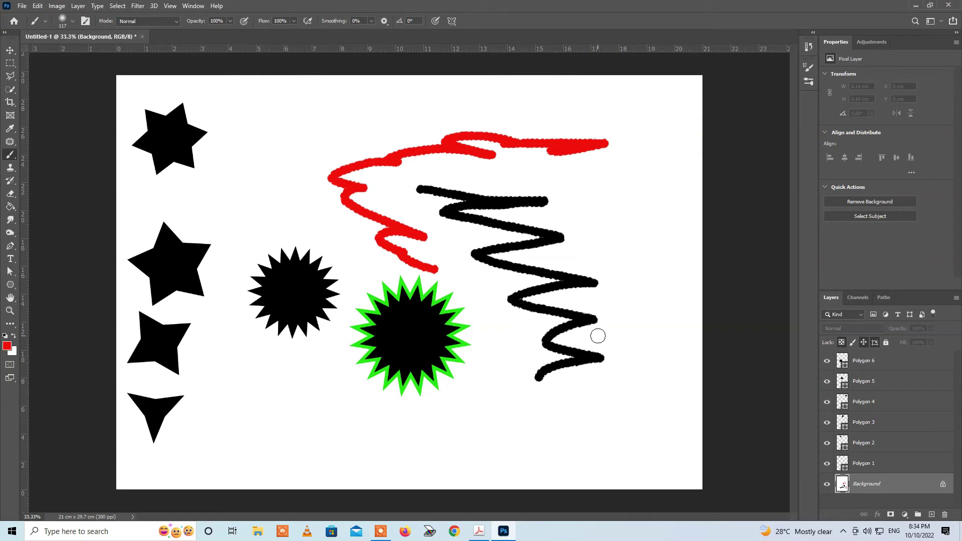
Set the background colour to blue
left_click(11, 354)
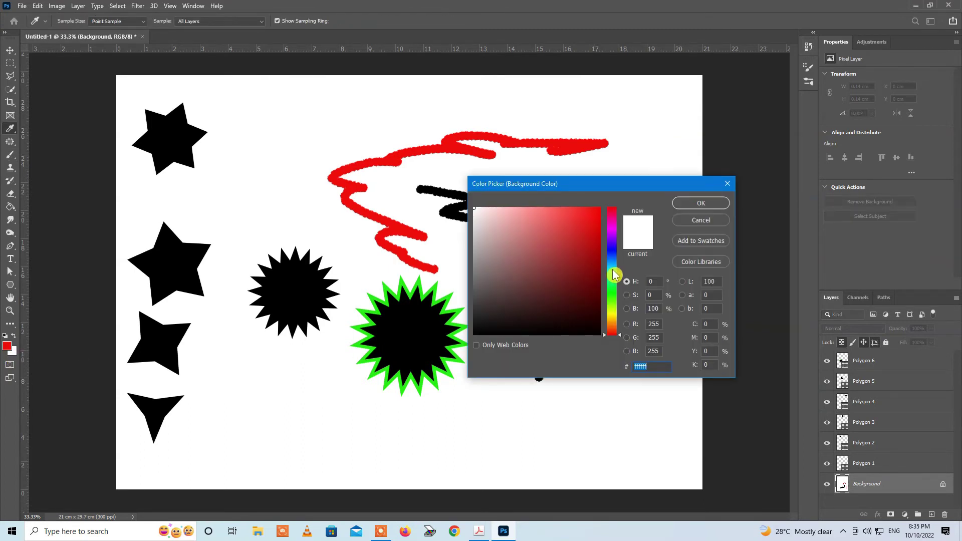
left_click(613, 254)
left_click(711, 205)
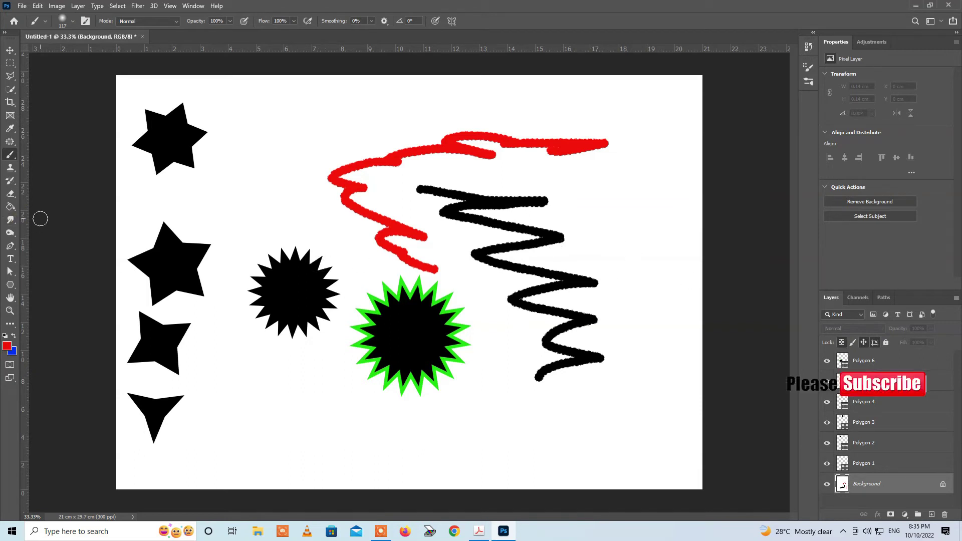
left_click(10, 63)
Select a top-right rectangle, fill it blue, then refill it red and deselect
left_click_drag(299, 76, 694, 201)
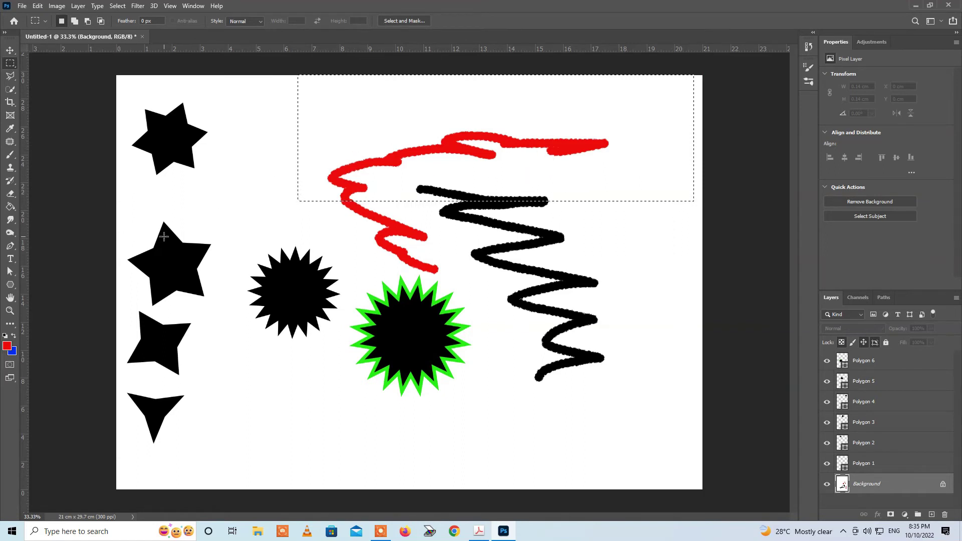
key("Delete")
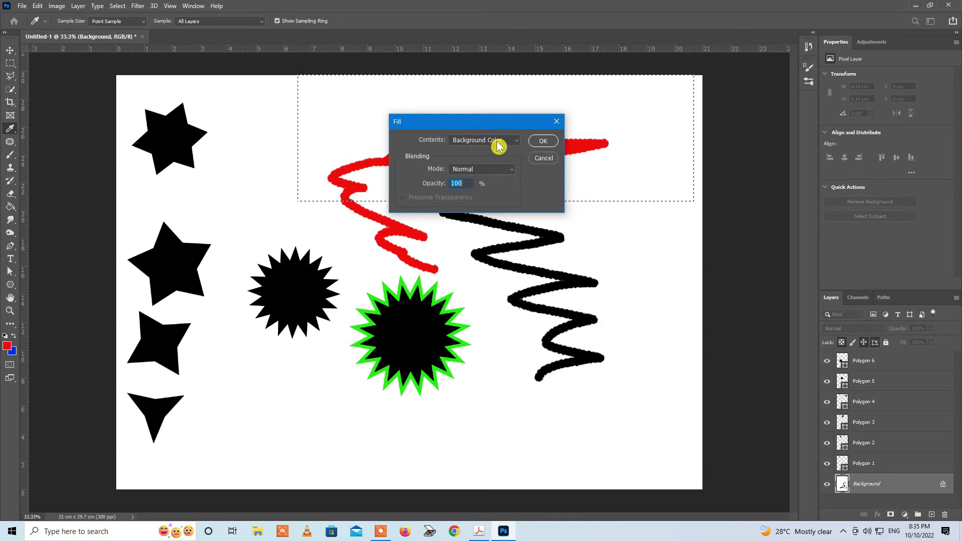
left_click(544, 142)
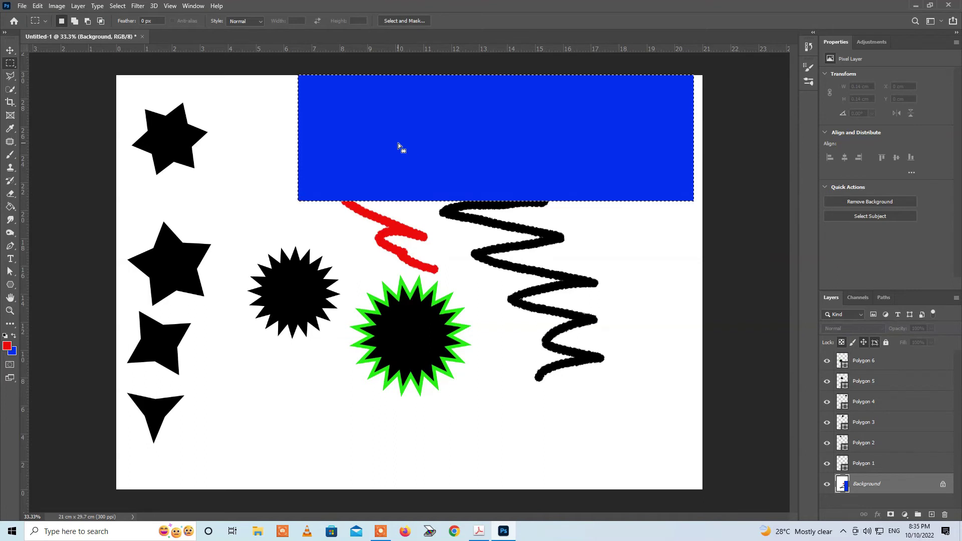
key("shift+F5")
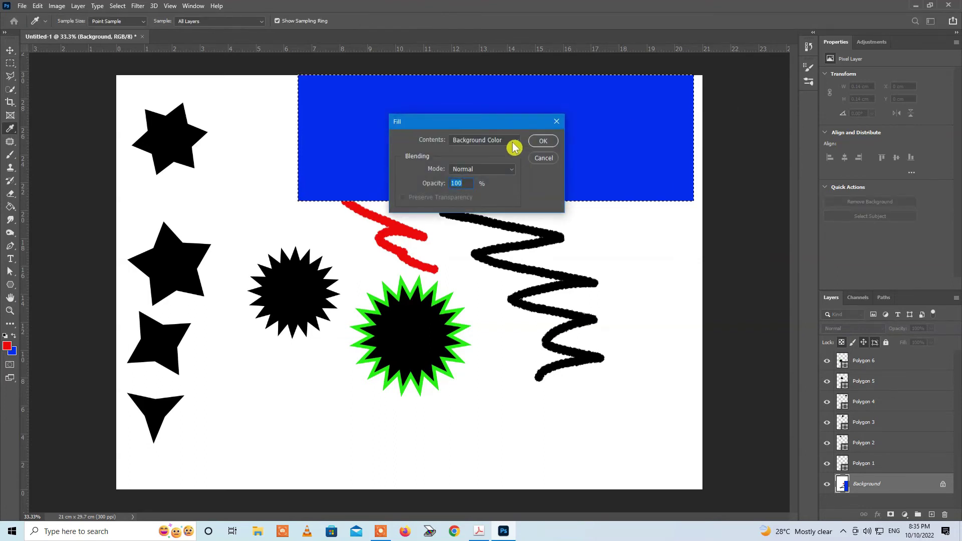
left_click(513, 143)
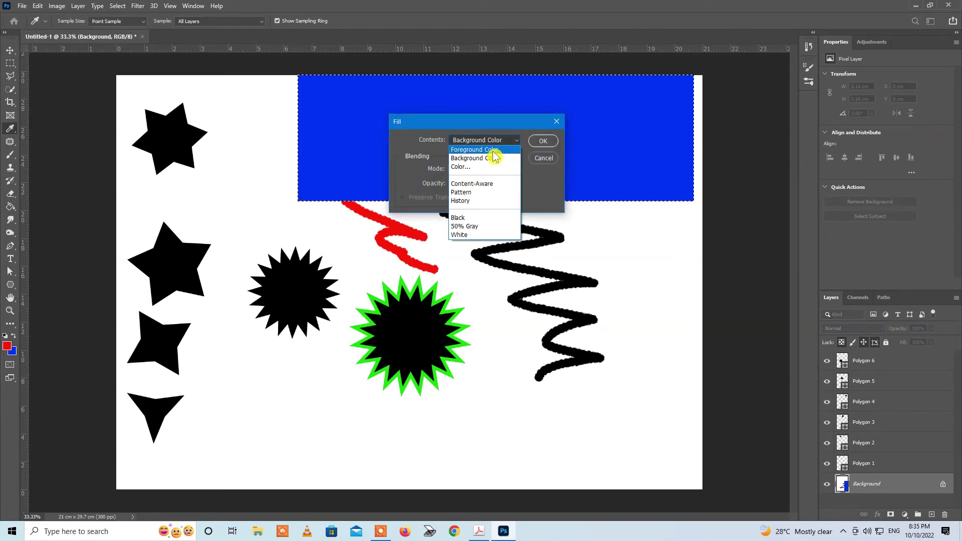
left_click(493, 150)
left_click(543, 142)
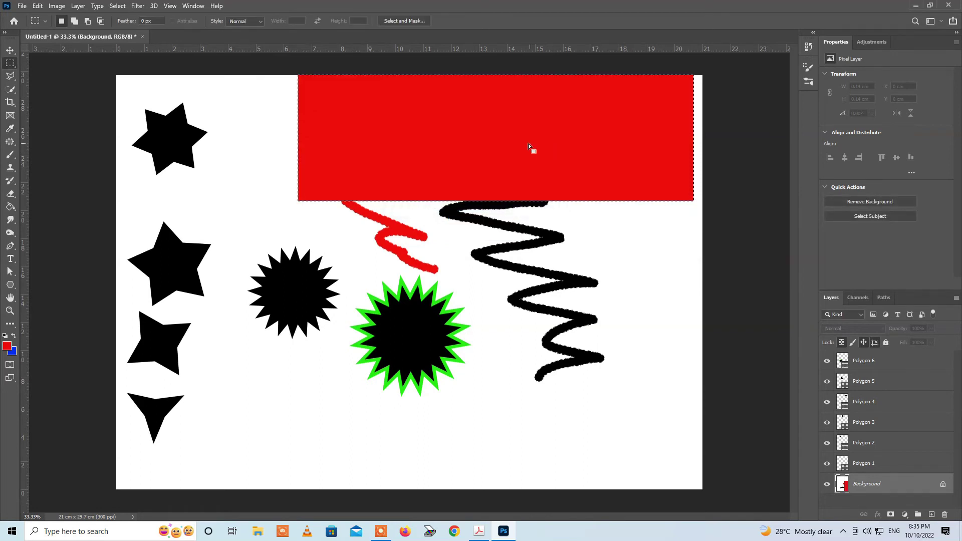
left_click(298, 214)
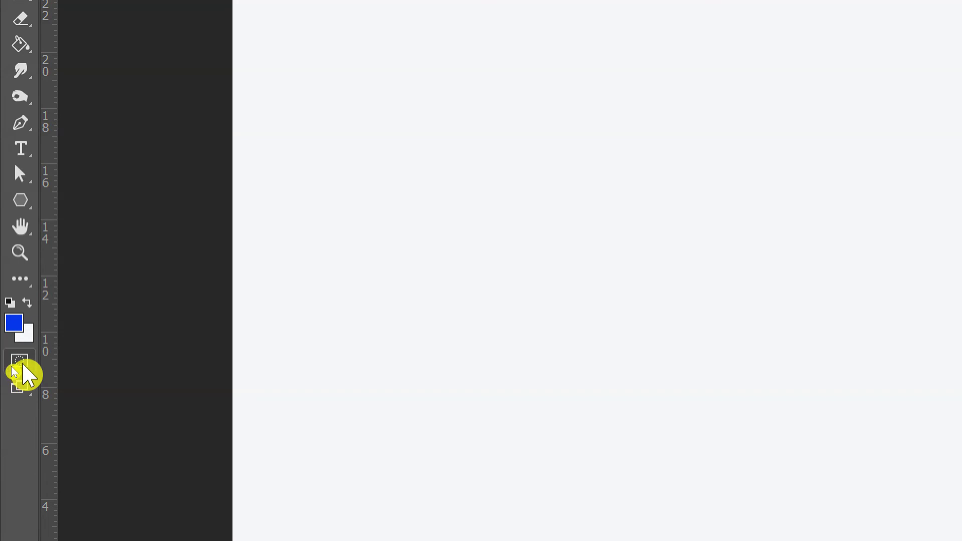
Set the Quick Mask overlay colour to red and turn Quick Mask mode on
left_click(21, 363)
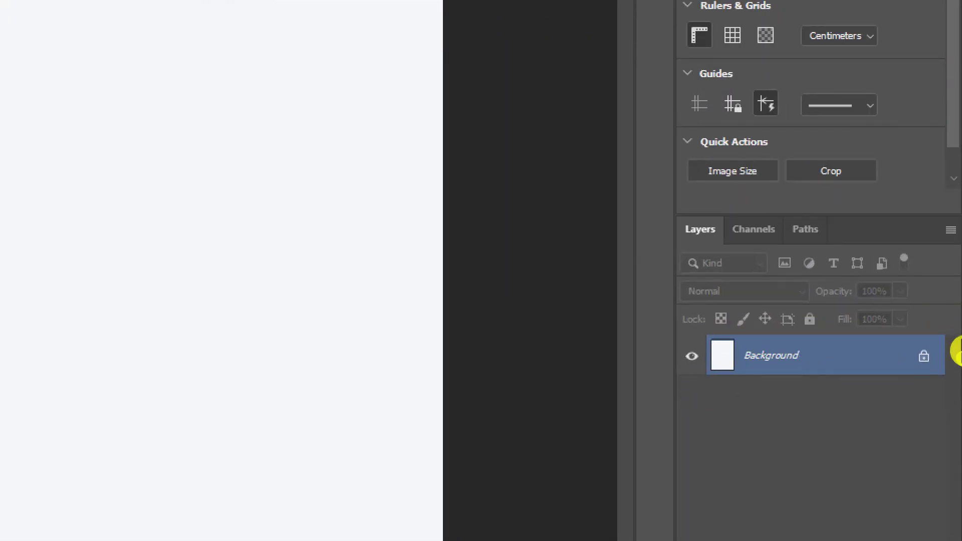
left_click(9, 370)
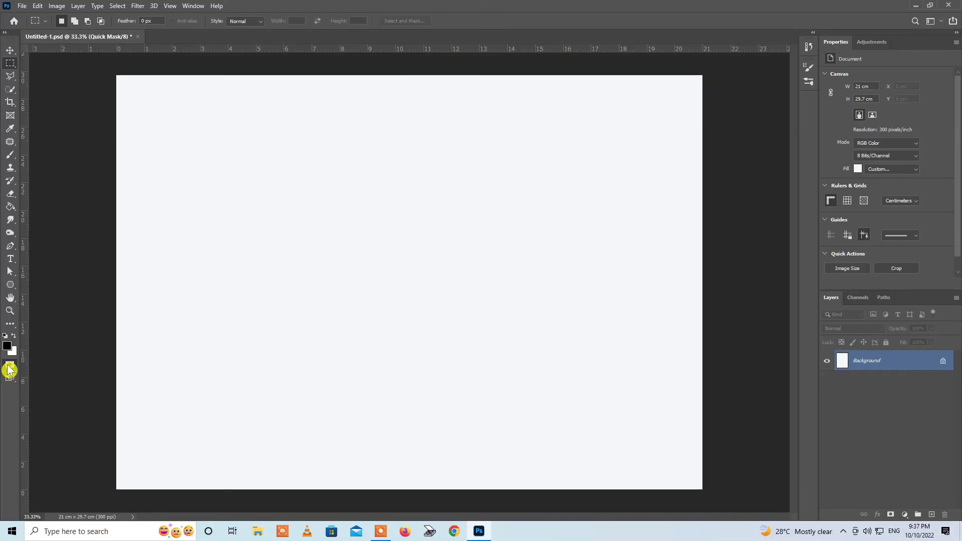
double_click(9, 370)
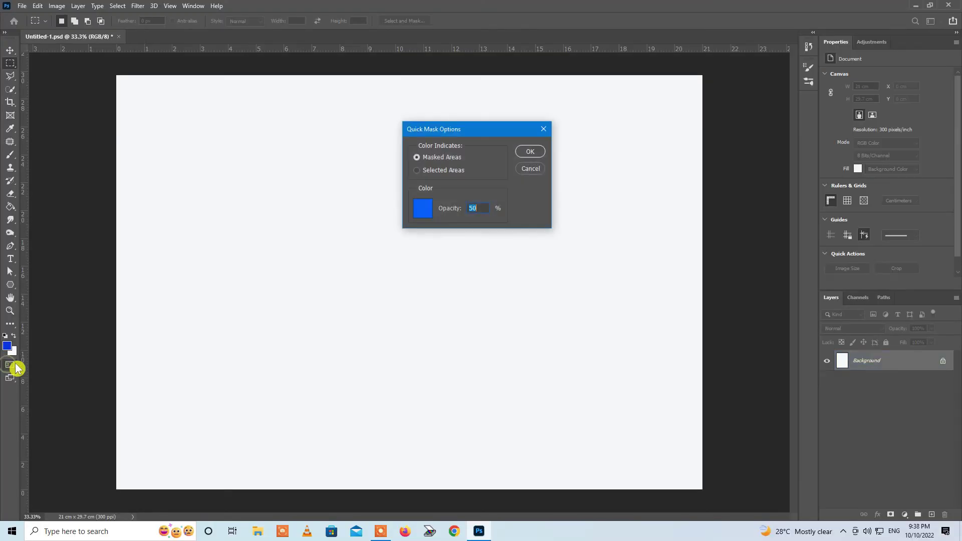
left_click(426, 215)
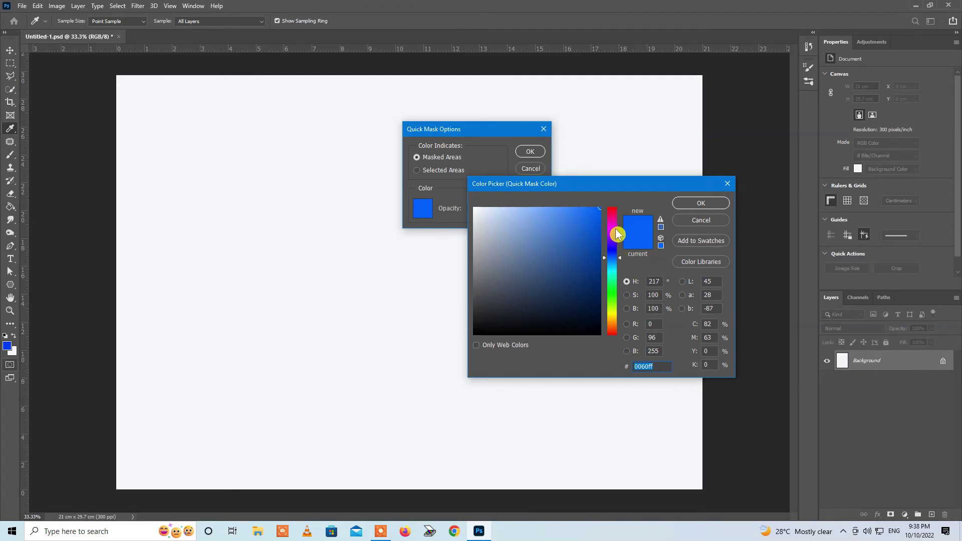
left_click(614, 210)
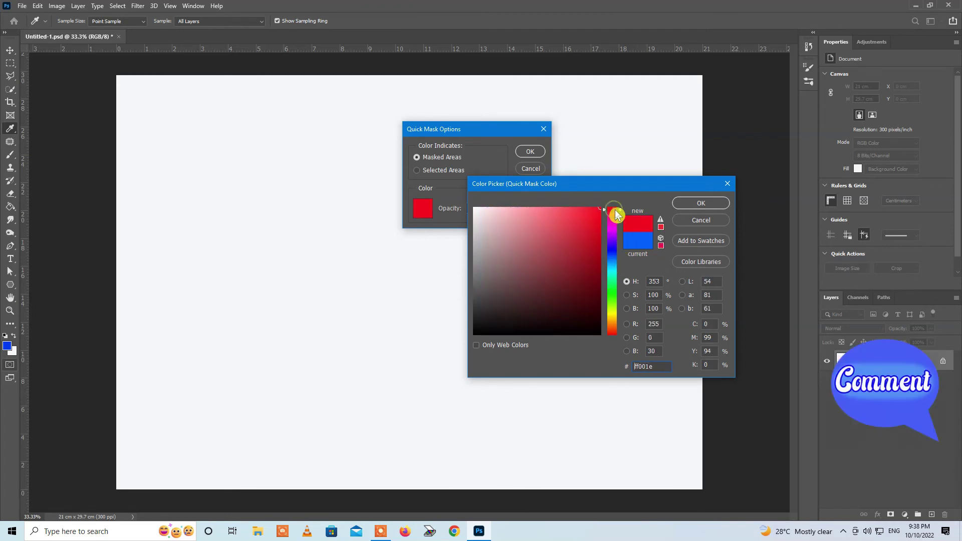
left_click(687, 205)
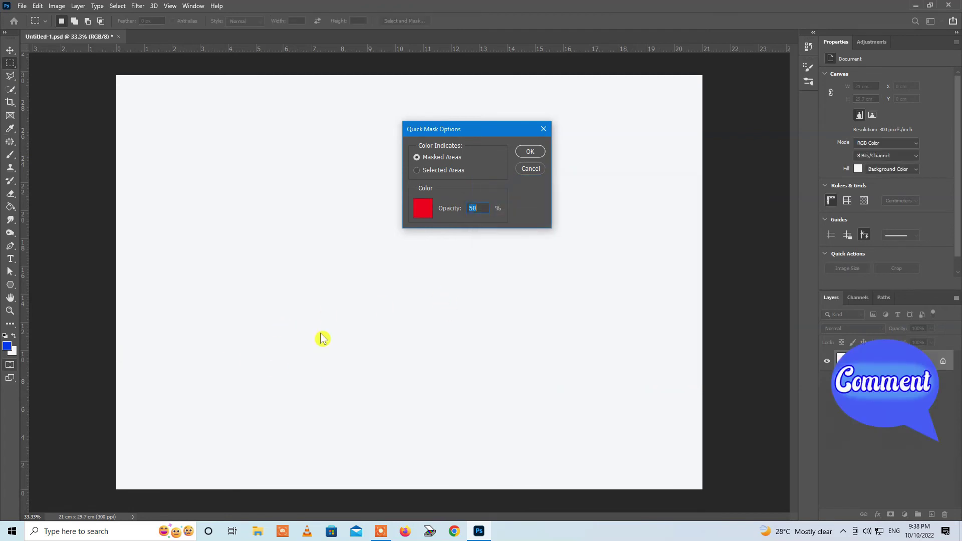
left_click(529, 152)
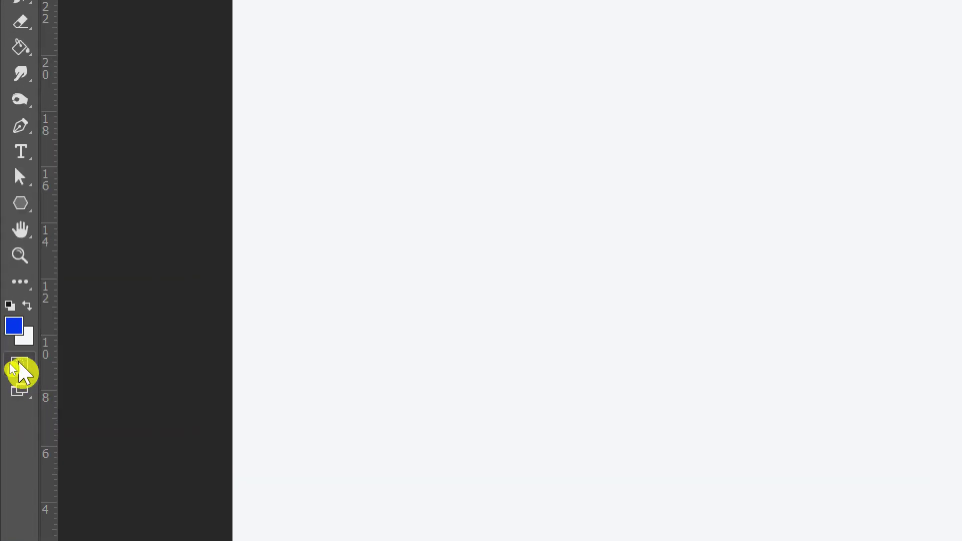
left_click(10, 366)
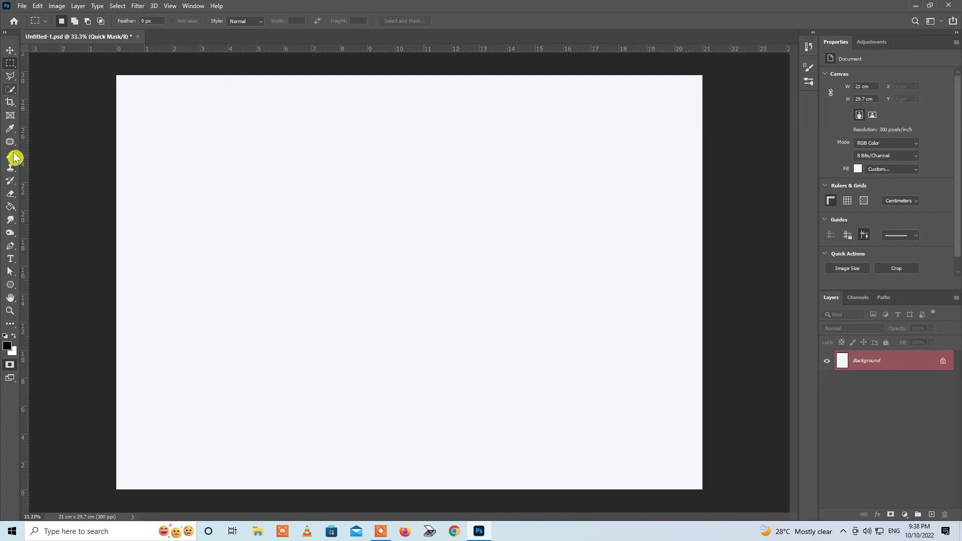
Open the photo IMG20220913111217.jpg in a new tab
key("alt+f")
key("Escape")
key("ctrl+o")
double_click(613, 217)
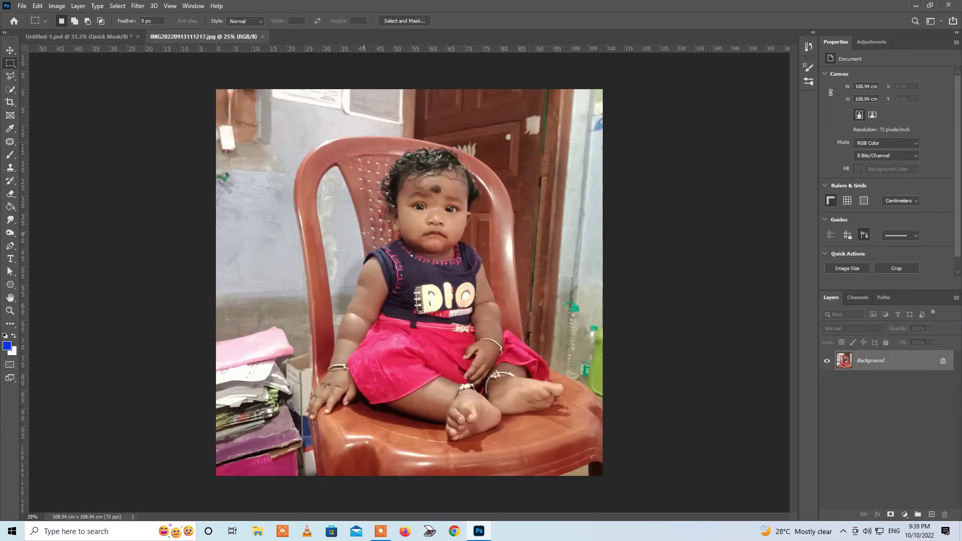
Set up the Brush tool with a 306 px tip and 86% spacing
left_click(10, 156)
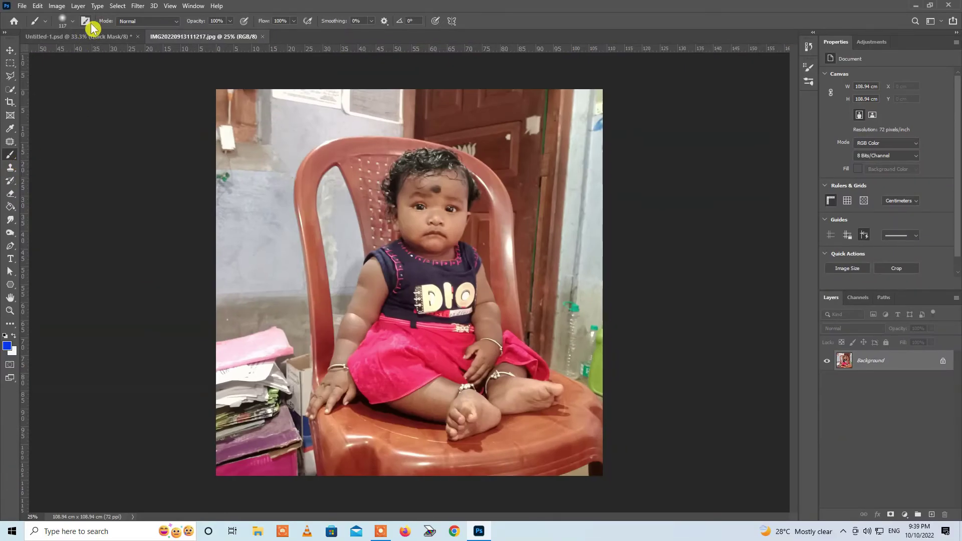
left_click(85, 22)
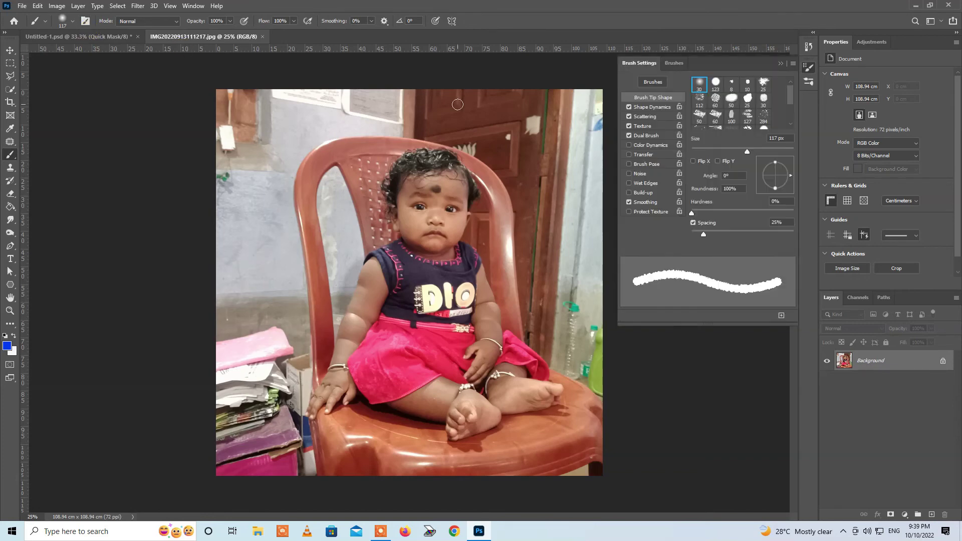
left_click_drag(791, 112, 791, 118)
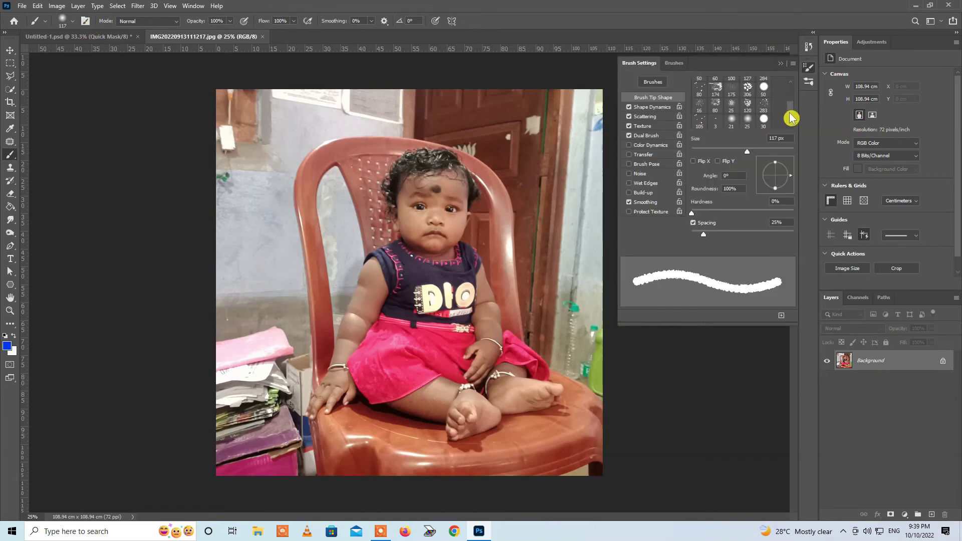
left_click(747, 89)
left_click_drag(717, 234, 737, 239)
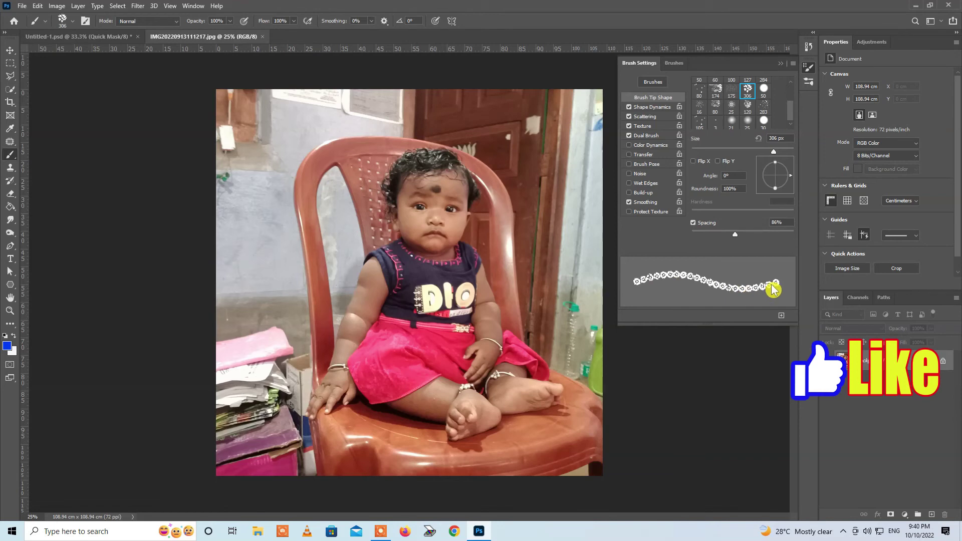
Hide brush settings, zoom out to the whole photo, and enter Quick Mask mode
key("F5")
key("ctrl+minus")
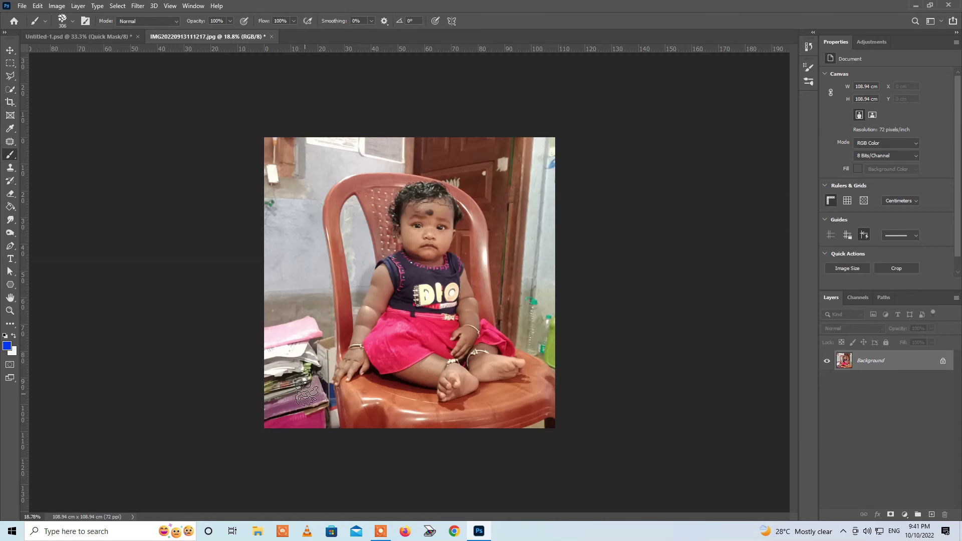
key("q")
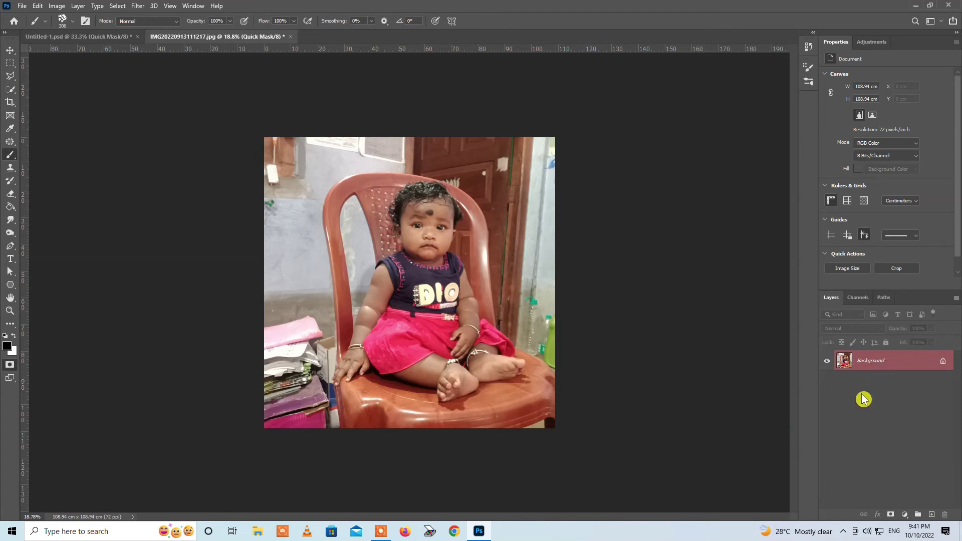
Undo the stray blue strokes, re-enter Quick Mask, and paint red mask over the child's head
key("q")
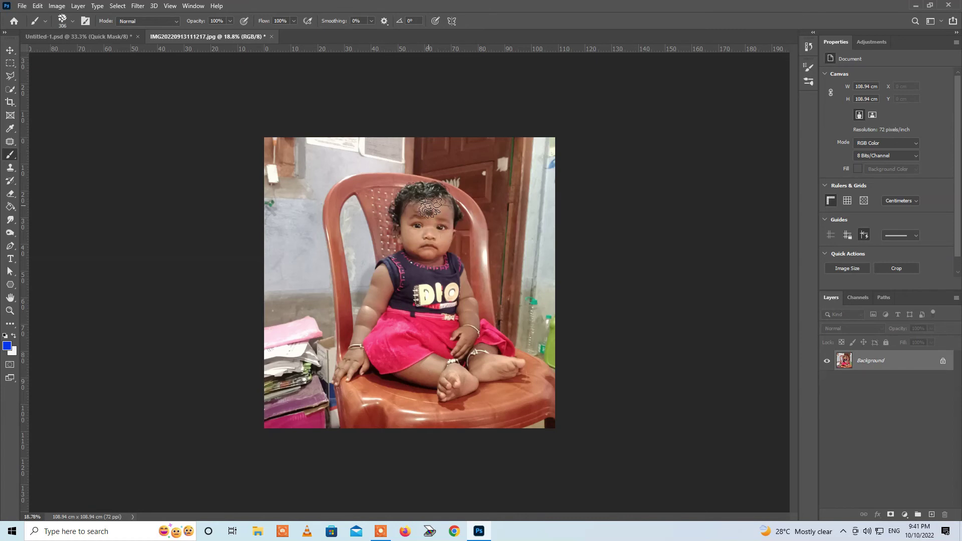
left_click_drag(436, 203, 397, 273)
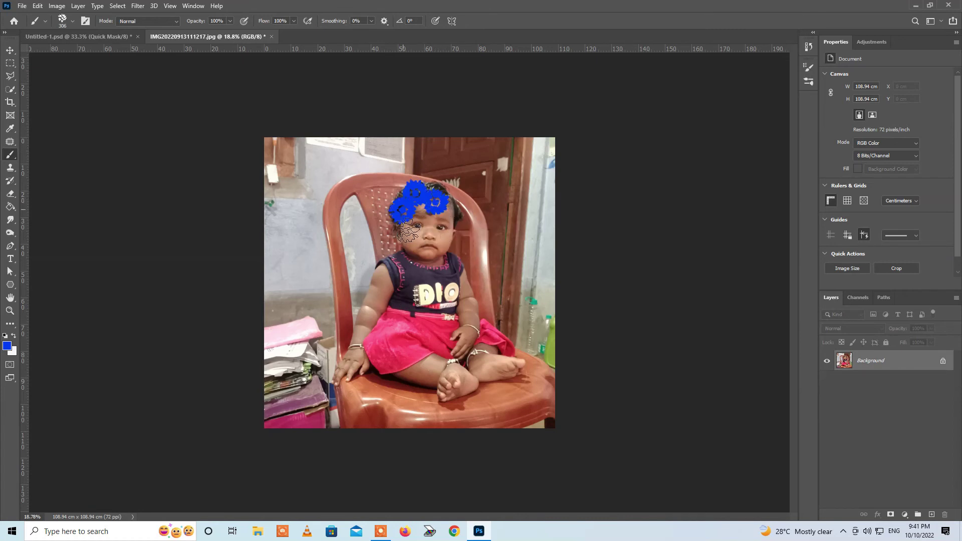
mouse_move(397, 273)
left_mouse_down()
mouse_move(401, 366)
mouse_move(447, 215)
mouse_move(403, 329)
mouse_move(425, 265)
mouse_move(474, 321)
left_mouse_up()
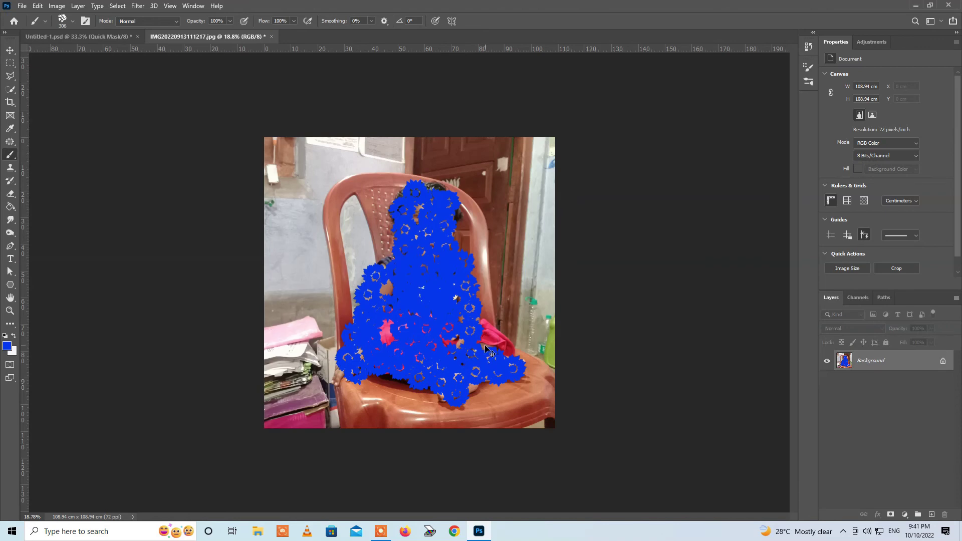
key("ctrl+z")
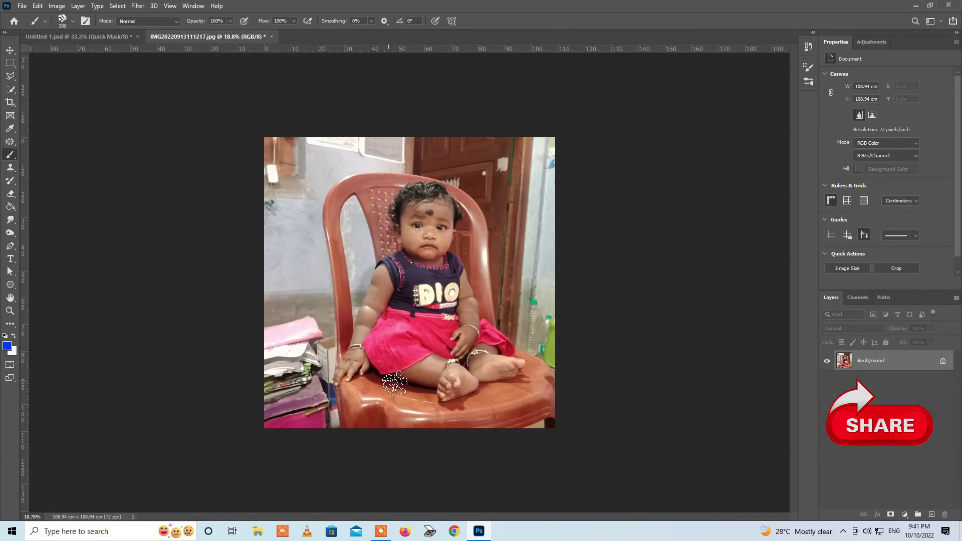
key("q")
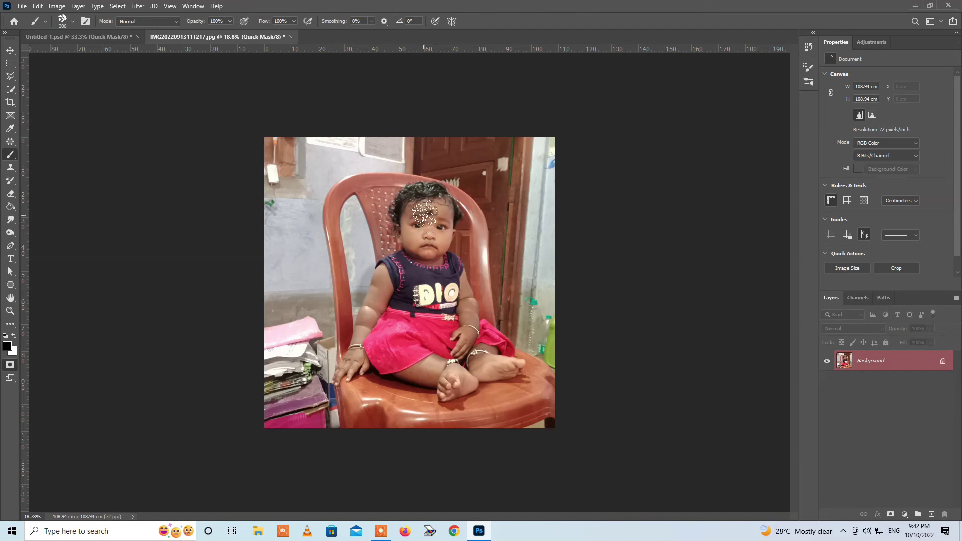
mouse_move(428, 190)
left_mouse_down()
mouse_move(397, 235)
mouse_move(376, 301)
mouse_move(391, 371)
mouse_move(527, 360)
mouse_move(476, 337)
mouse_move(426, 216)
mouse_move(451, 190)
mouse_move(478, 185)
mouse_move(461, 265)
mouse_move(491, 267)
left_mouse_up()
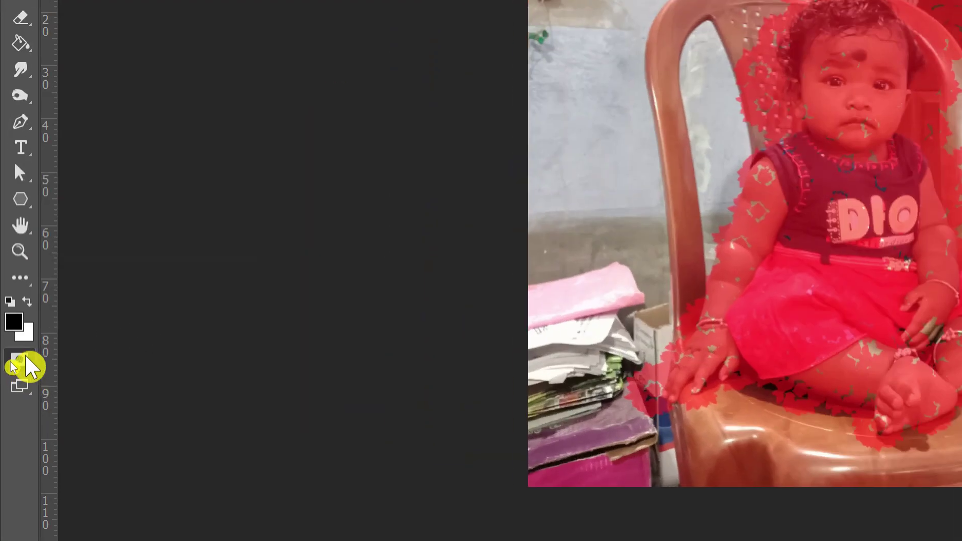
Turn the mask into a selection inverted onto the child, then bring up Untitled-1.psd
left_click(9, 366)
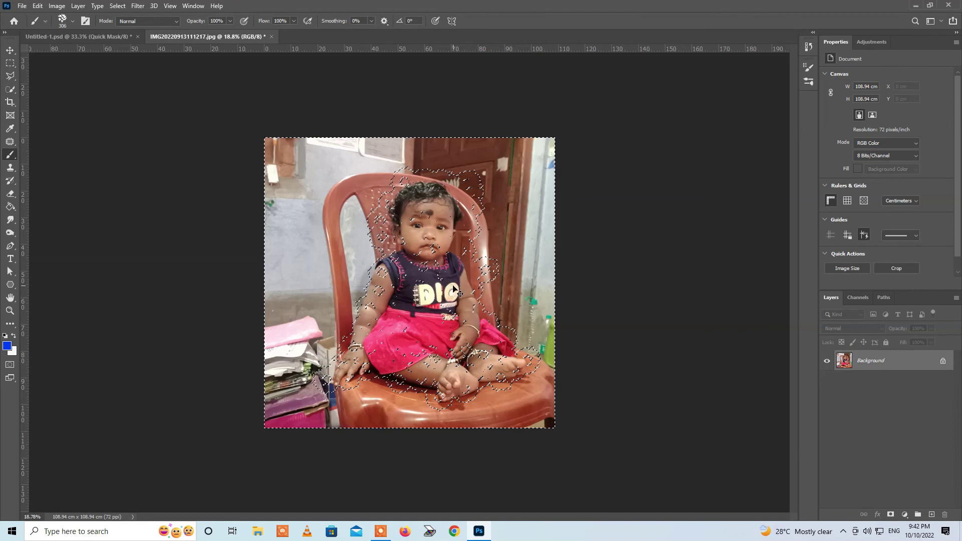
key("ctrl+shift+i")
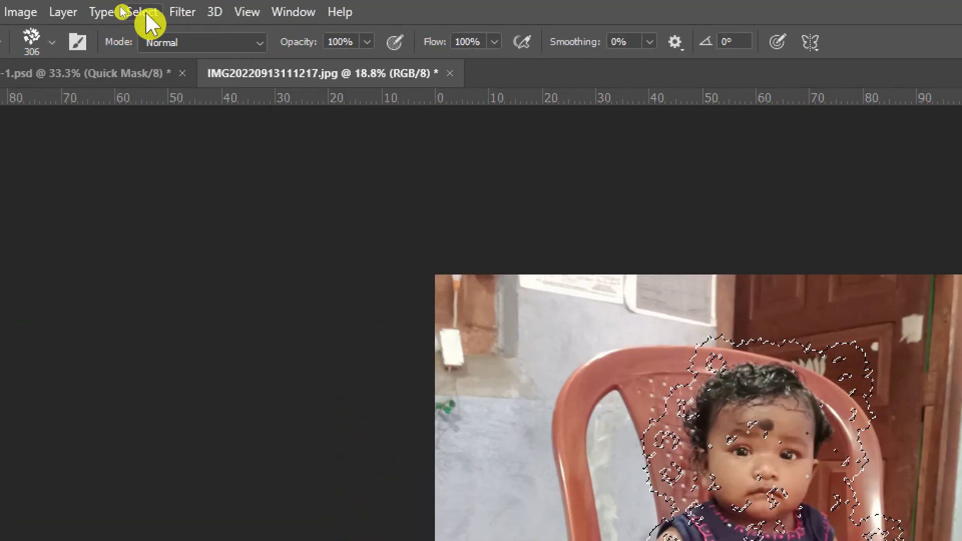
left_click(110, 6)
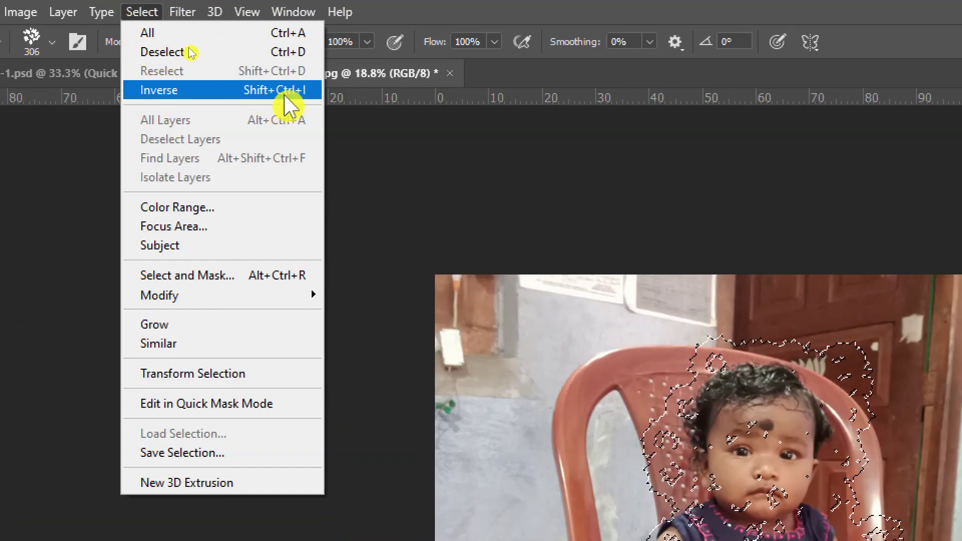
left_click(301, 96)
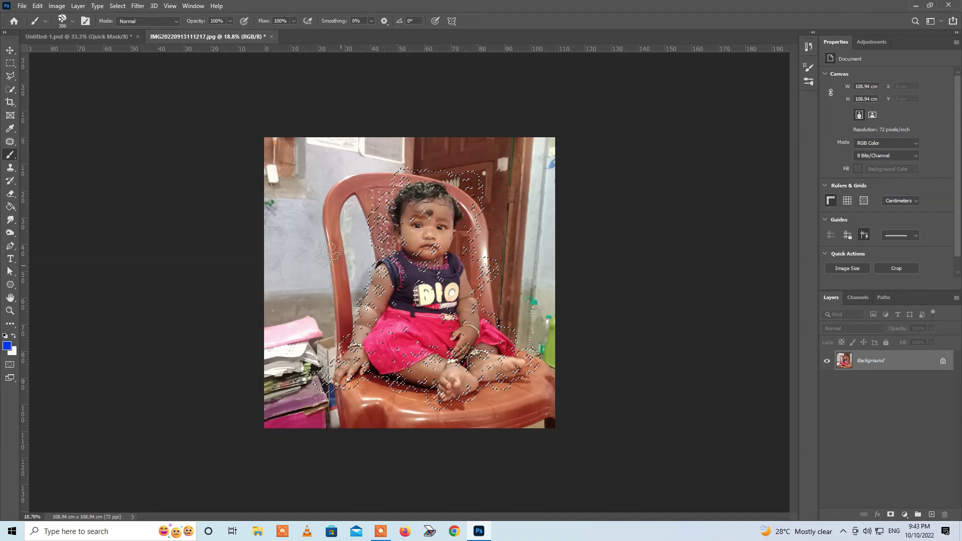
left_click(103, 38)
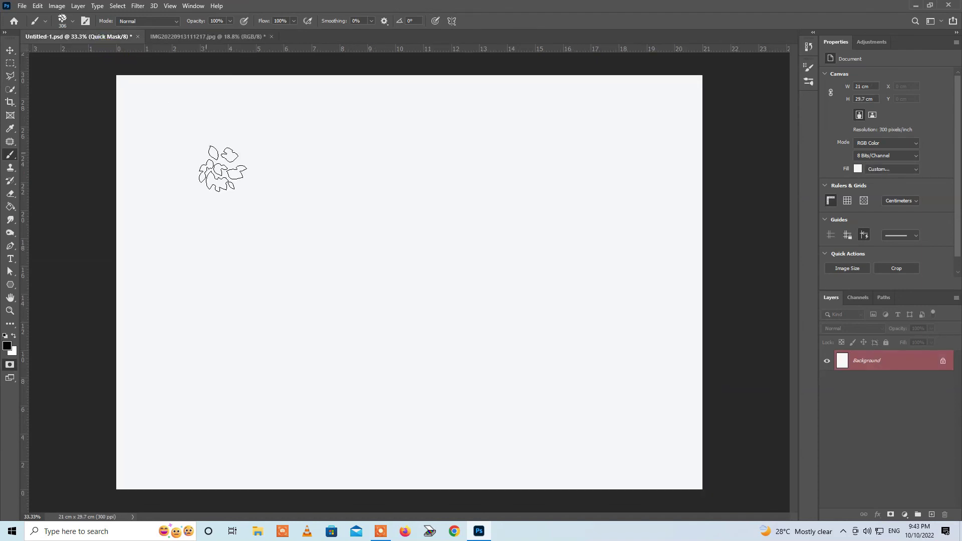
Paste the child cut-out as Layer 1 and rotate the canvas view upright
key("q")
key("ctrl+v")
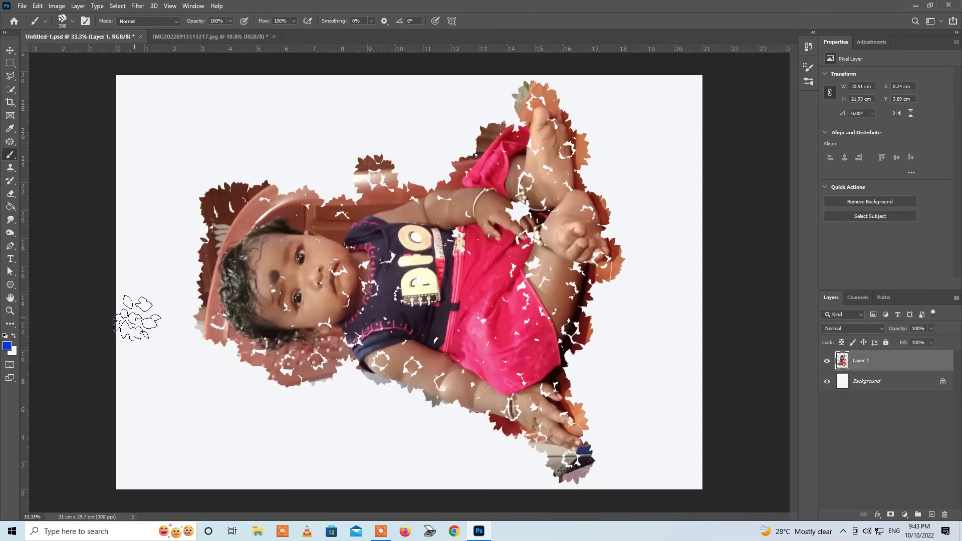
left_click(12, 300)
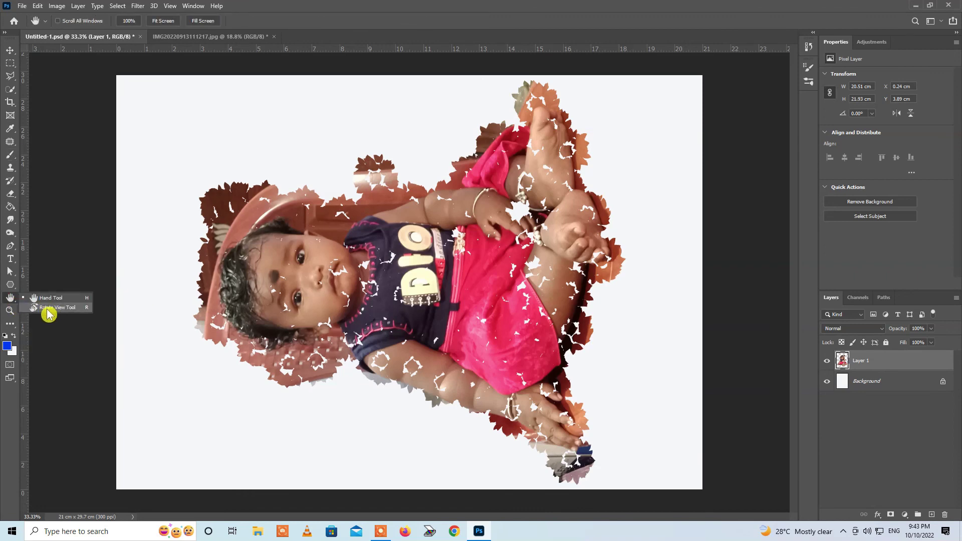
left_click(57, 308)
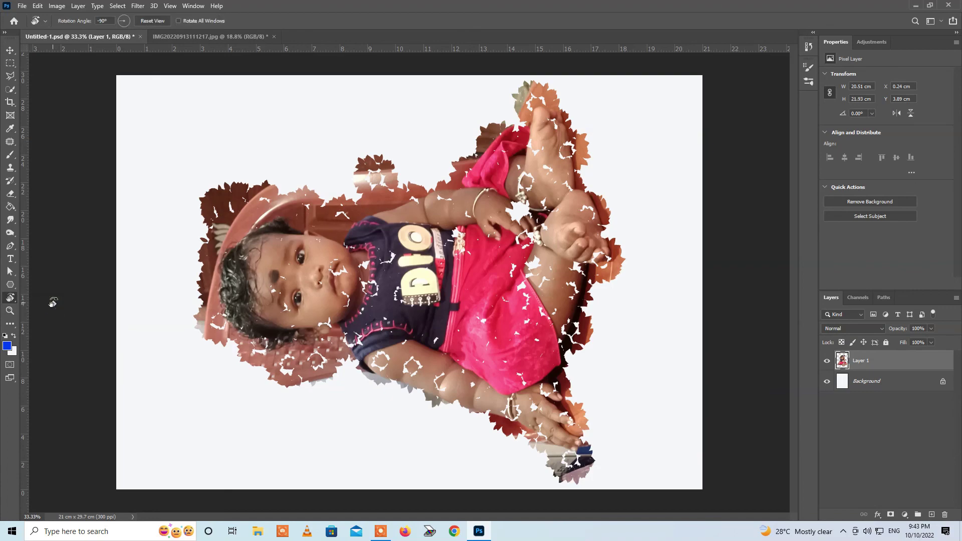
left_click_drag(395, 276, 431, 304)
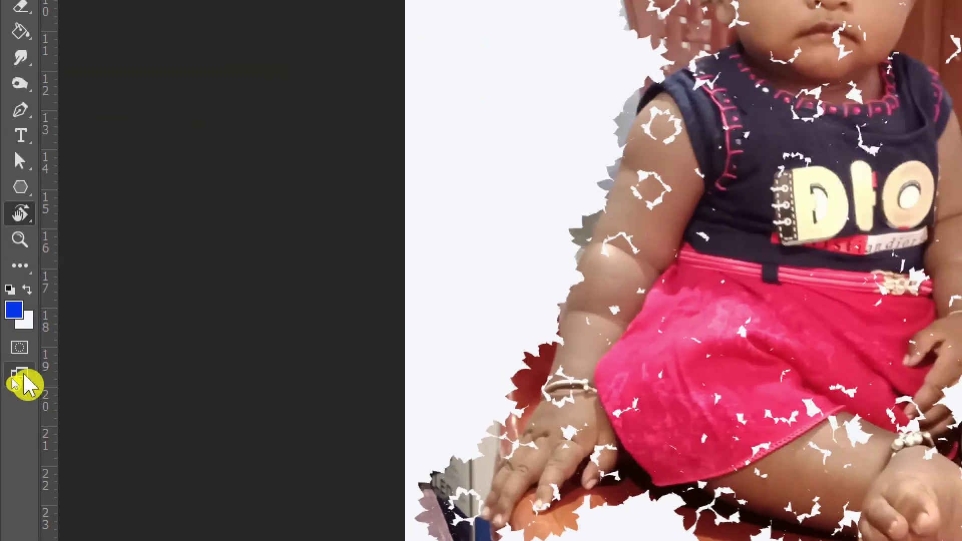
right_click(15, 383)
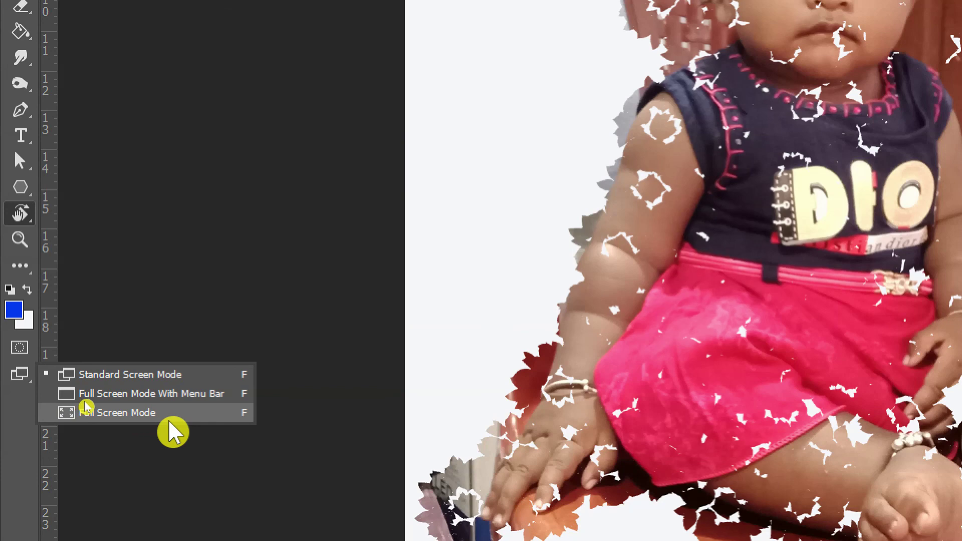
left_click(122, 374)
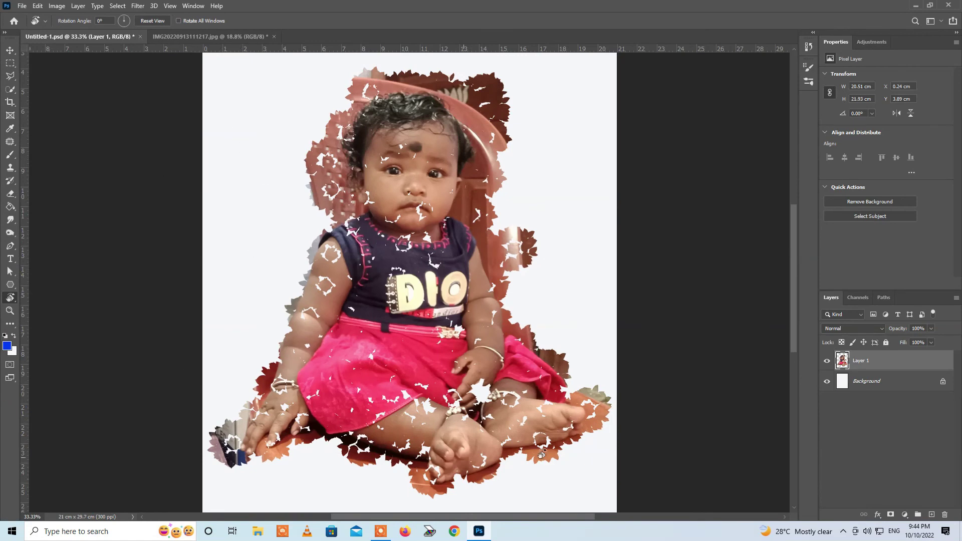
left_click(10, 378)
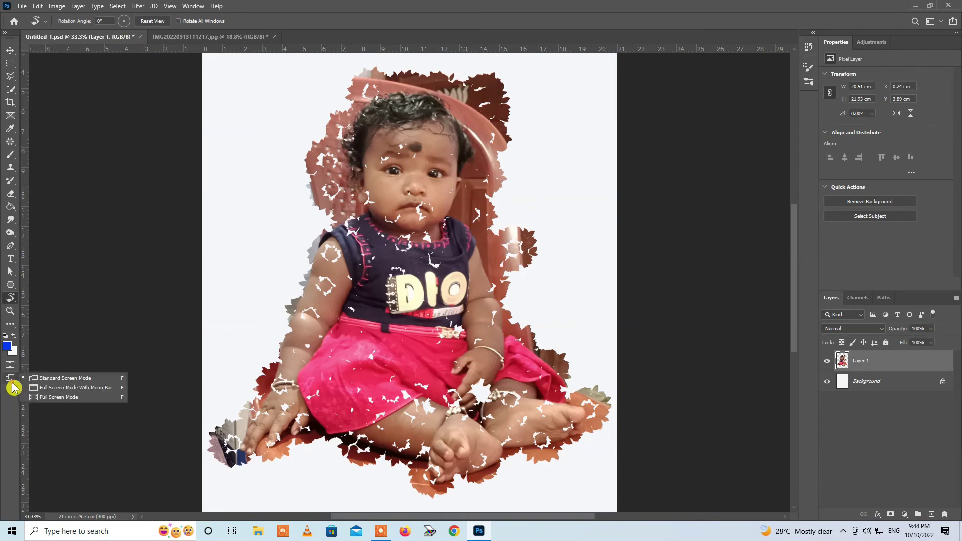
left_click(78, 389)
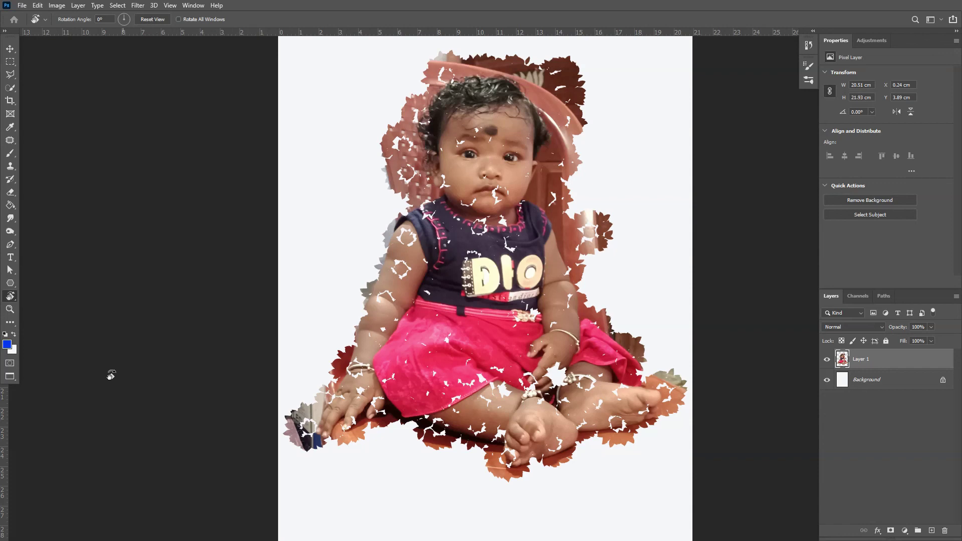
left_click(10, 377)
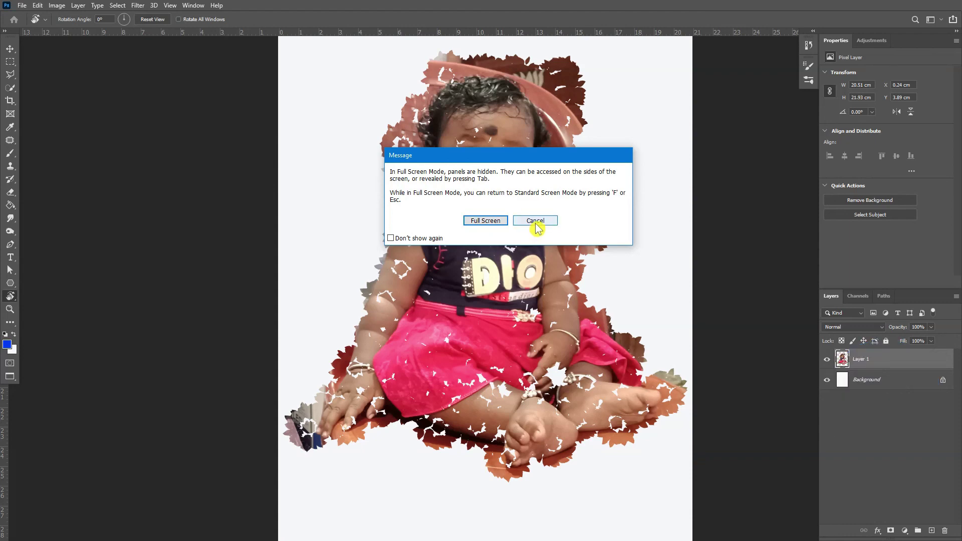
left_click(489, 221)
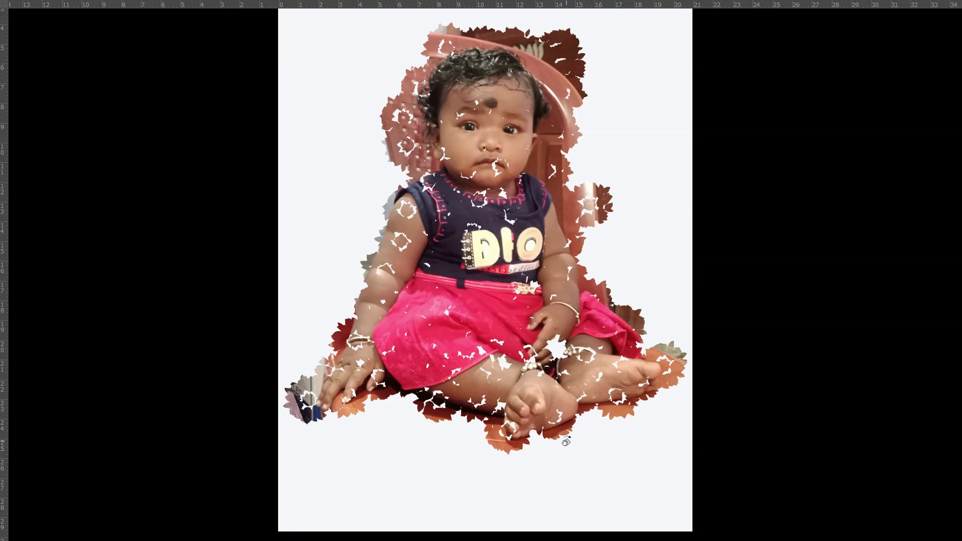
key("f")
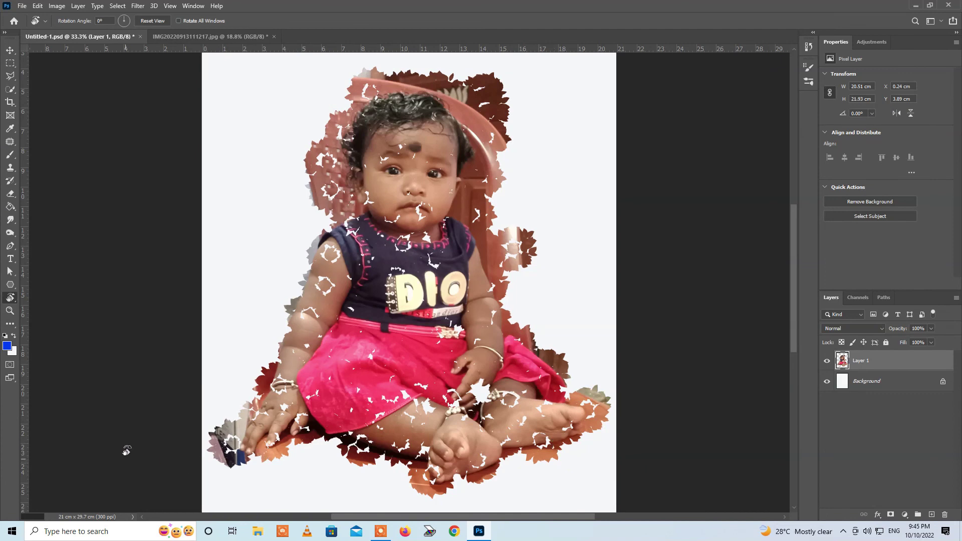
left_click(13, 378)
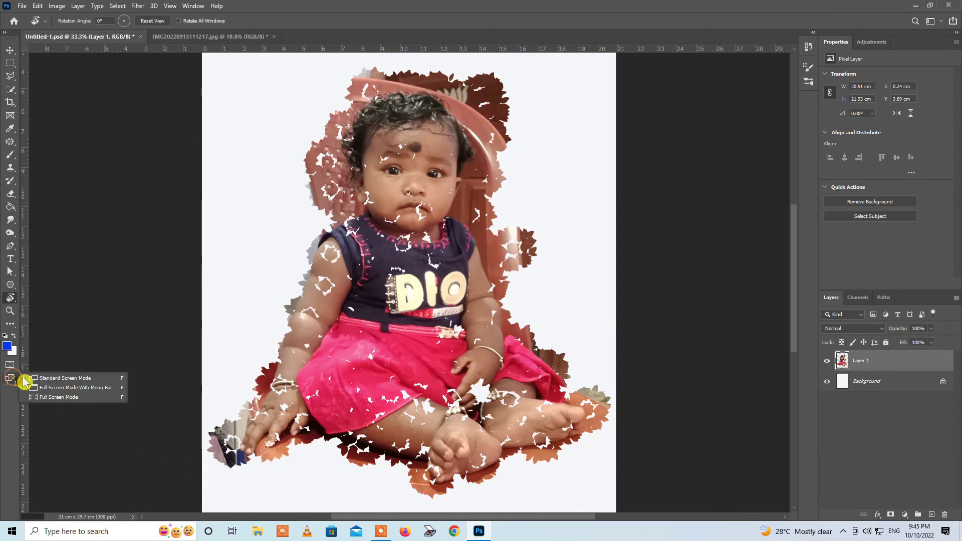
key("v")
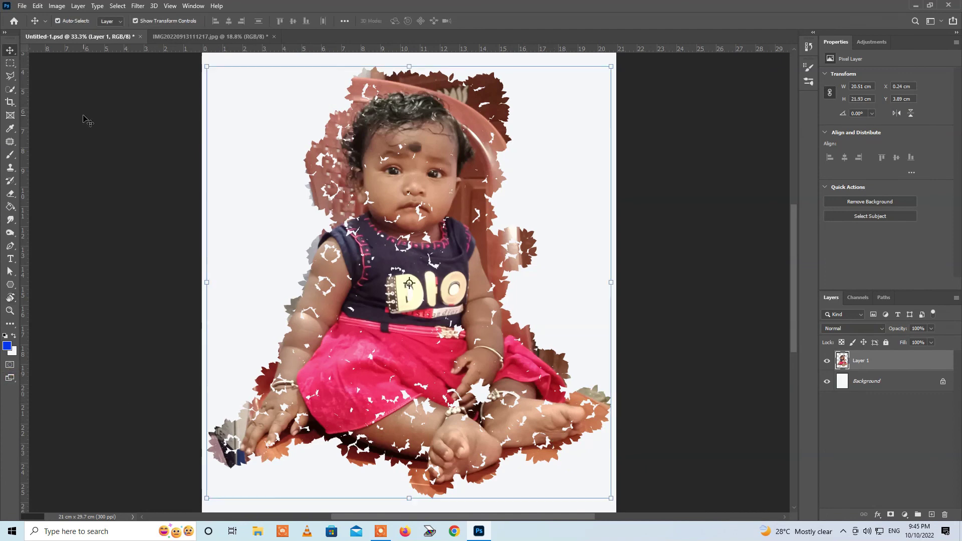